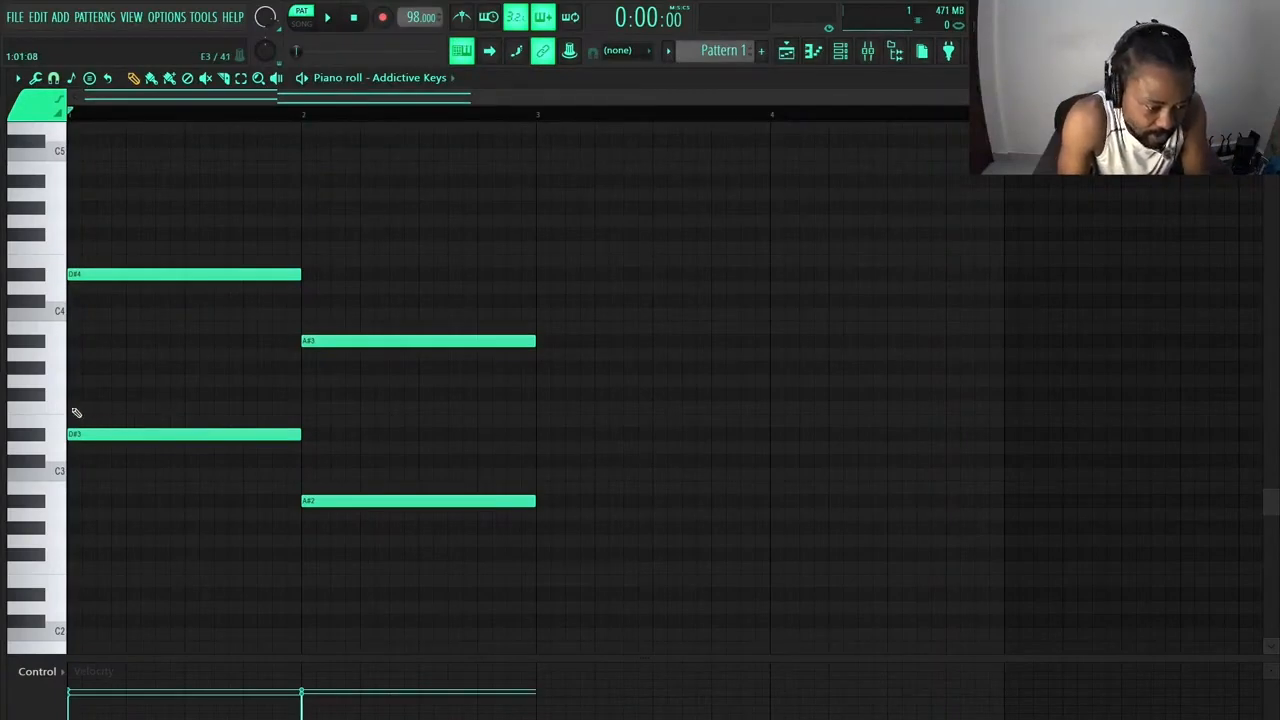
Open the Sampler channel's piano roll from the channel rack
click(840, 52)
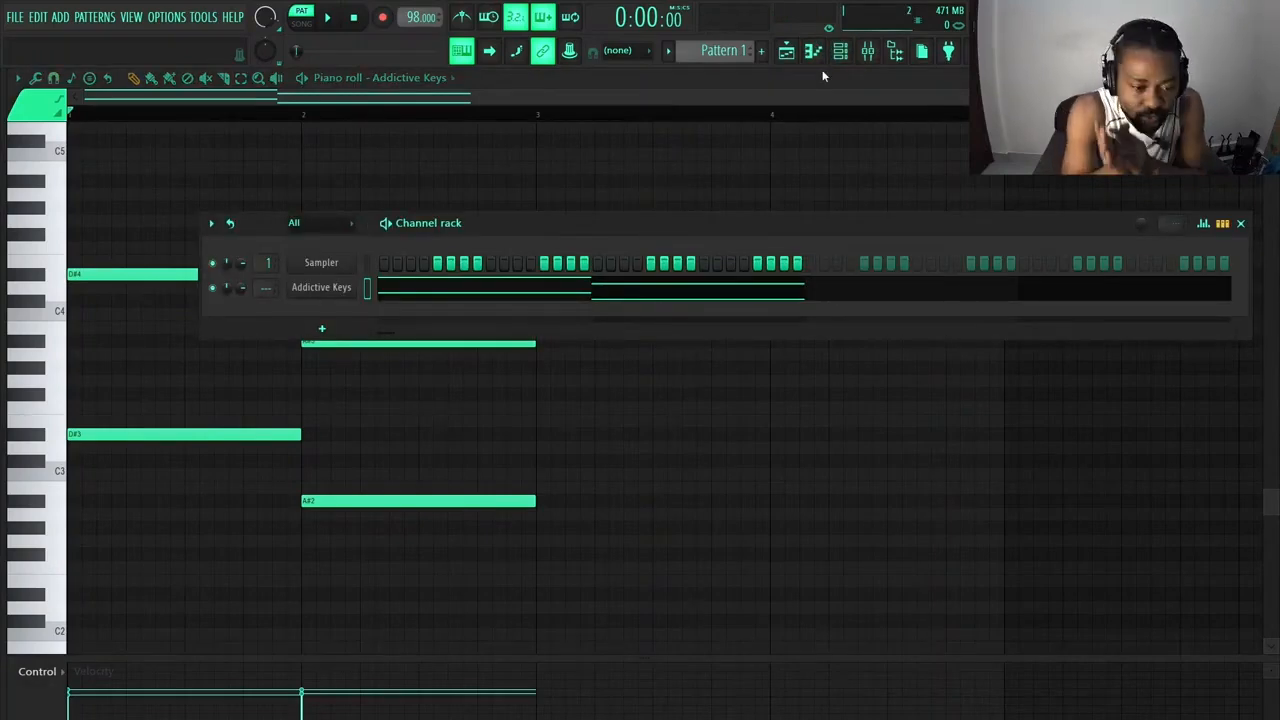
click(322, 263)
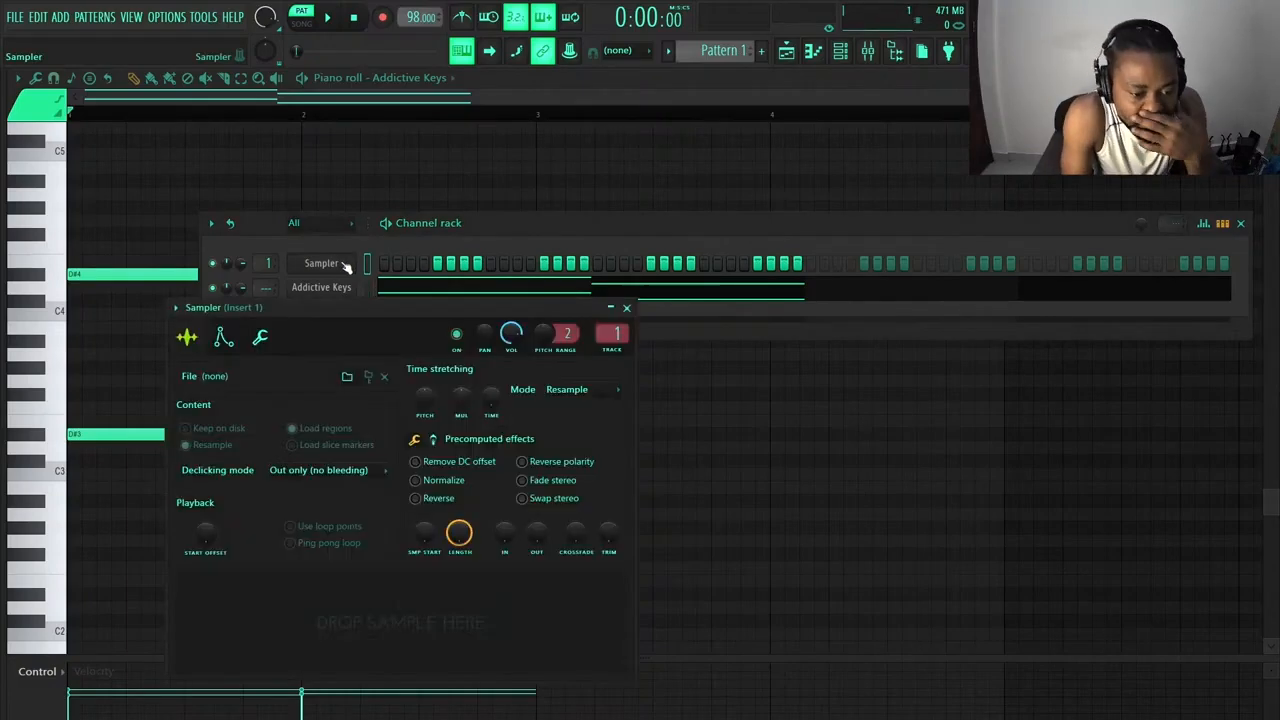
click(627, 308)
right_click(345, 264)
click(370, 263)
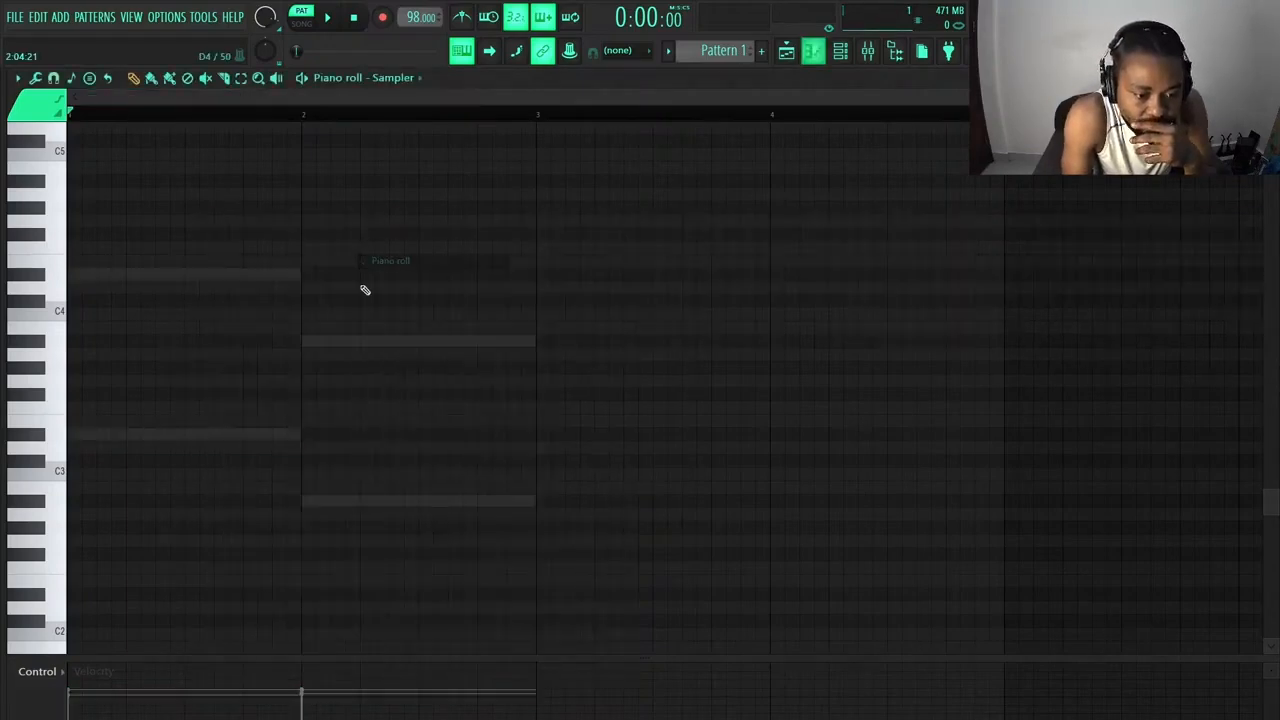
Stamp a Minor Natural (Aeolian) scale rooted on D#3 at bar 1 and stretch its notes across four bars
click(16, 79)
mouse_move(63, 148)
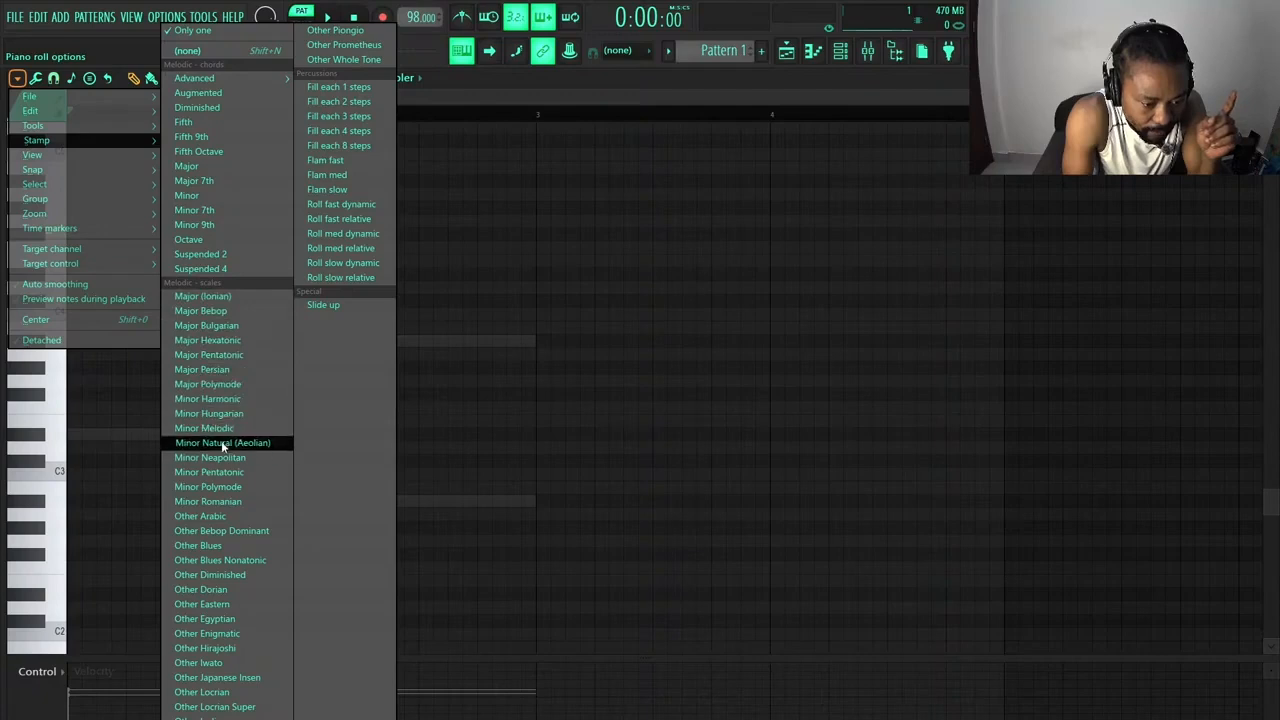
click(222, 443)
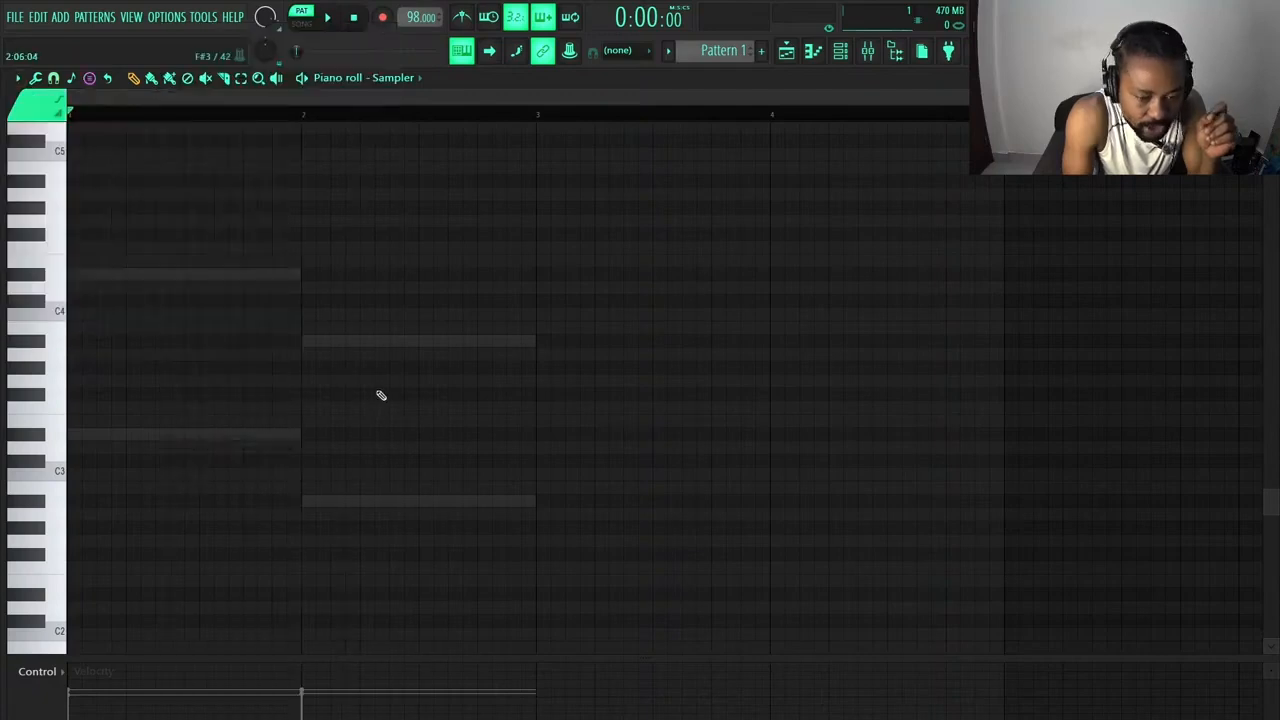
scroll(146, 320, down, 3)
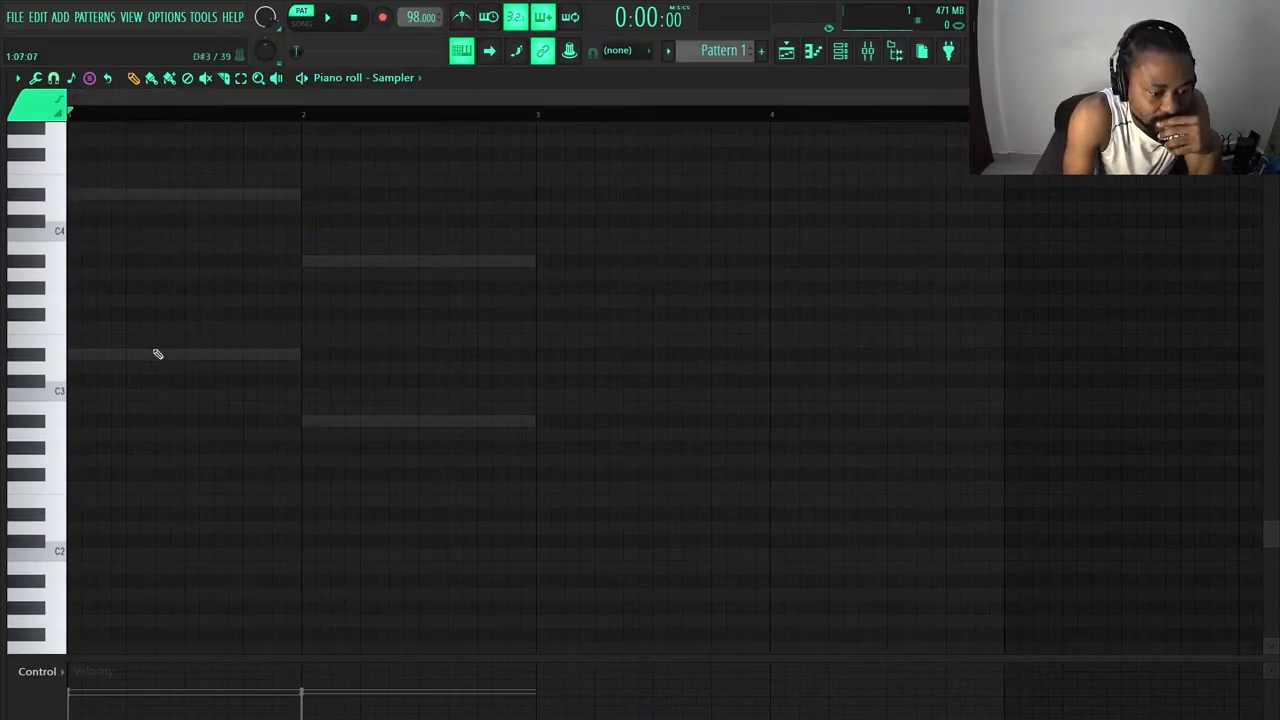
click(80, 356)
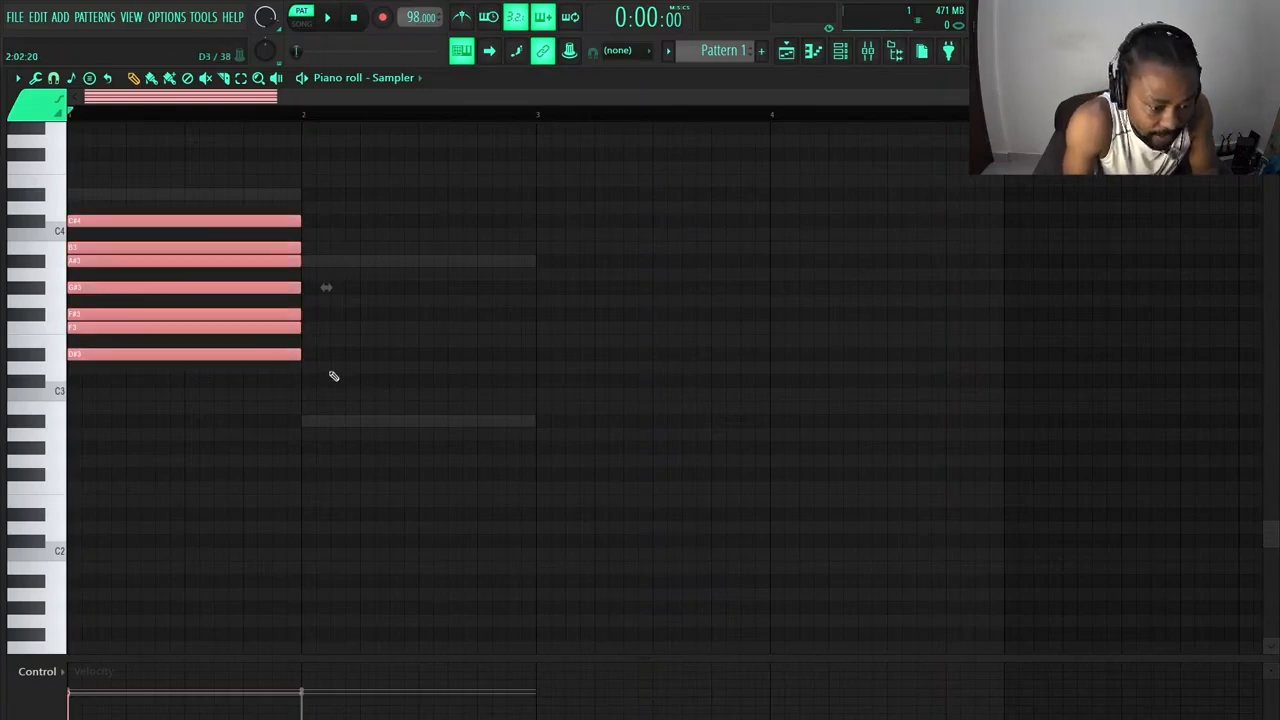
drag(300, 358, 996, 388)
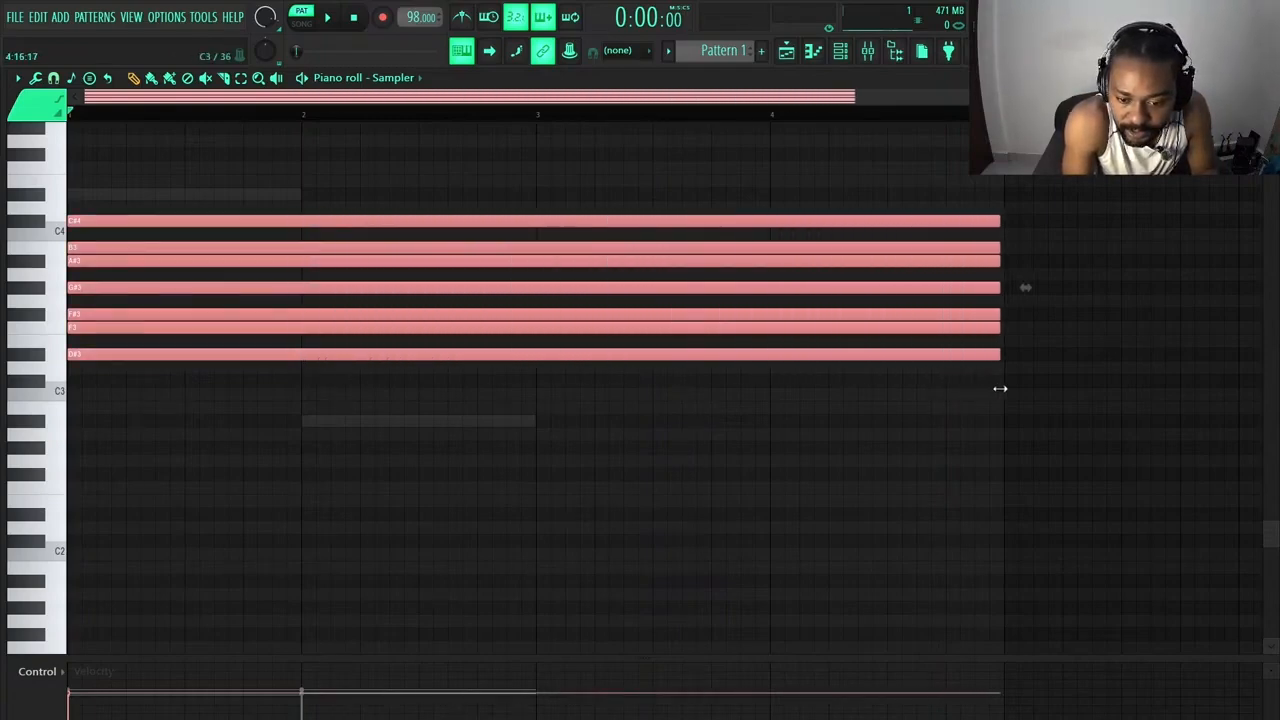
click(177, 403)
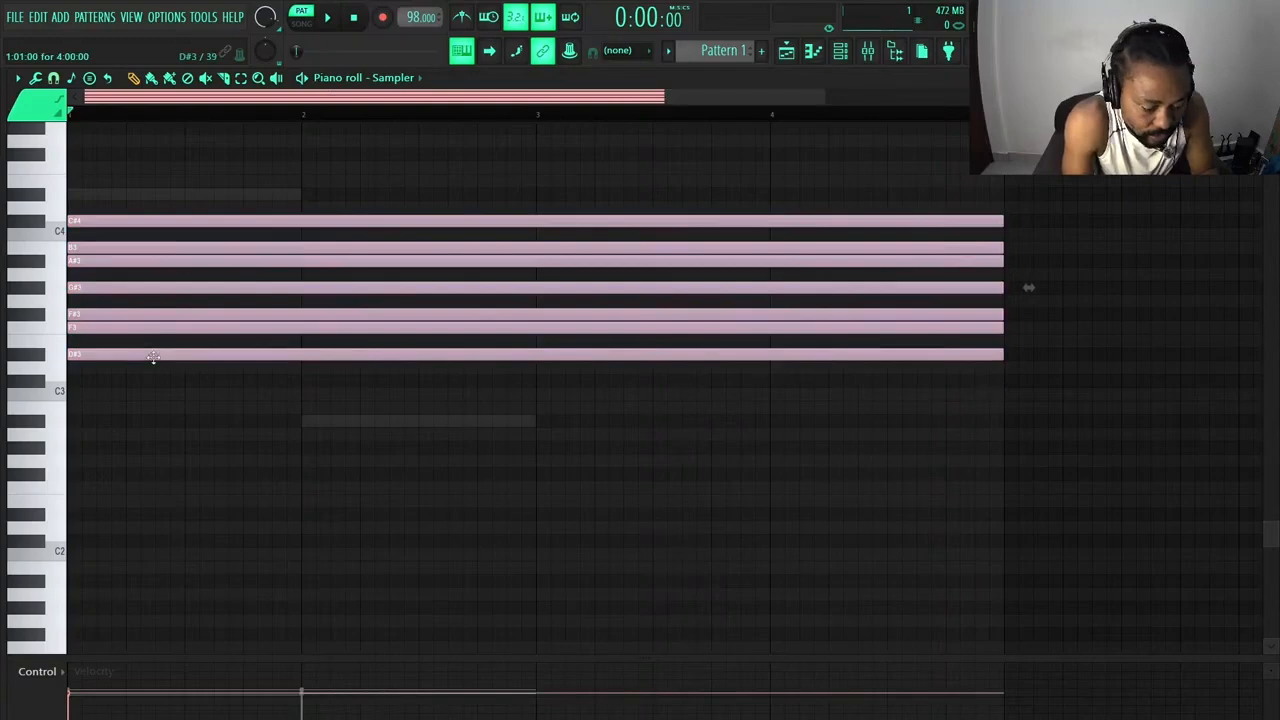
Copy the four-bar scale one and two octaves up, starting on D#4 and D#5, and deselect the notes
key(ctrl+a)
drag(153, 358, 157, 193)
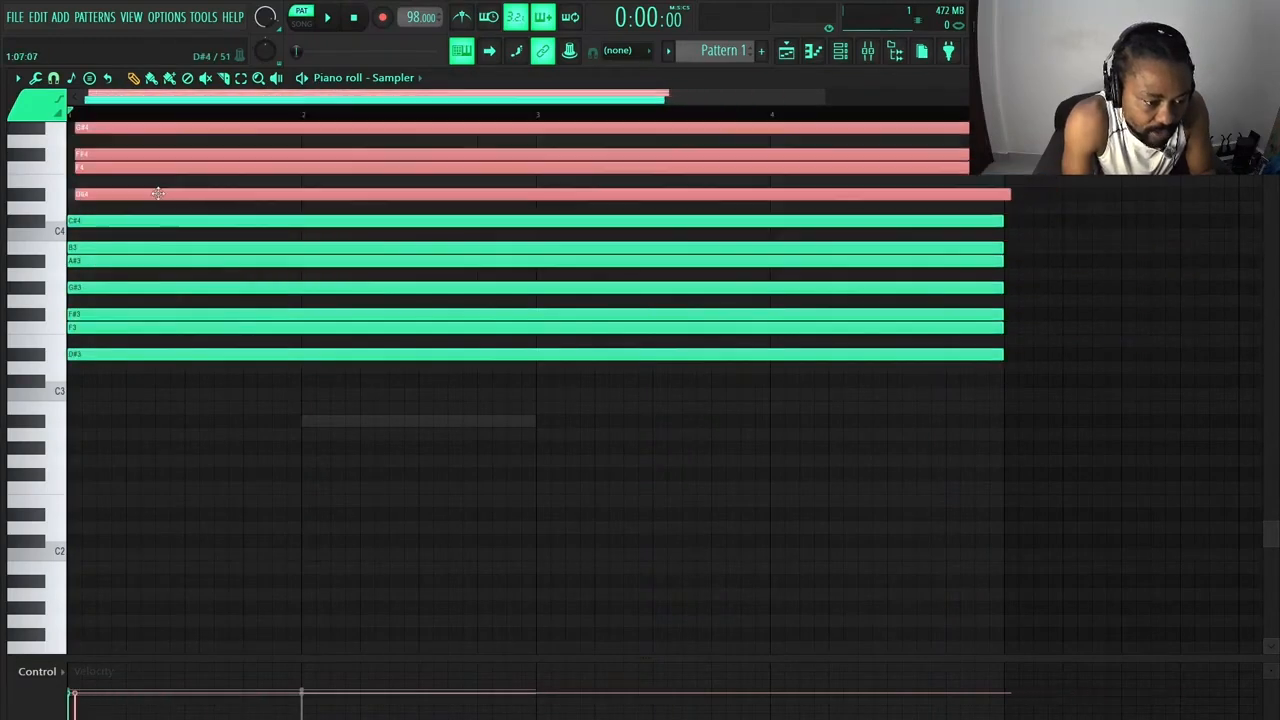
scroll(160, 410, up, 5)
click(128, 395)
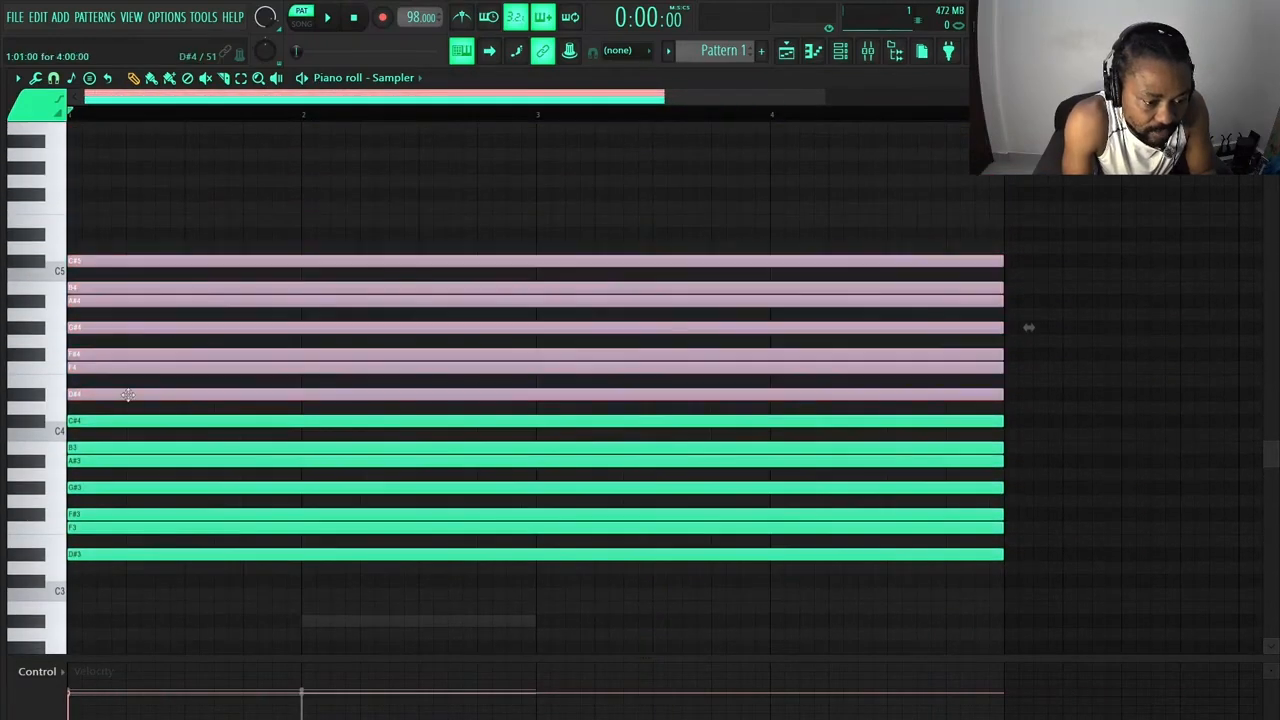
drag(125, 395, 122, 237)
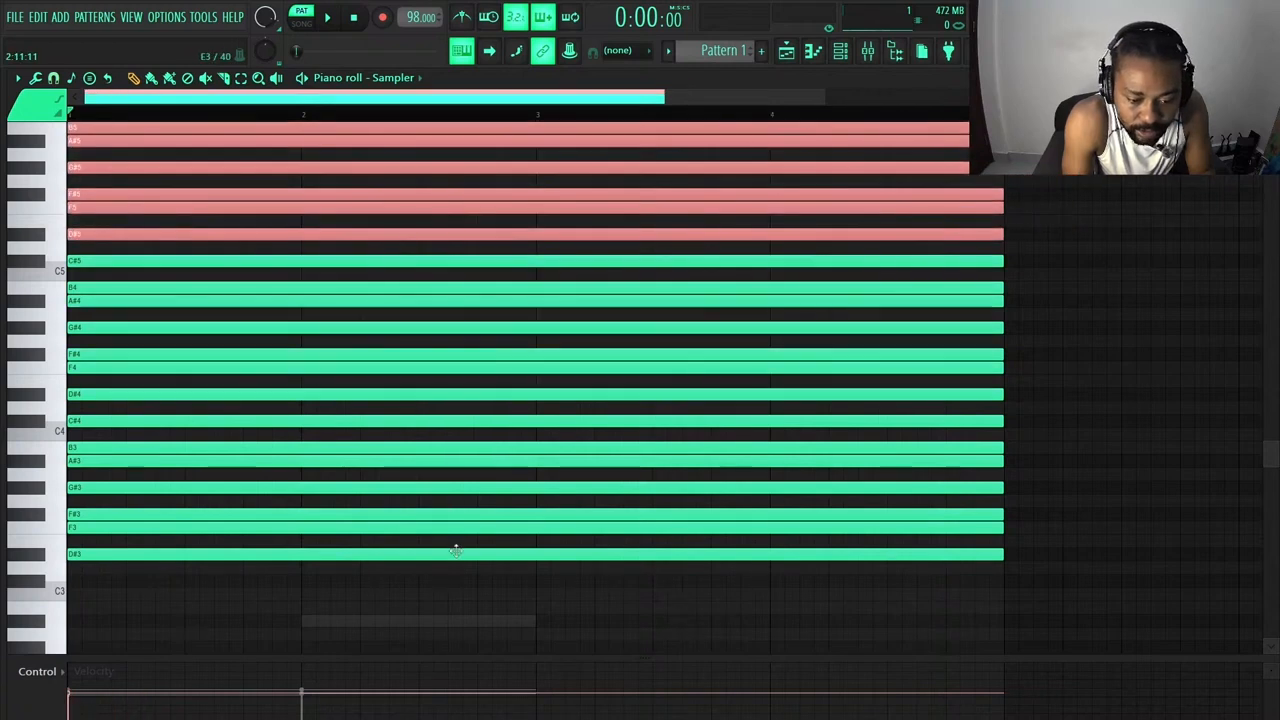
key(ctrl+d)
Switch to the Addictive Keys channel's piano roll and bring the octave around C5 into view
click(830, 51)
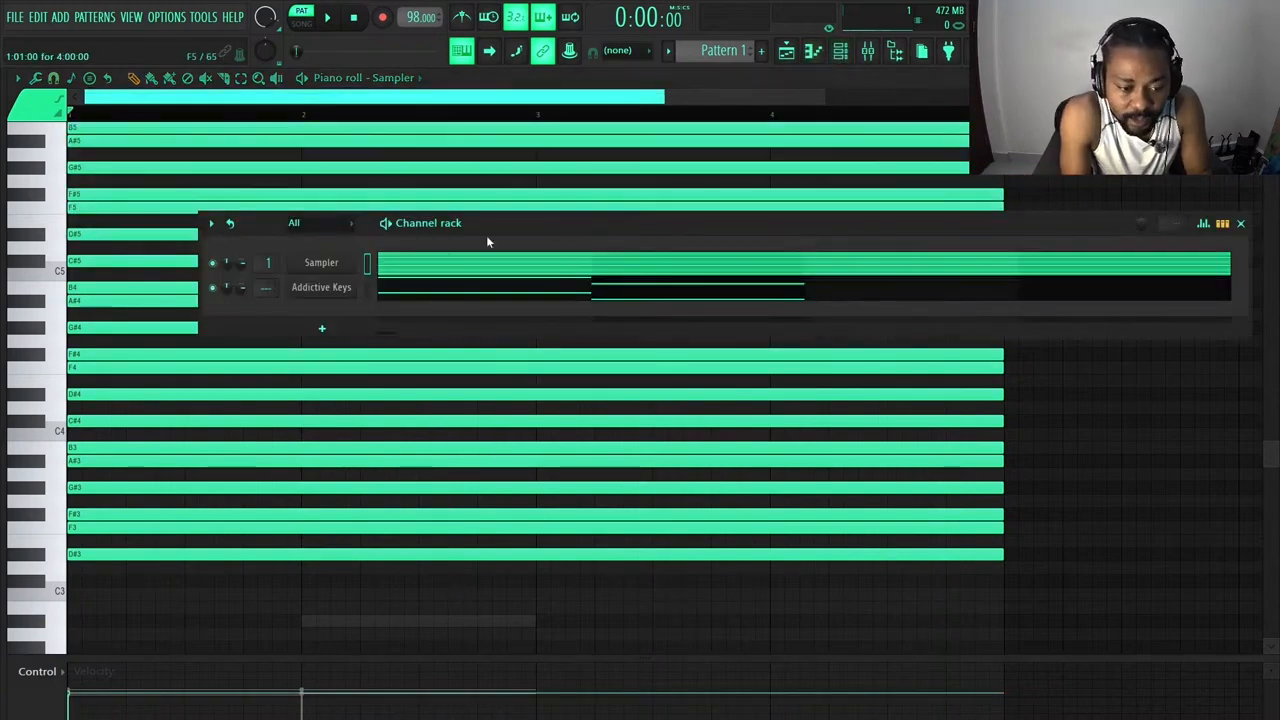
click(467, 297)
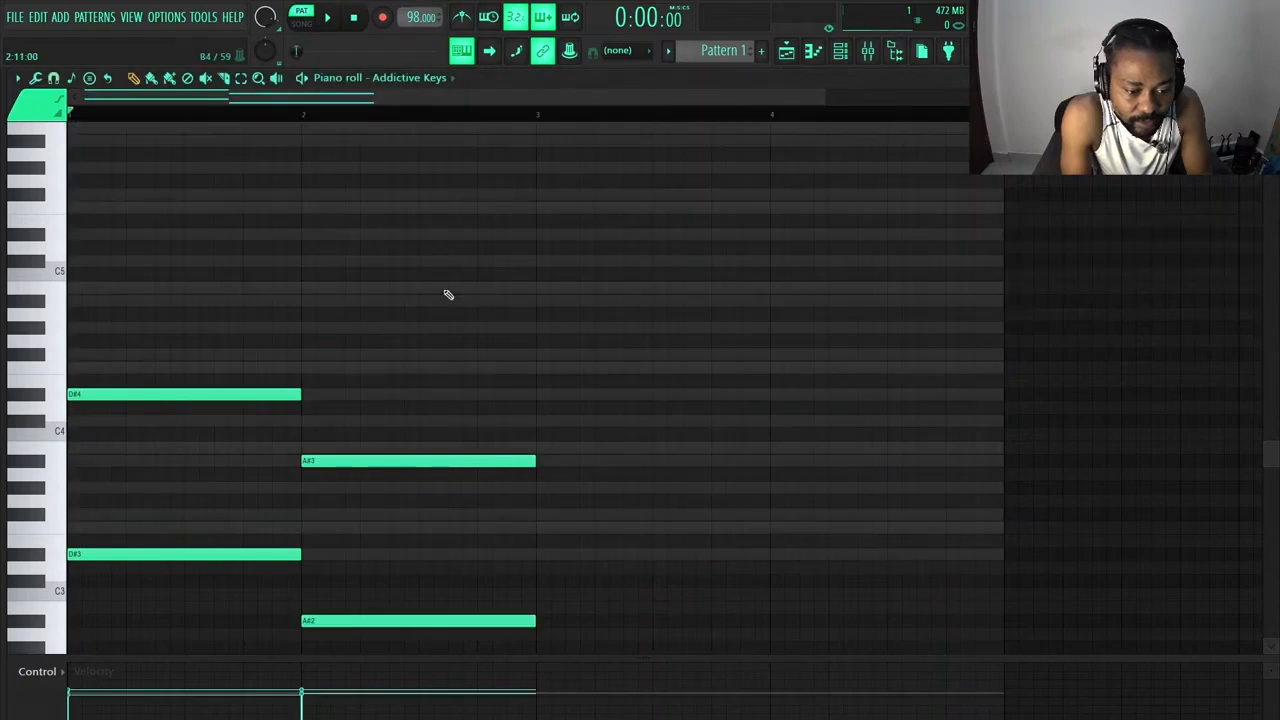
scroll(397, 280, down, 4)
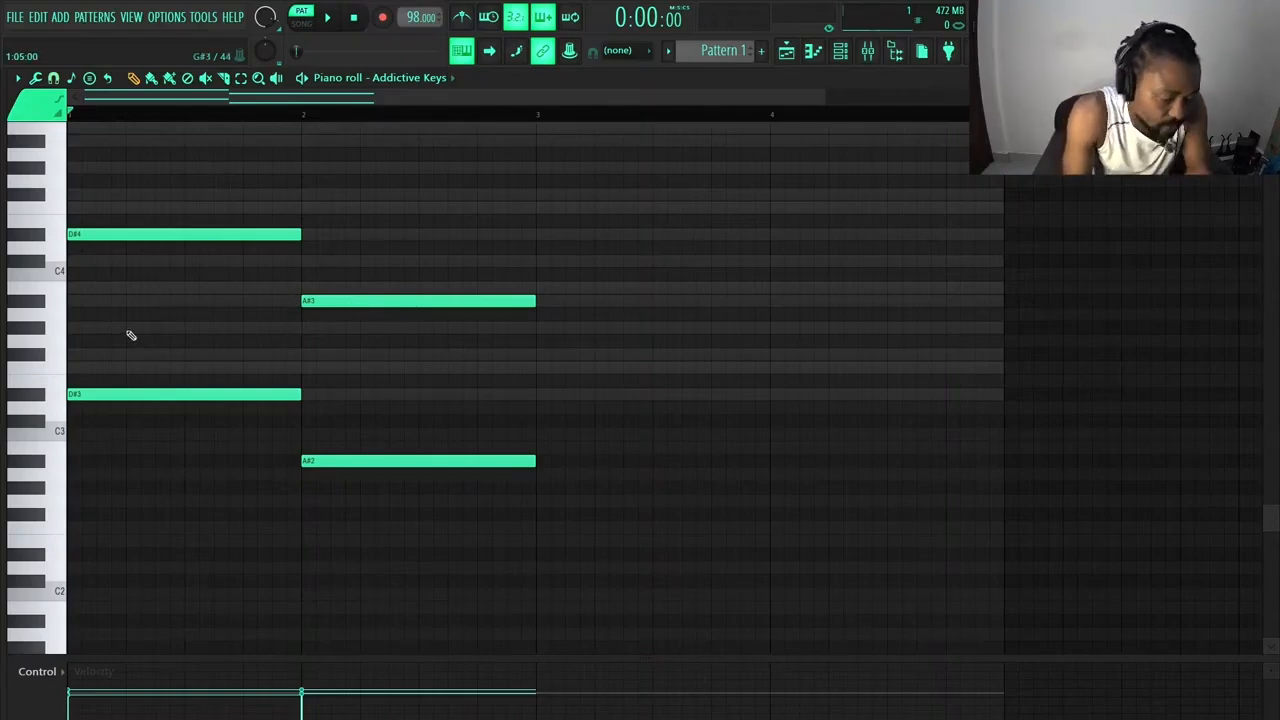
scroll(218, 437, up, 3)
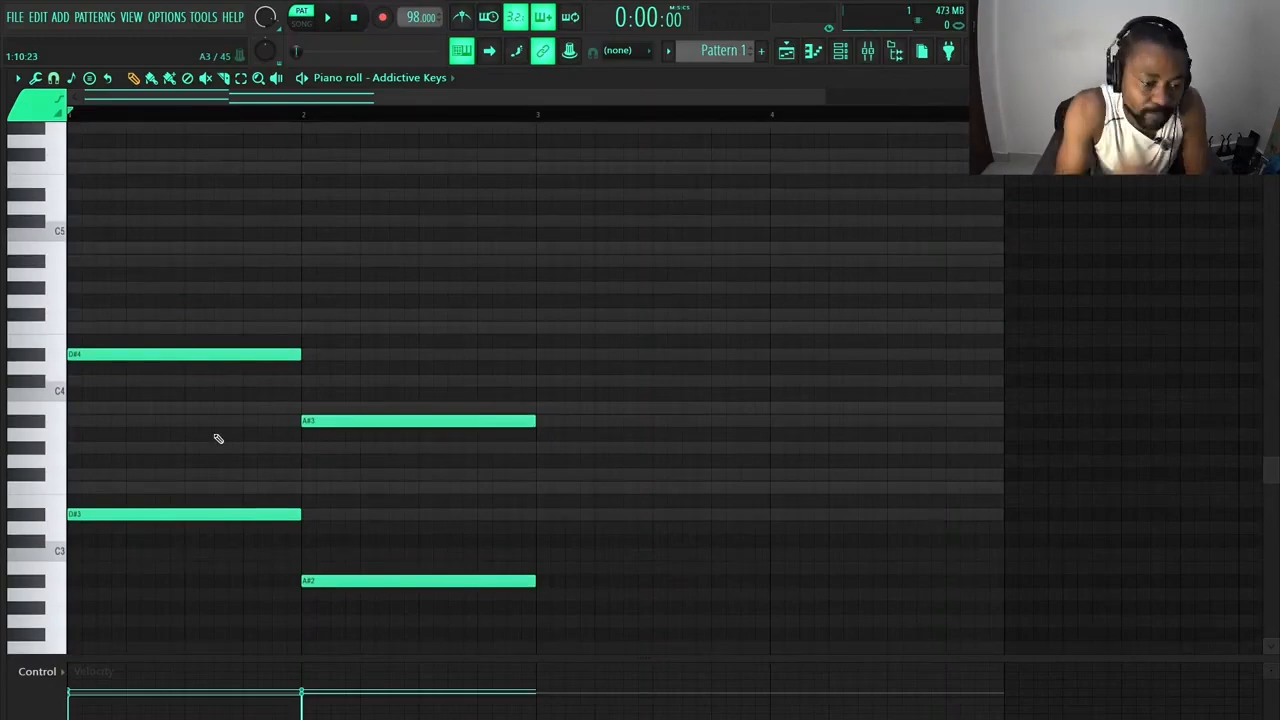
scroll(216, 494, up, 2)
Add four-step melody notes D#5 at 1:03 and F5 at 1:07, and play the pattern to check them
click(125, 323)
drag(125, 323, 129, 271)
key(space)
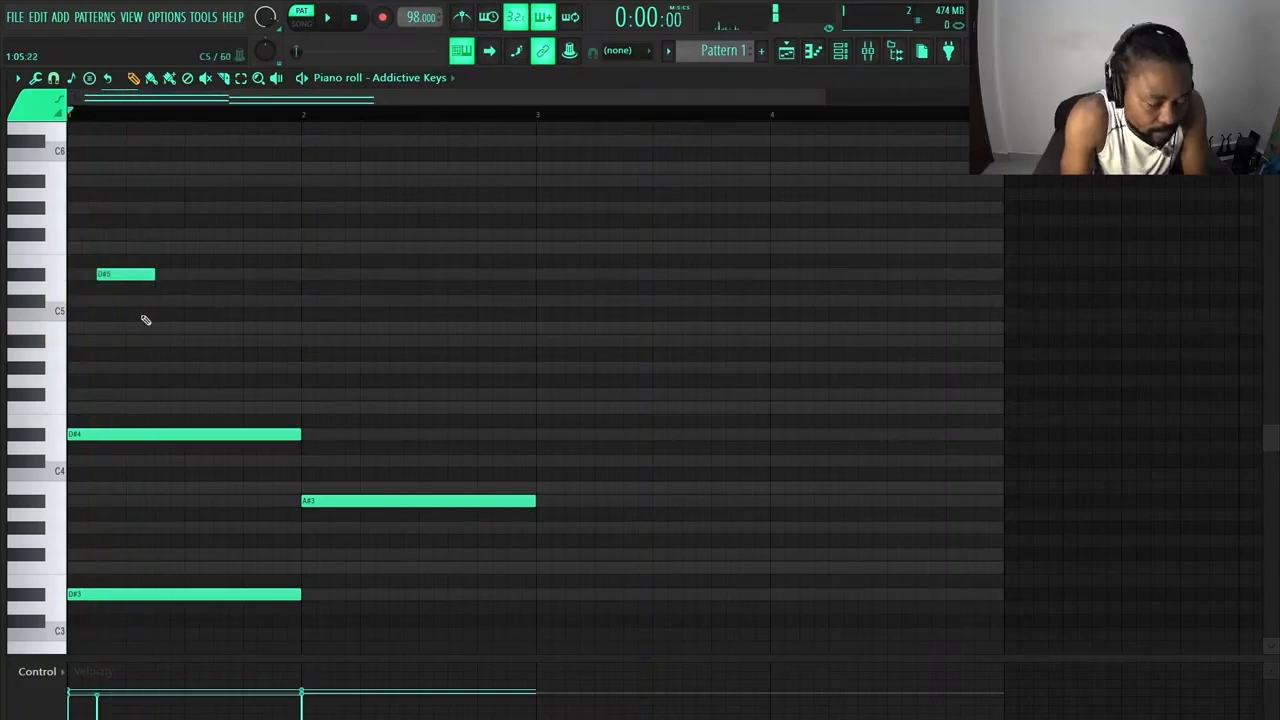
click(151, 209)
drag(151, 209, 157, 249)
key(space)
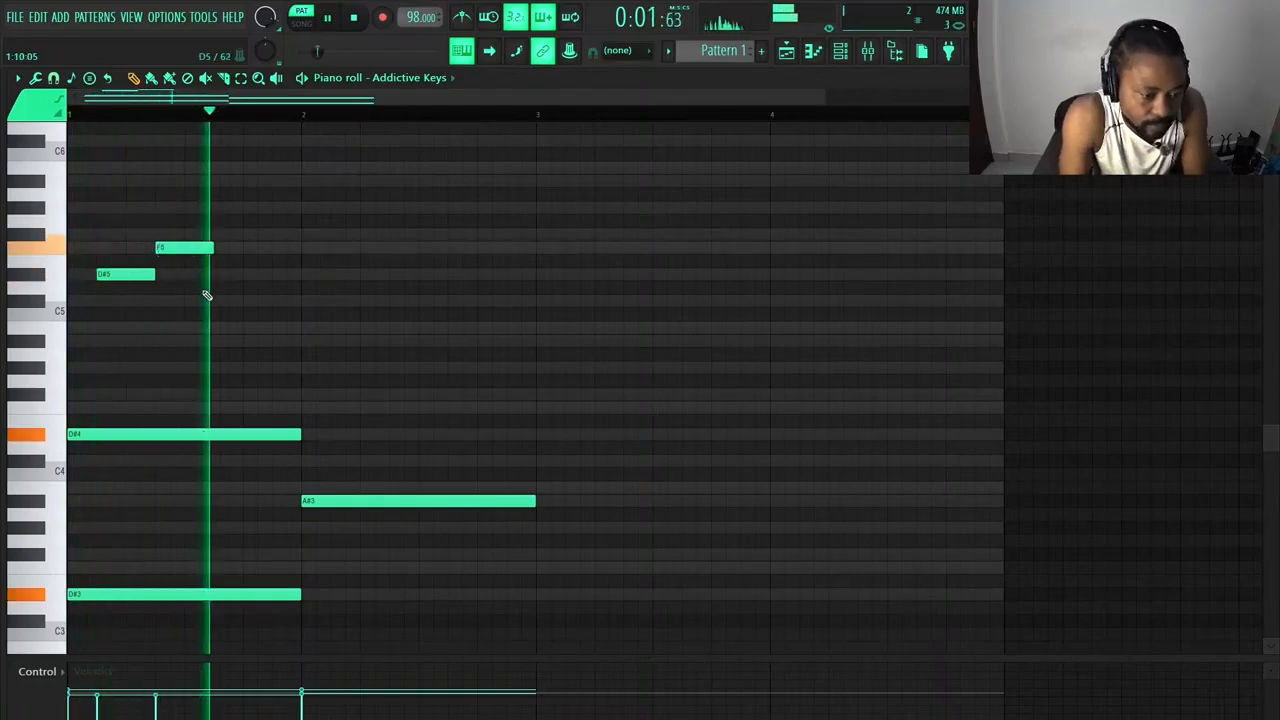
key(space)
key(space)
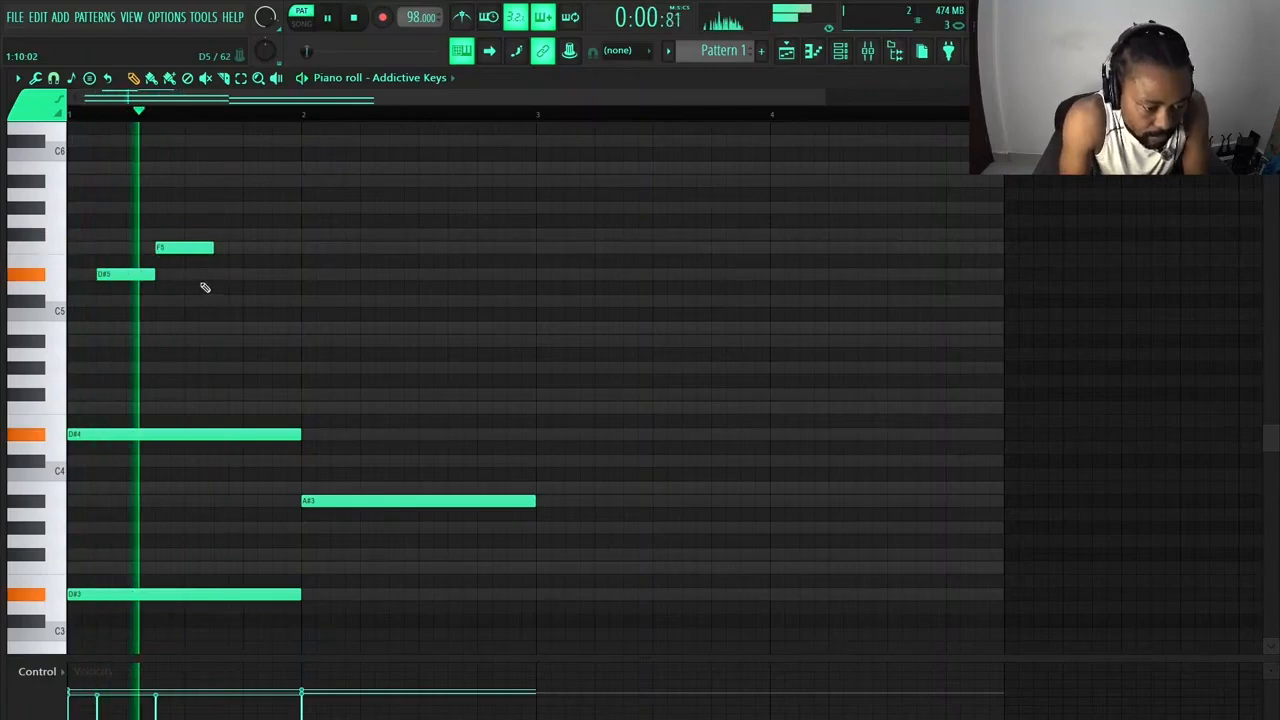
key(space)
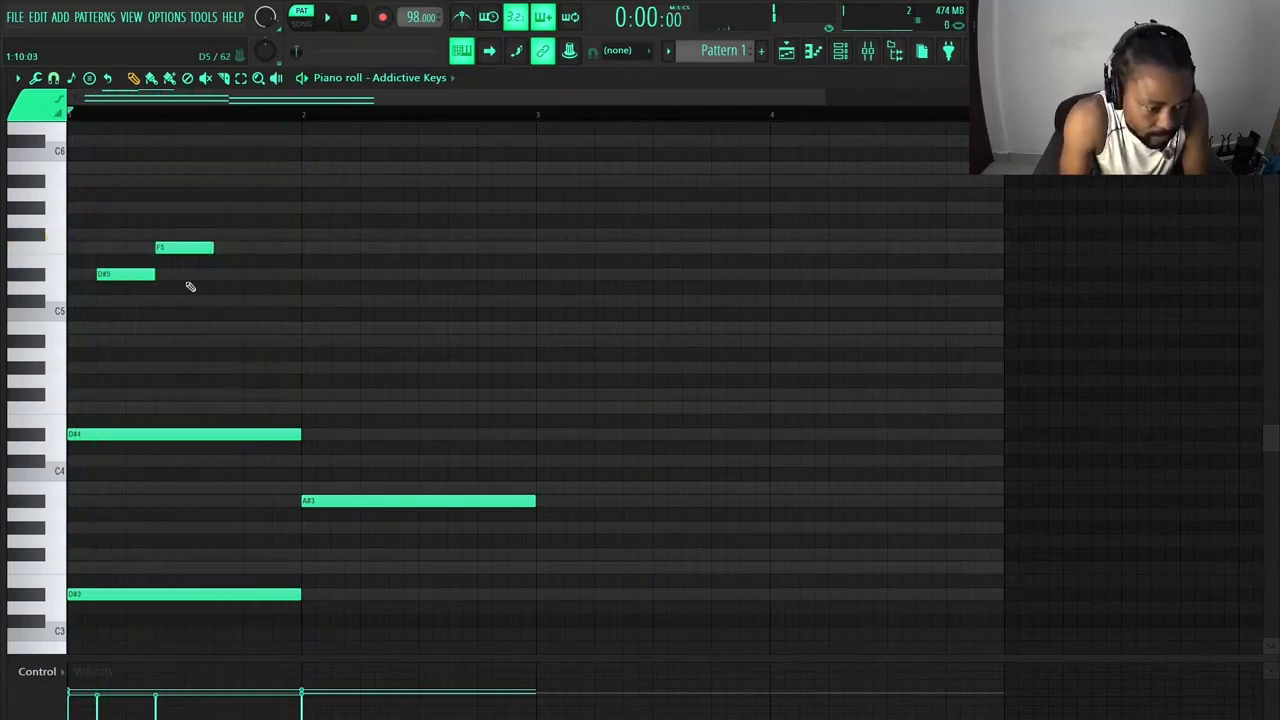
Try the D#5 and F5 melody notes two steps further on with playback, and return them to 1:03 and 1:07
drag(124, 275, 207, 248)
key(space)
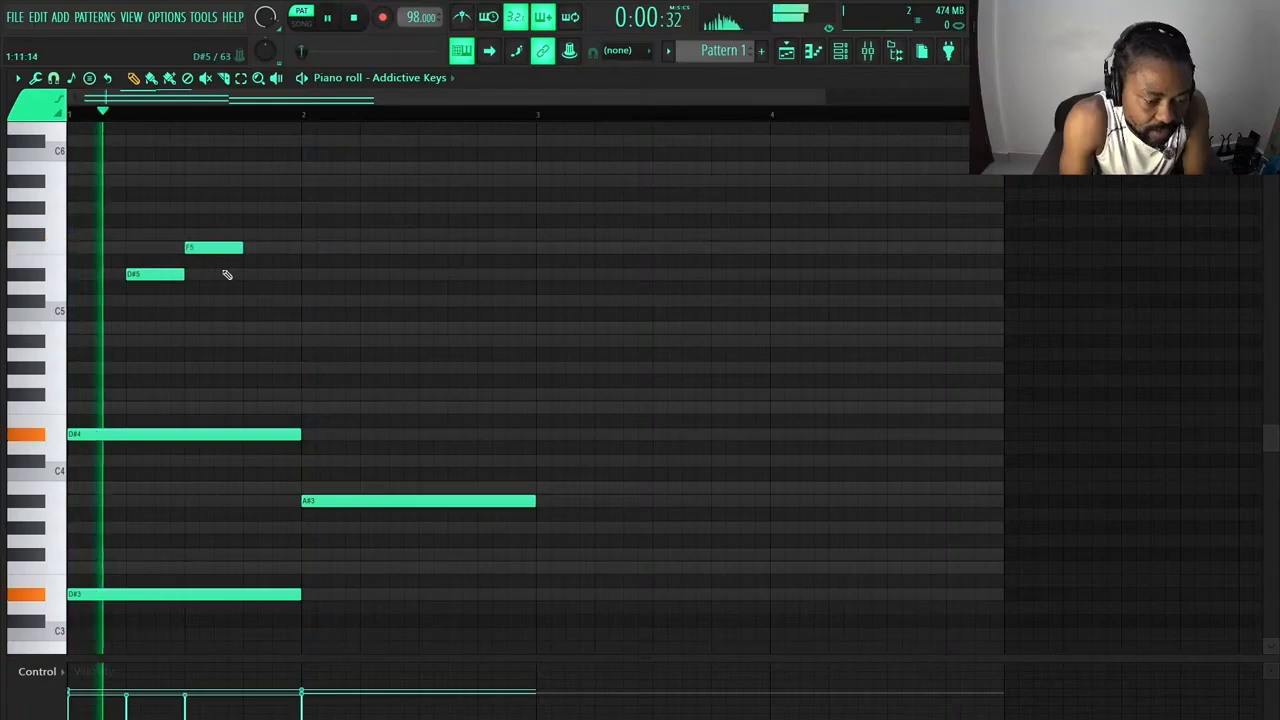
key(space)
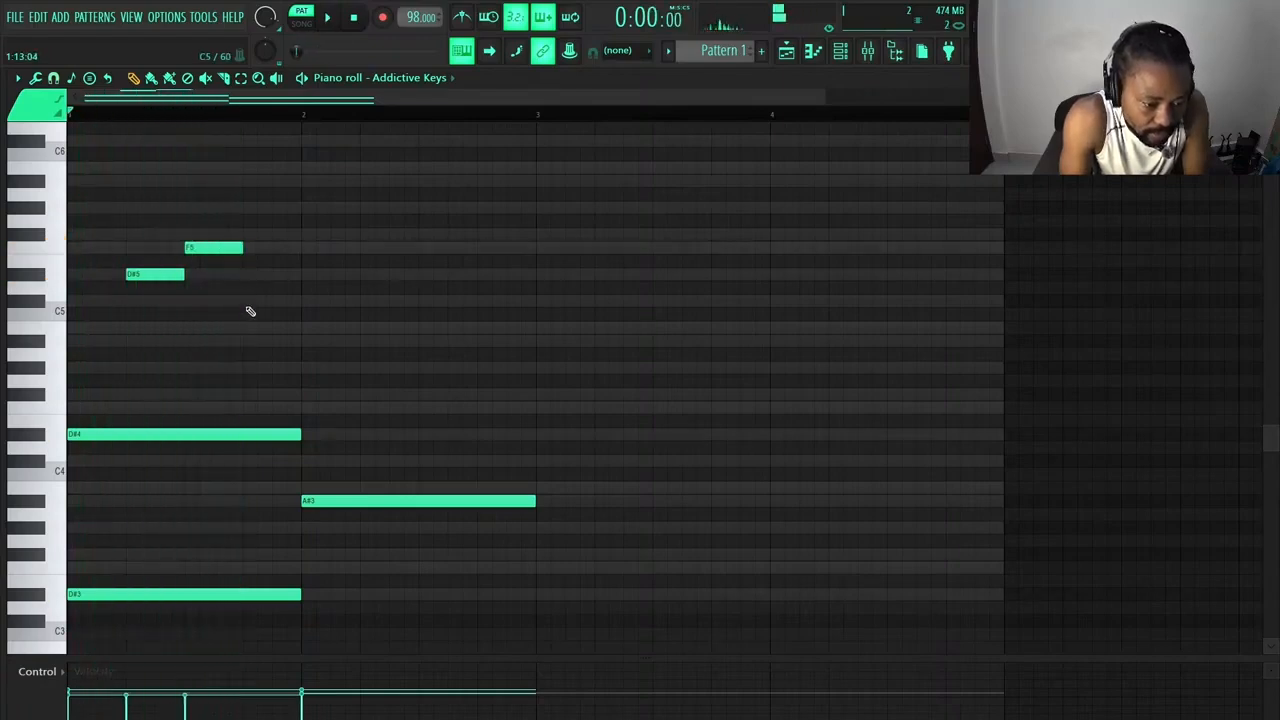
drag(124, 277, 95, 277)
drag(212, 247, 184, 246)
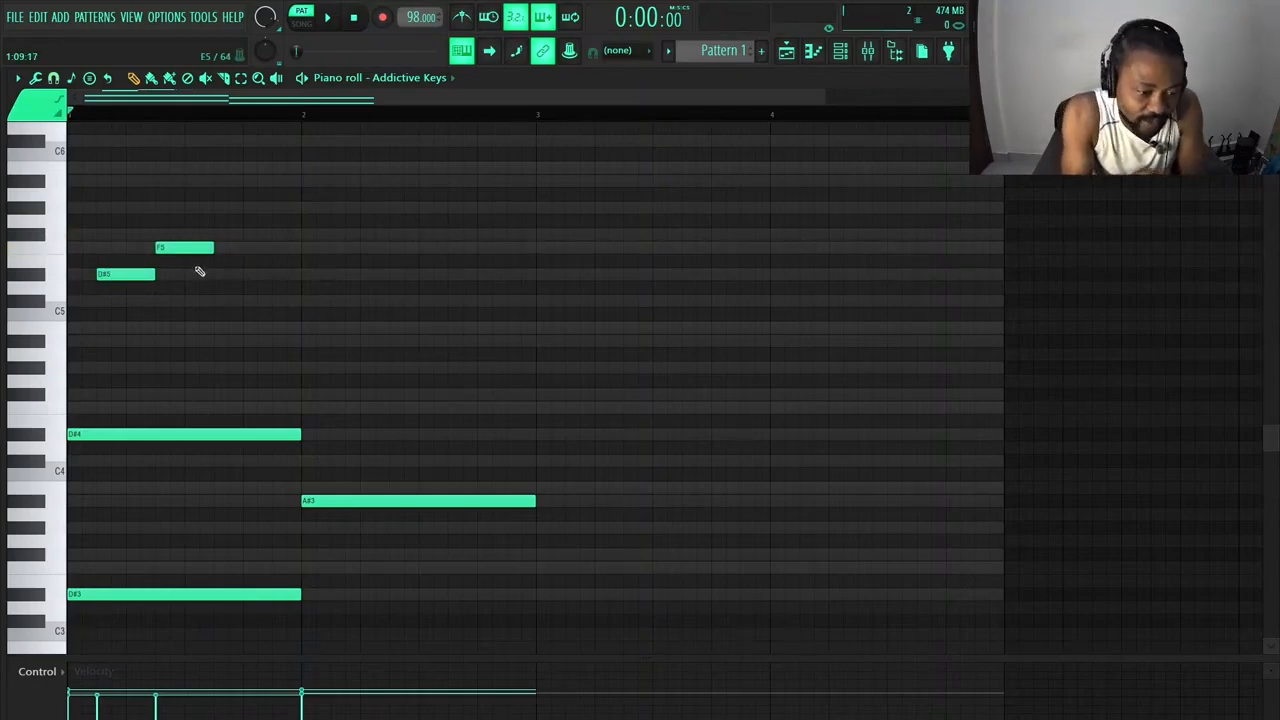
Lengthen the F5 note to six steps, add a four-step F#5 at 1:13, and play the first bar
key(space)
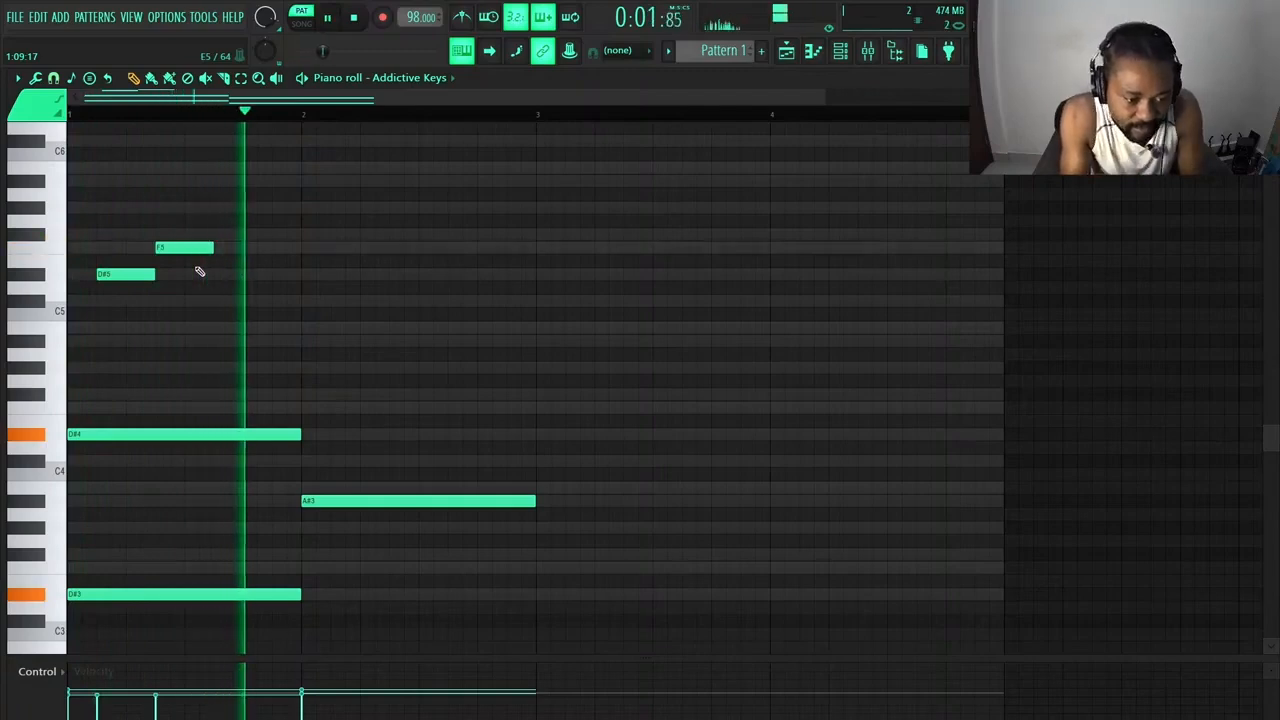
key(space)
click(224, 209)
right_click(262, 209)
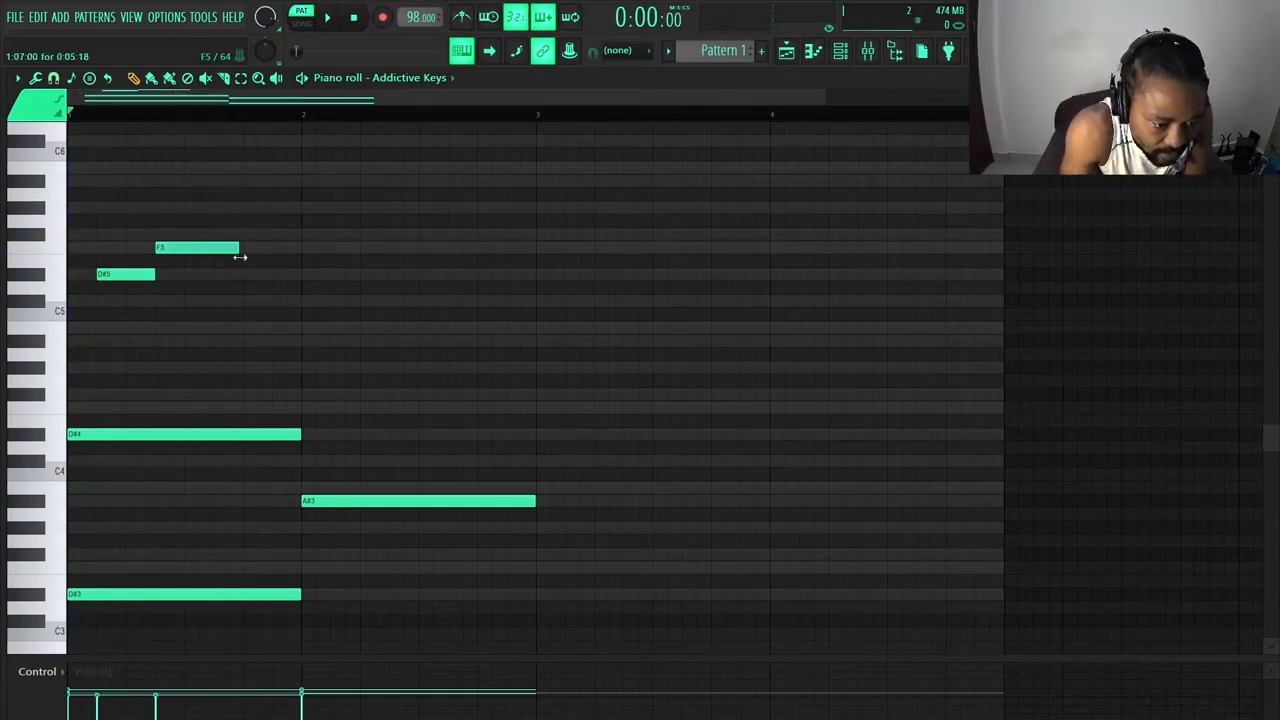
drag(242, 295, 300, 231)
key(space)
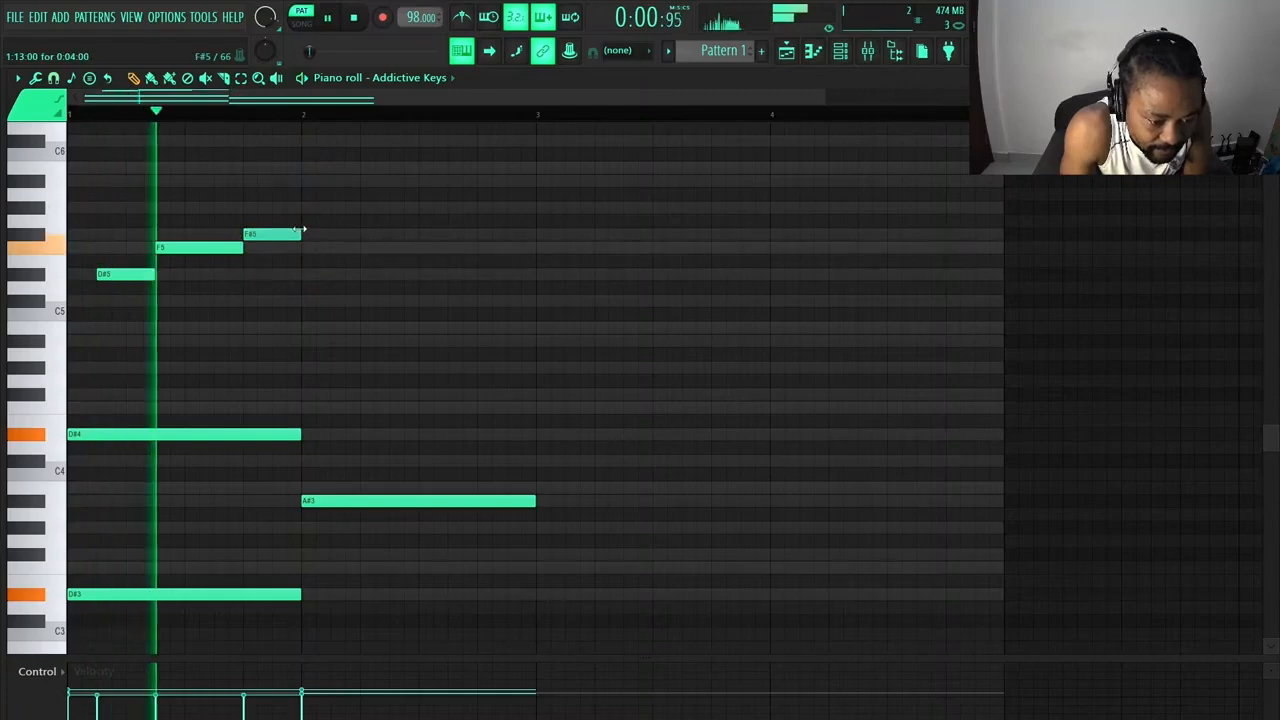
key(space)
Repeat the melody in bar 2 with D#5 at 2:03, a six-step F5 at 2:07 and F#5 at 2:13, and play it
scroll(333, 350, down, 2)
scroll(333, 350, up, 3)
click(312, 315)
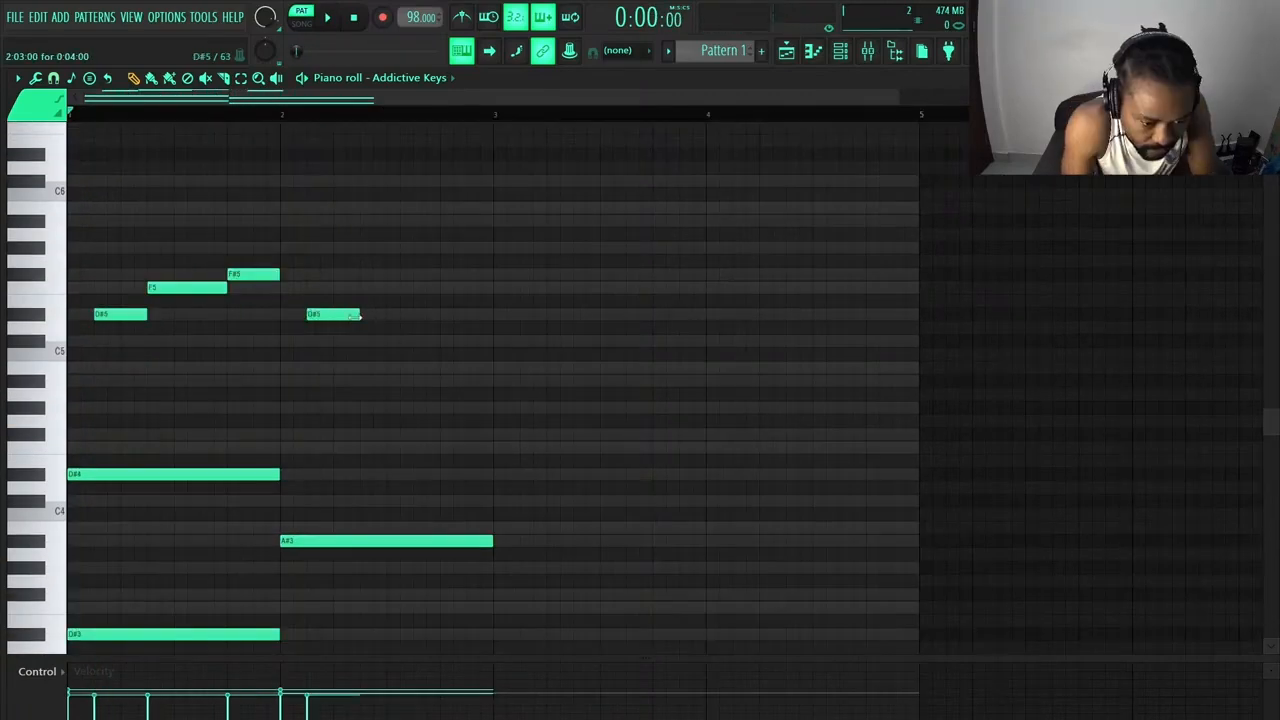
click(361, 290)
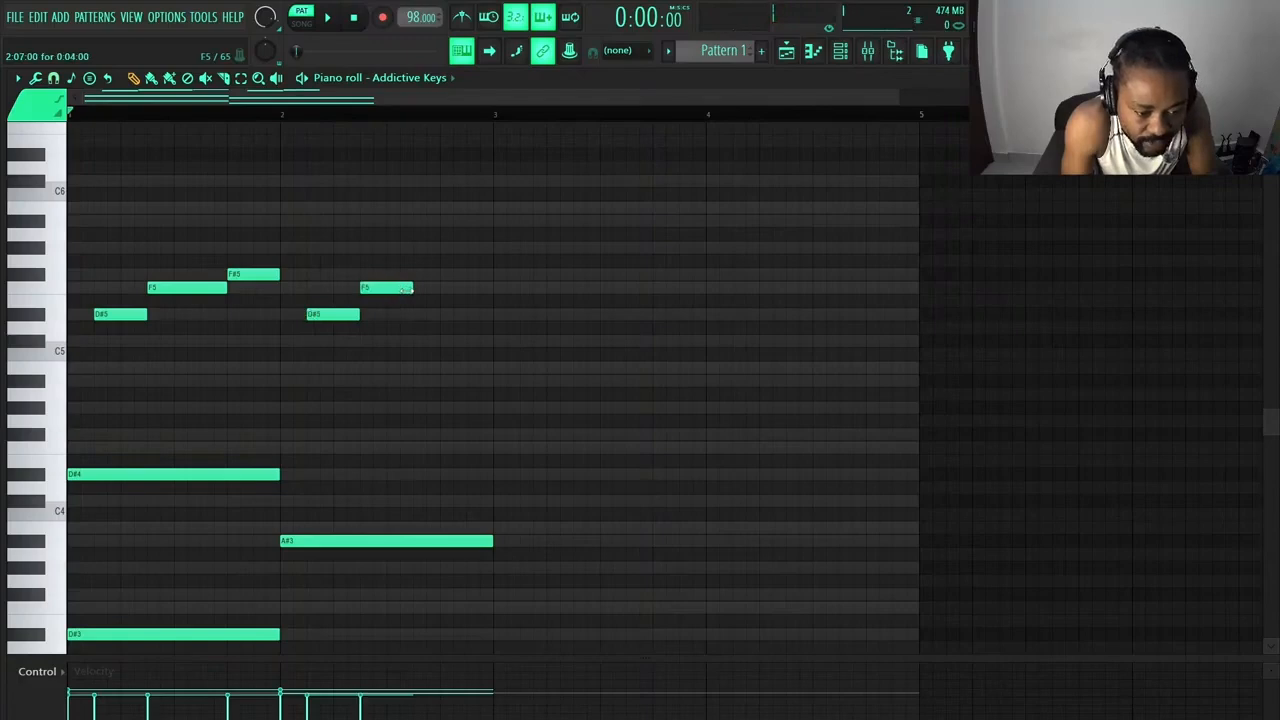
click(443, 275)
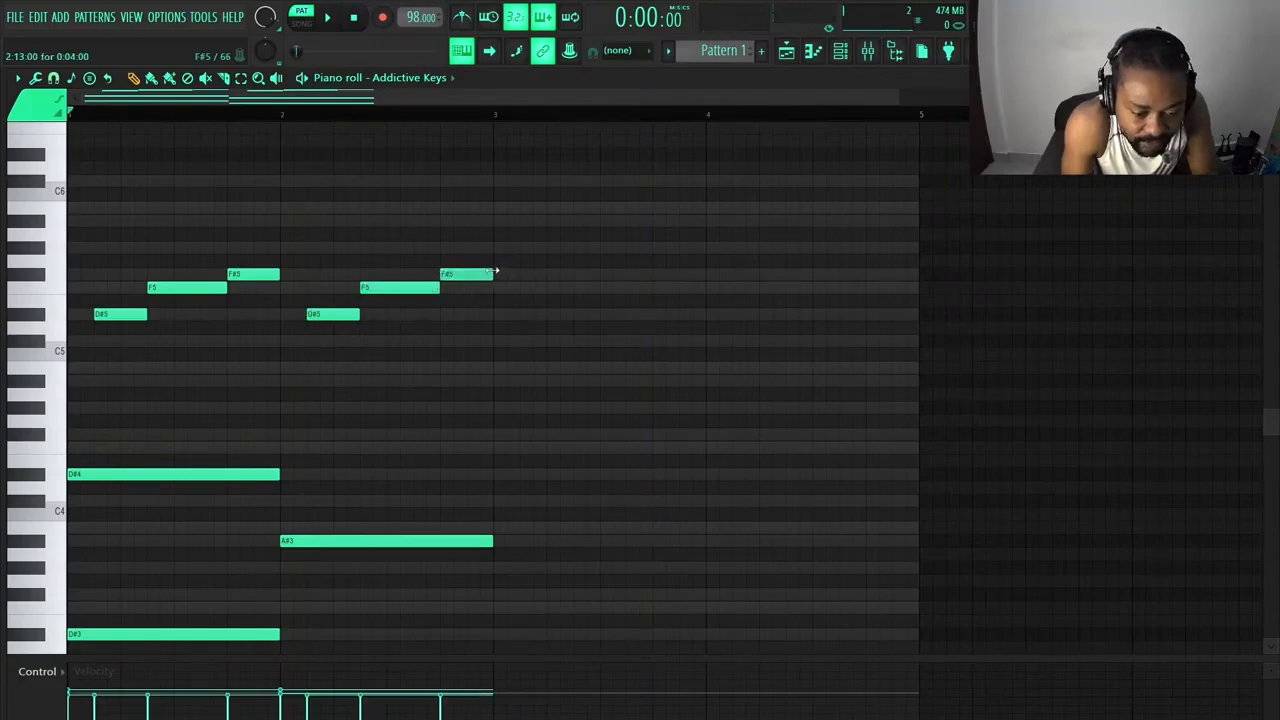
drag(492, 270, 495, 272)
key(space)
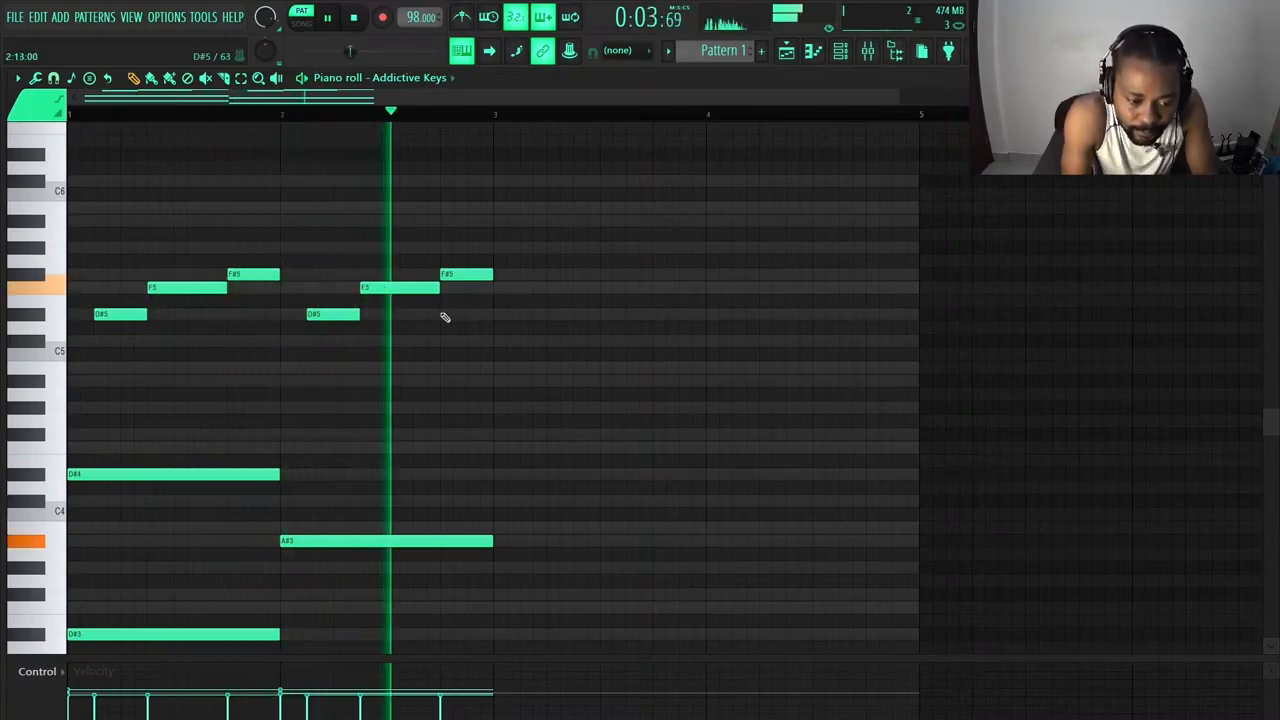
key(space)
Swap the pitches of bar 2's last two melody notes to F#5 followed by F5, and play the pattern
mouse_move(458, 278)
mouse_down()
mouse_move(459, 345)
mouse_move(453, 248)
mouse_move(460, 299)
mouse_up()
drag(369, 290, 368, 276)
key(space)
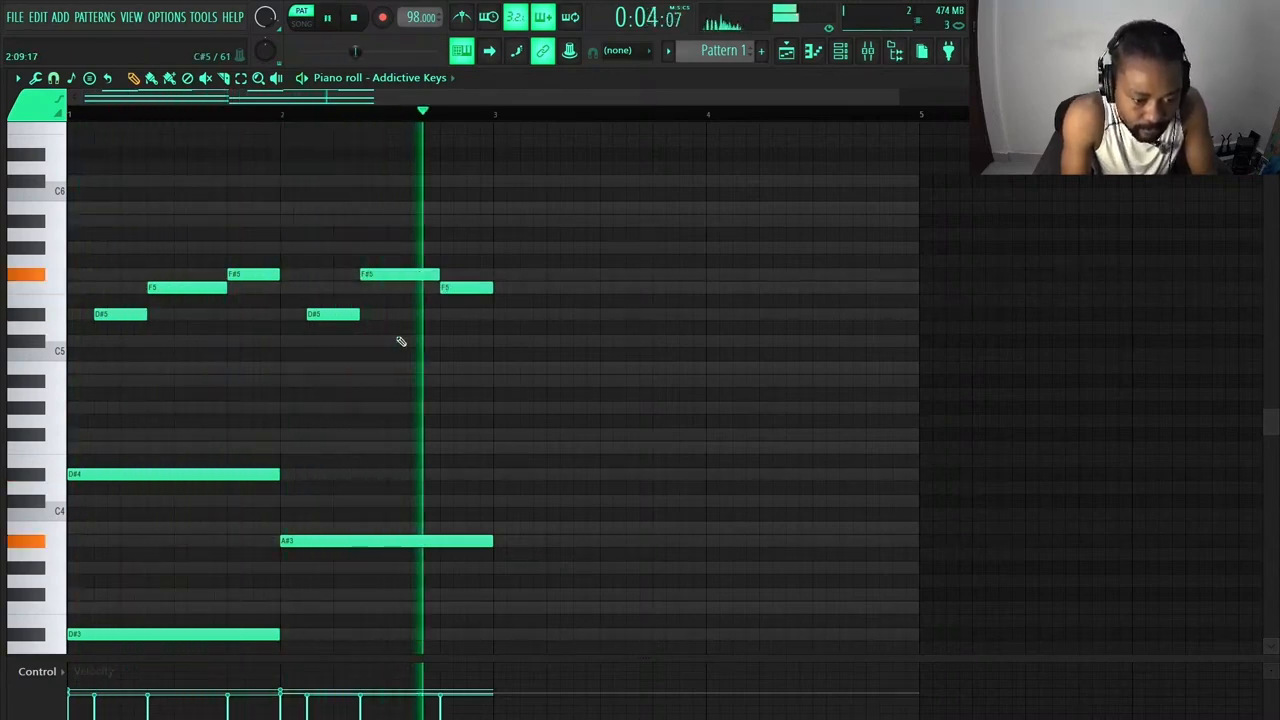
key(space)
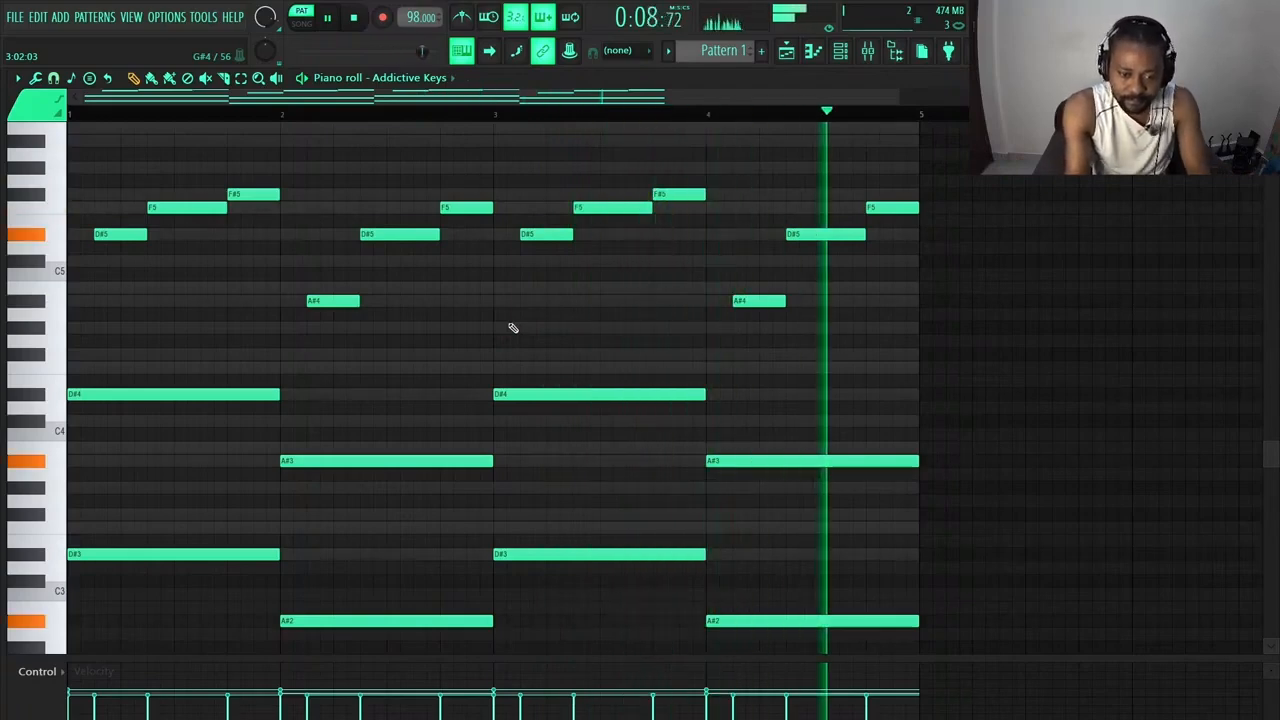
Try a G#5 note in the second half of bar 2, and replace it with a six-step C#6 at 2:11
key(space)
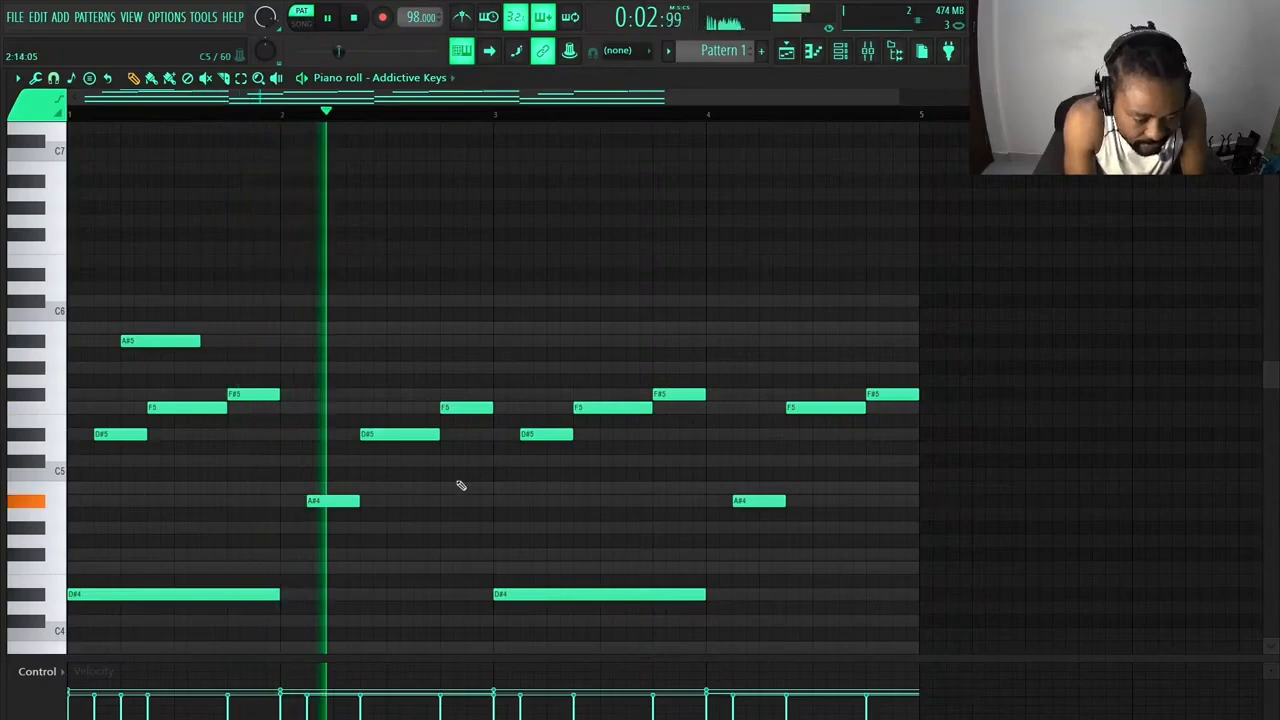
key(space)
click(412, 368)
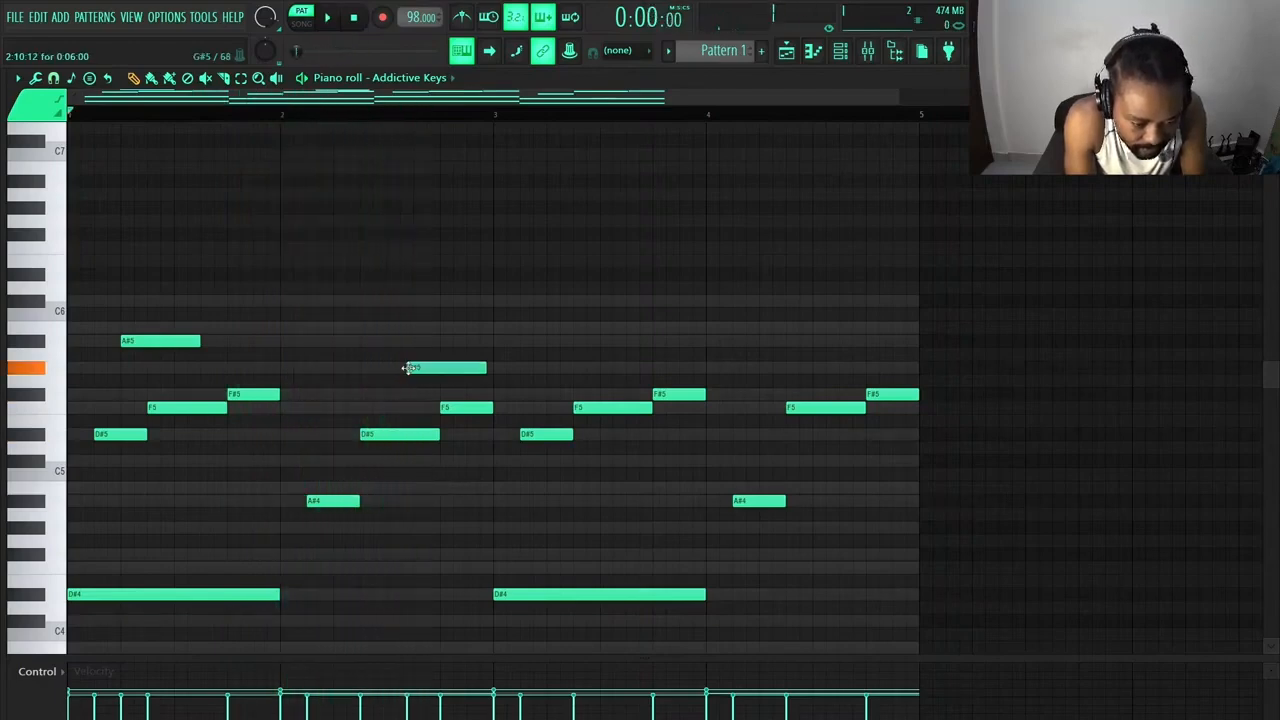
right_click(420, 370)
click(414, 301)
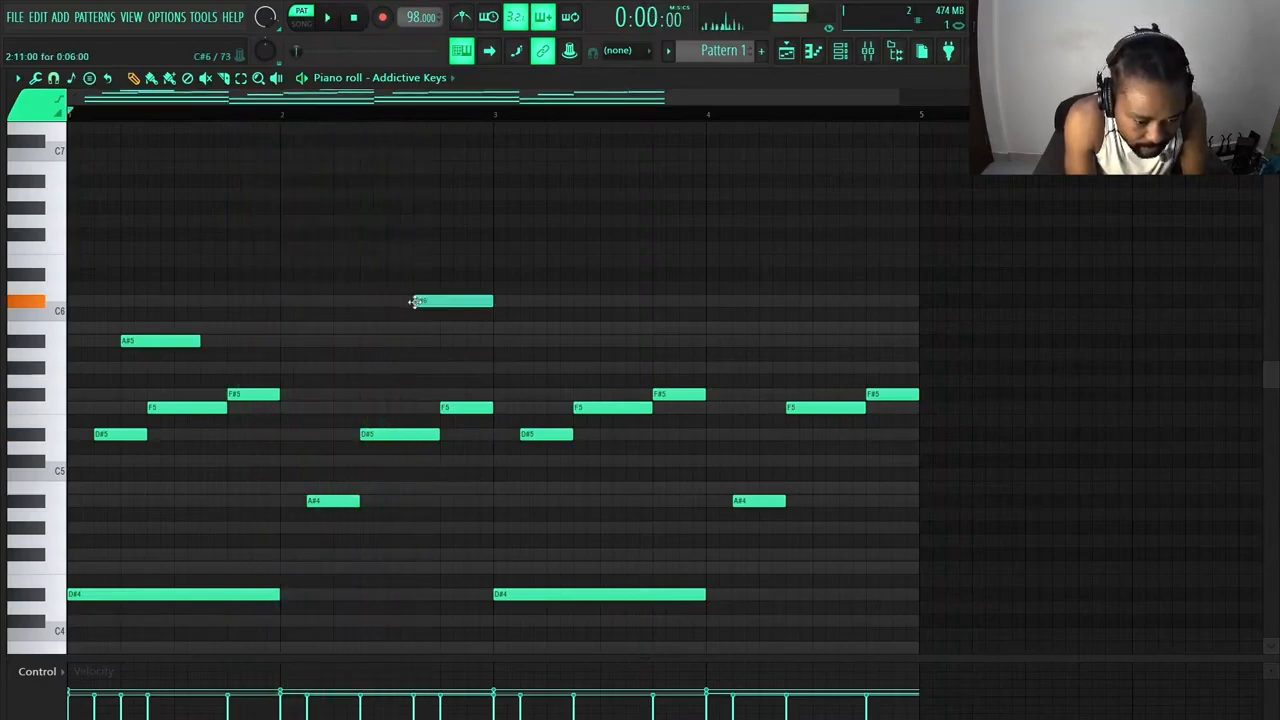
Try bar 2's upper C#6 note at D#6 and play the pattern
key(space)
drag(434, 317, 439, 290)
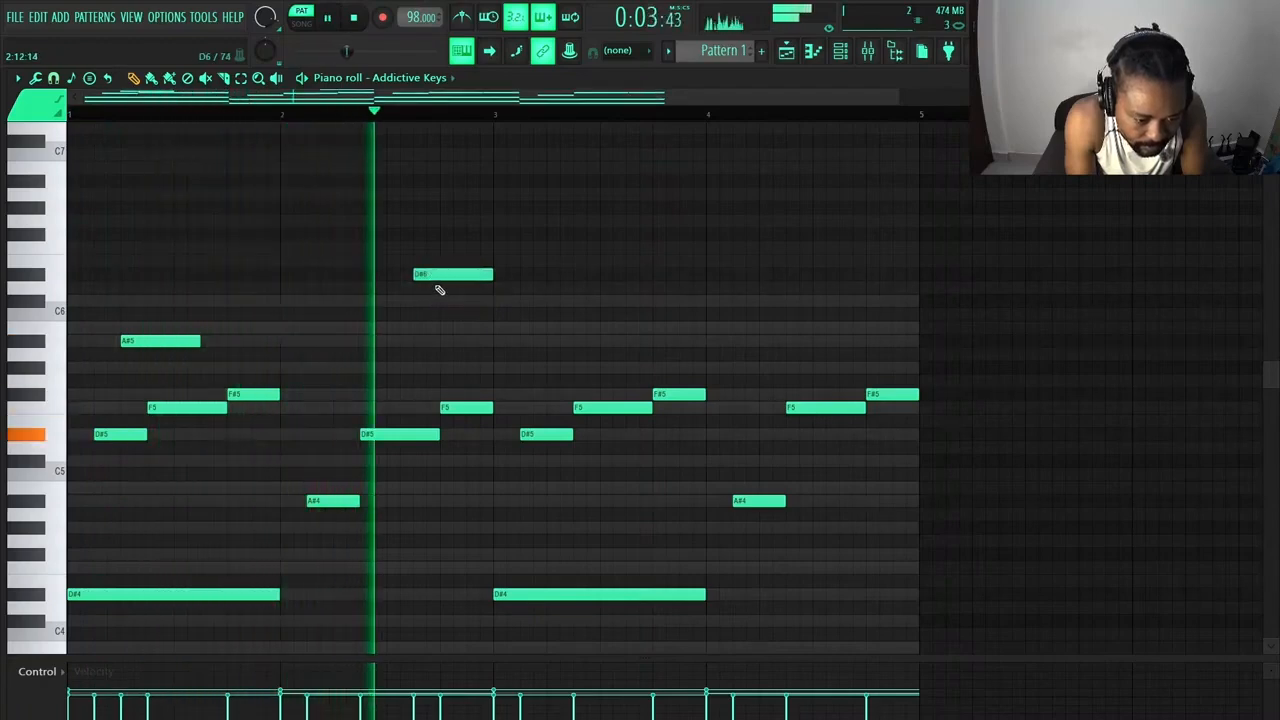
key(space)
Move bar 2's upper note to B5 at 2:09, add a six-step A#5 at 2:11, and play the pattern
drag(430, 274, 404, 328)
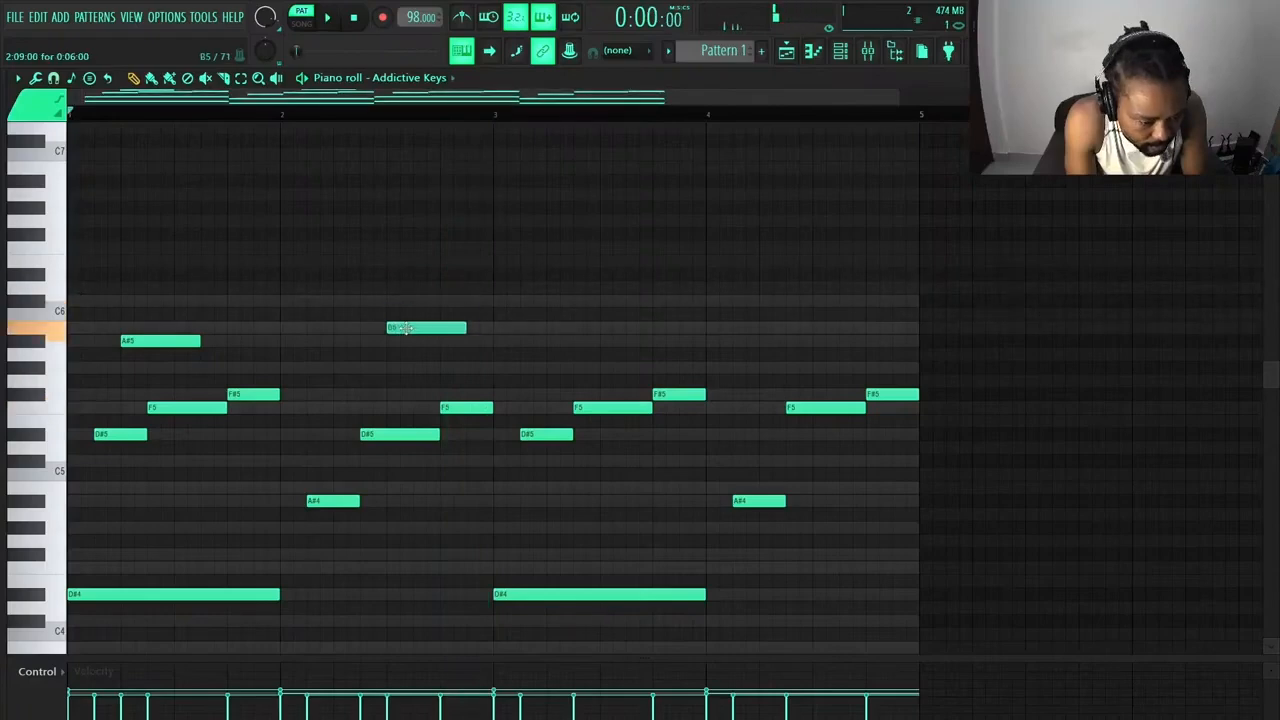
key(space)
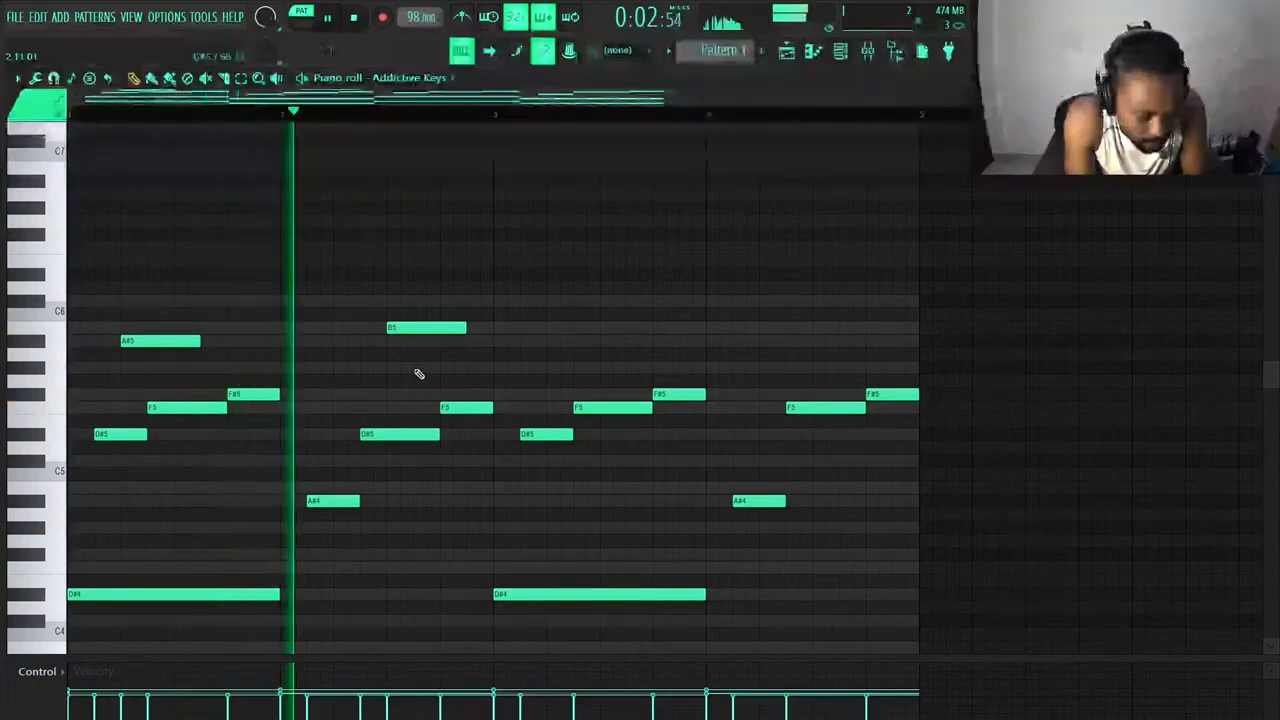
click(411, 342)
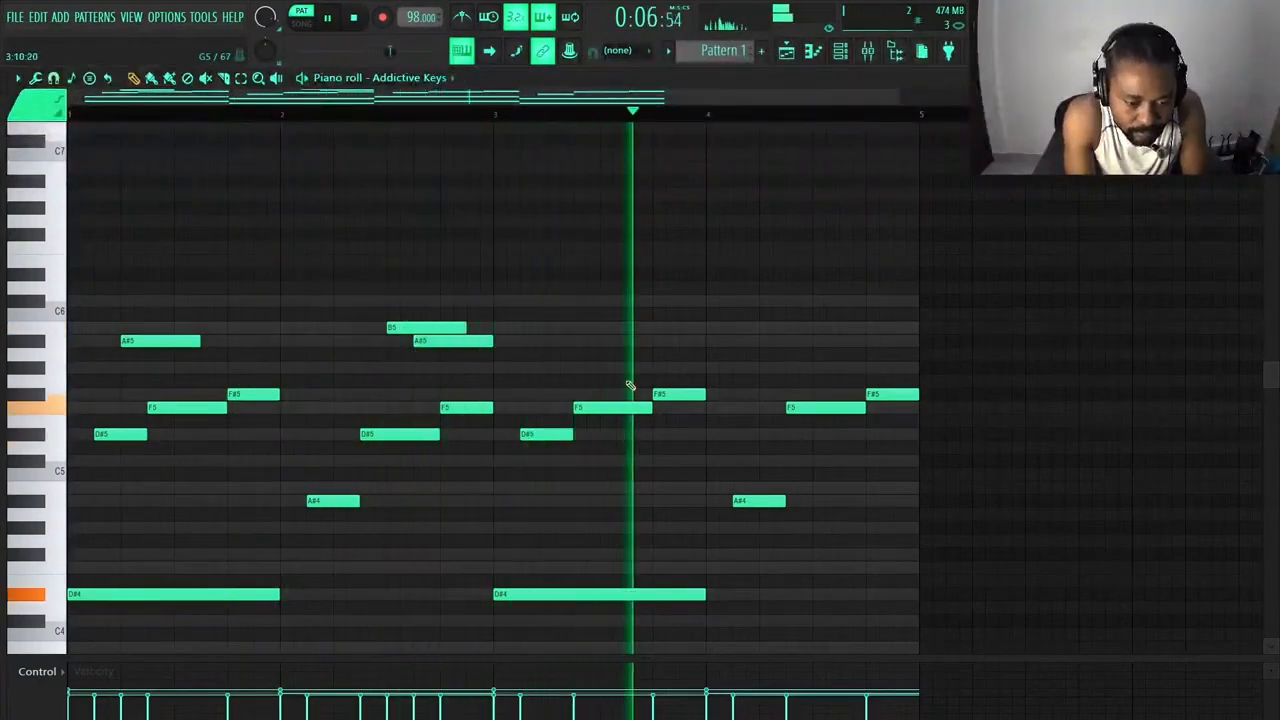
key(space)
Try a six-step C#6 note near the end of bar 3, raise it, and play the pattern
click(679, 301)
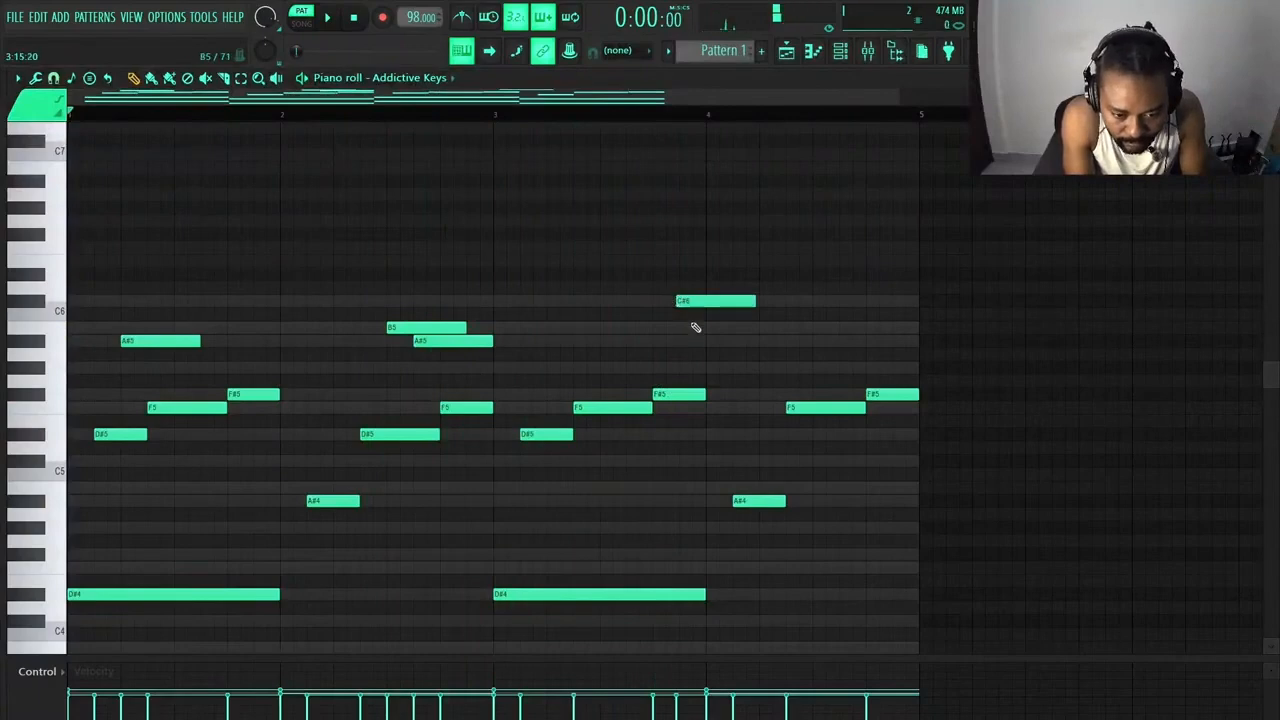
drag(694, 307, 701, 280)
key(space)
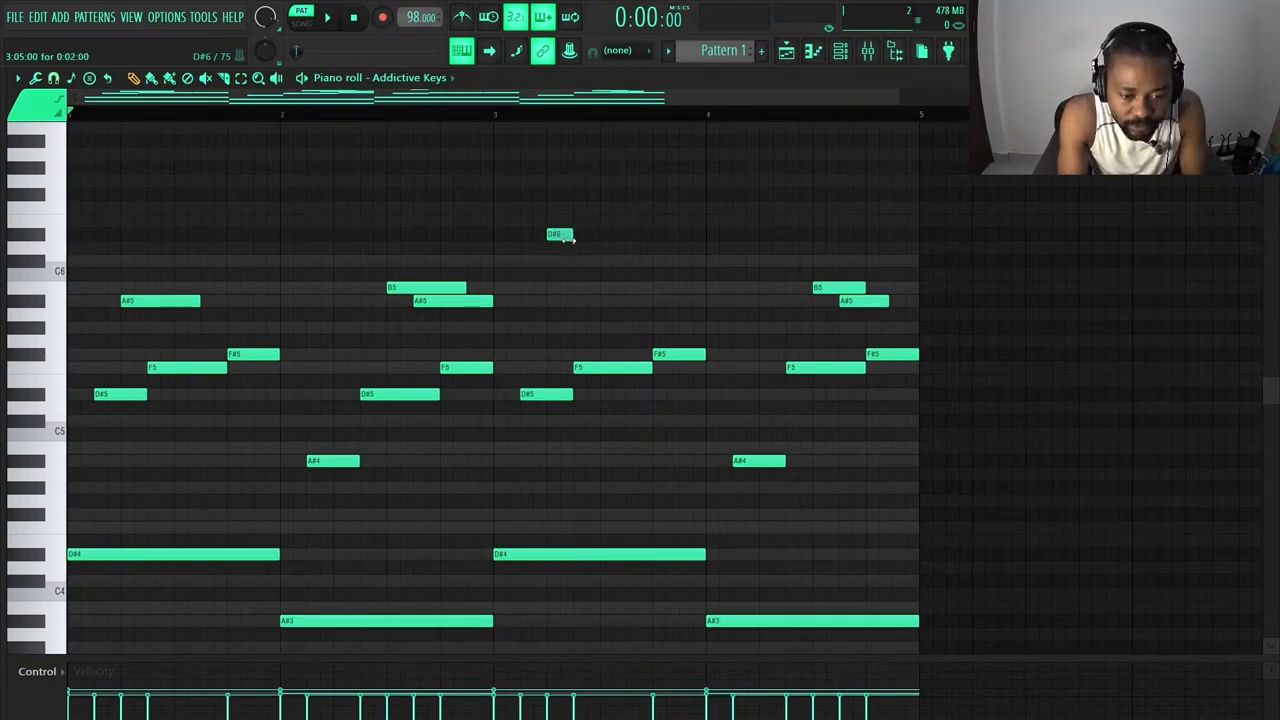
Randomize the velocity of the selected melody notes while the pattern plays, accept the result, and deselect the notes
key(alt+r)
key(space)
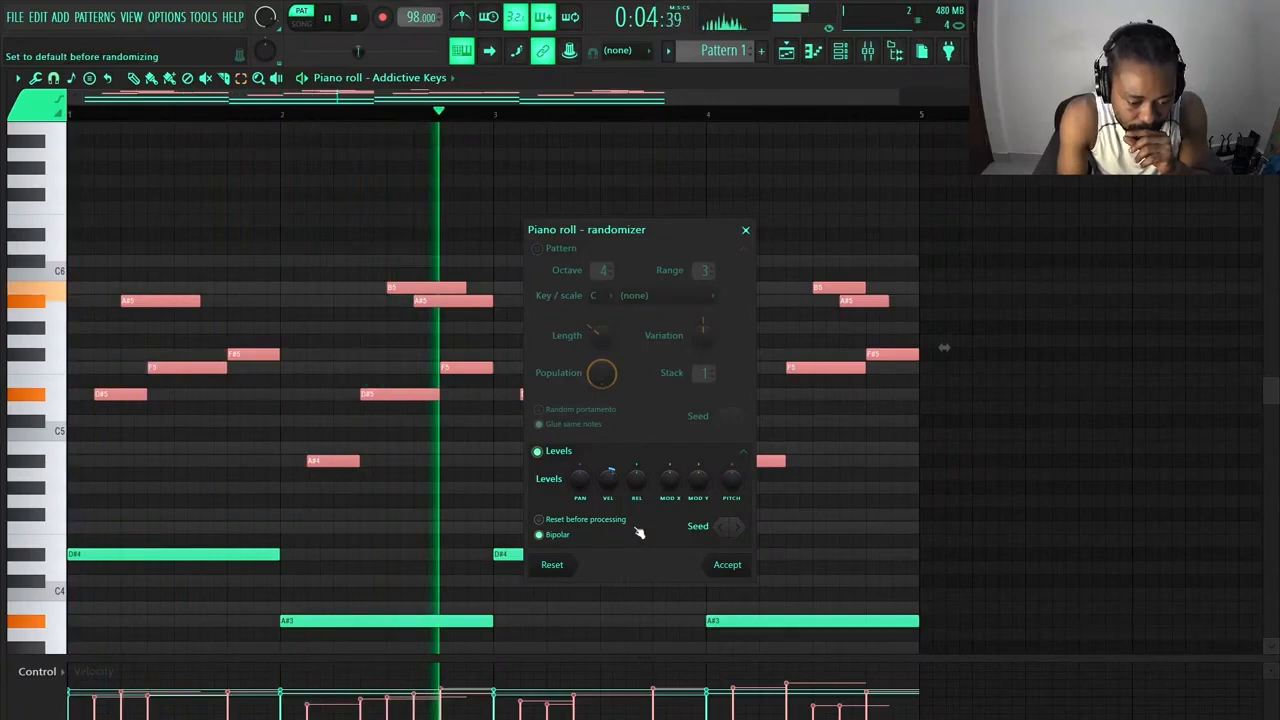
click(716, 565)
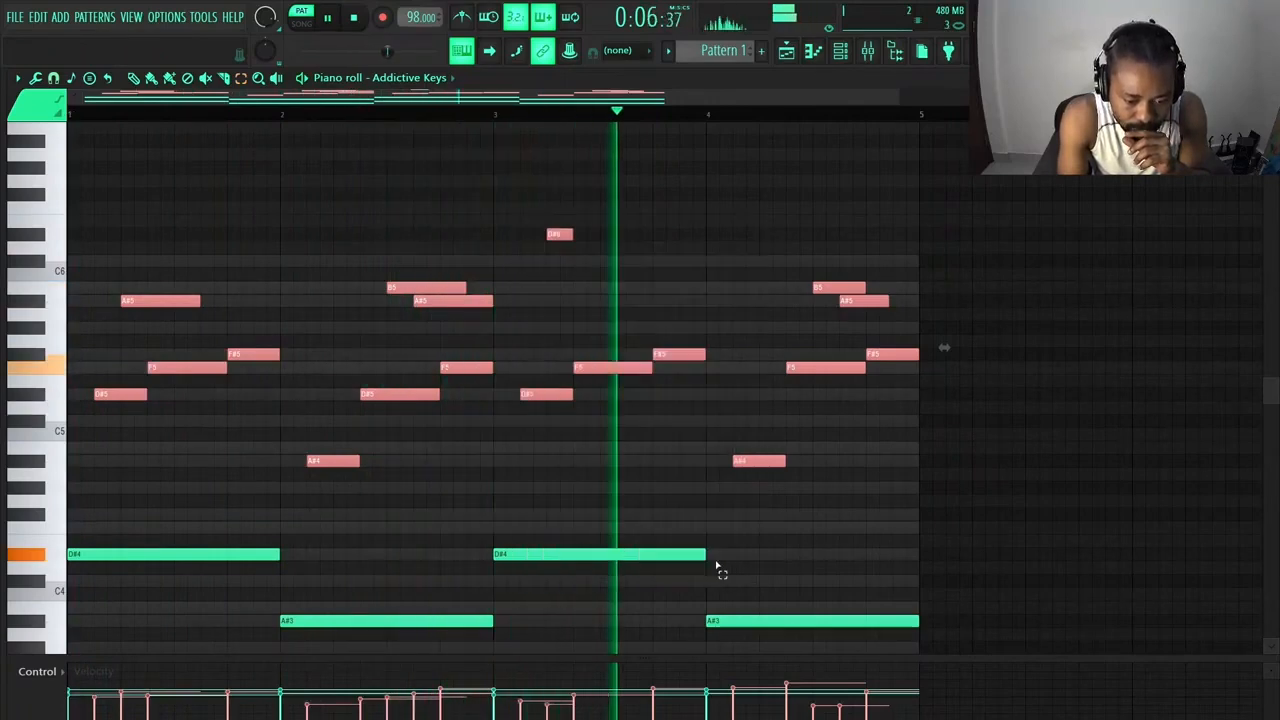
key(space)
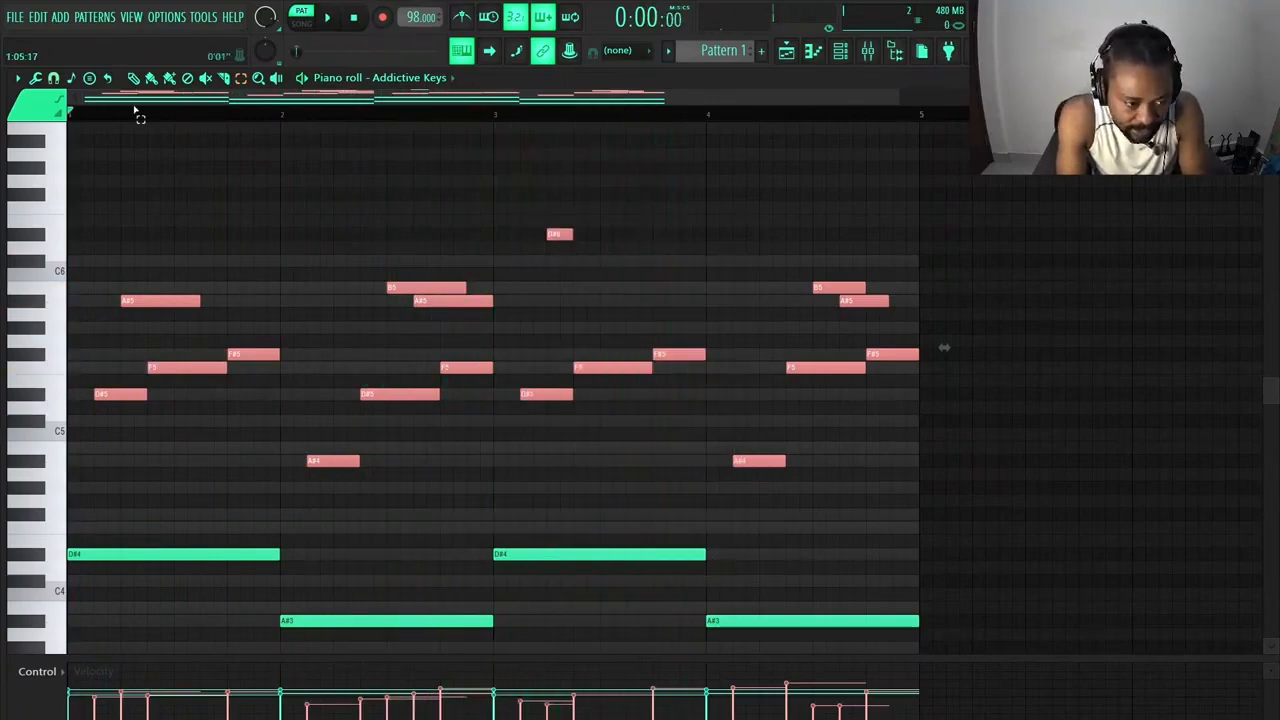
key(ctrl+d)
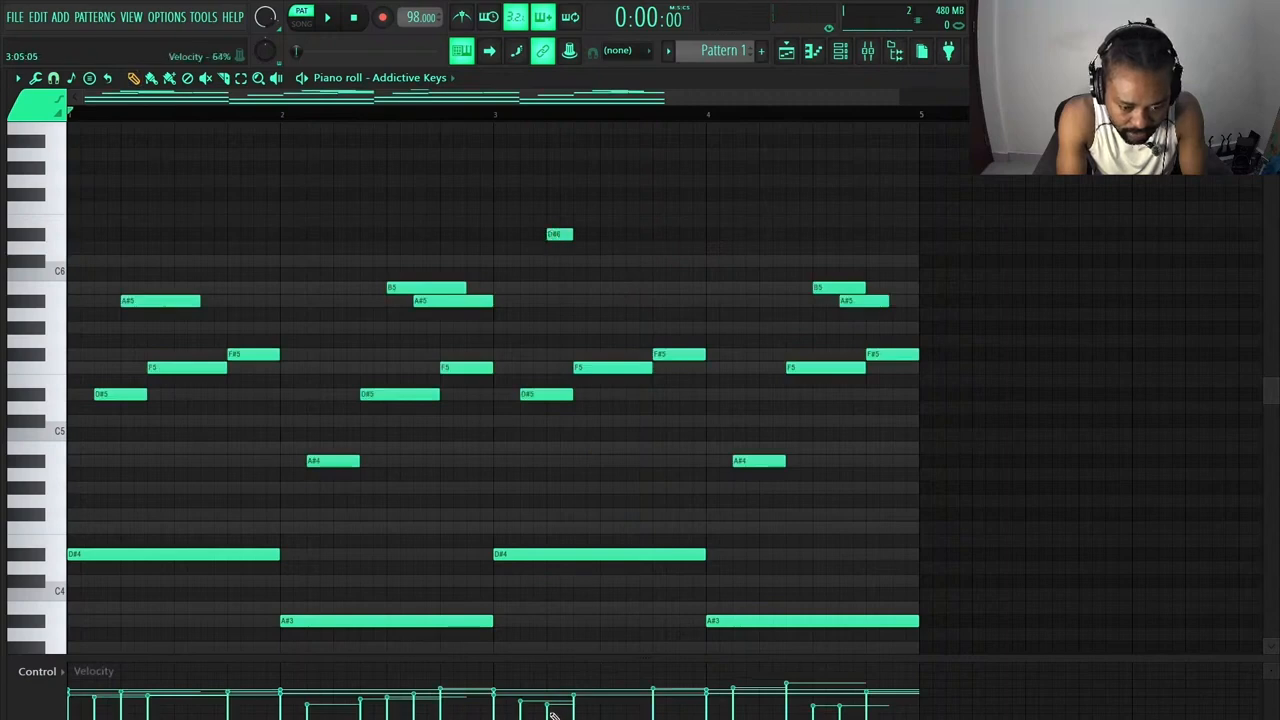
Adjust the Xpand!2 channel's volume down during playback to blend it with the Addictive Keys melody
mouse_move(330, 336)
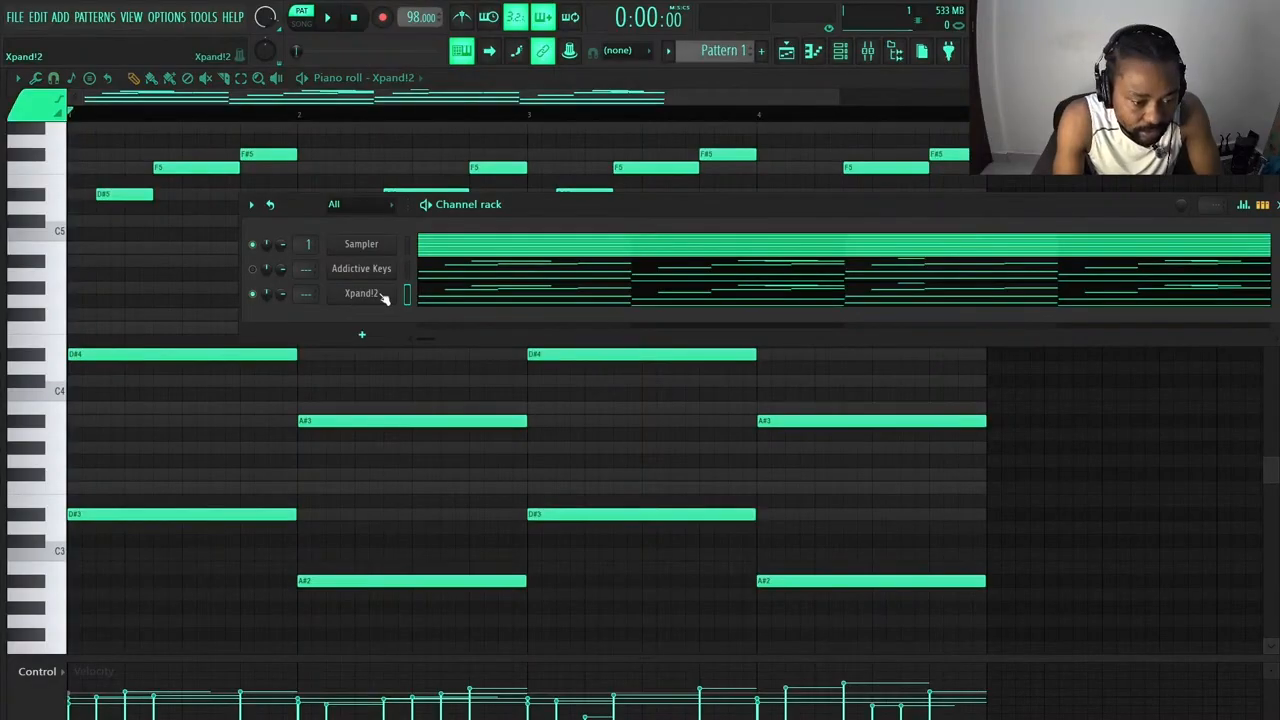
click(362, 293)
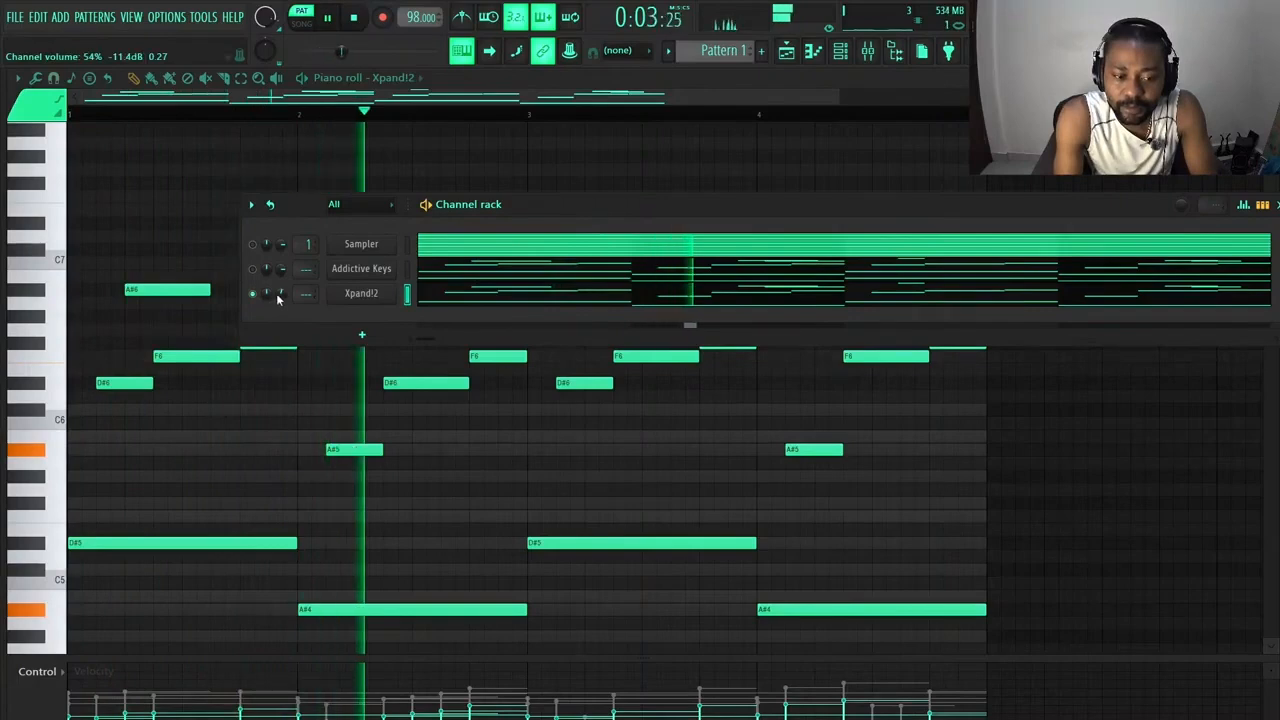
scroll(281, 293, up, 2)
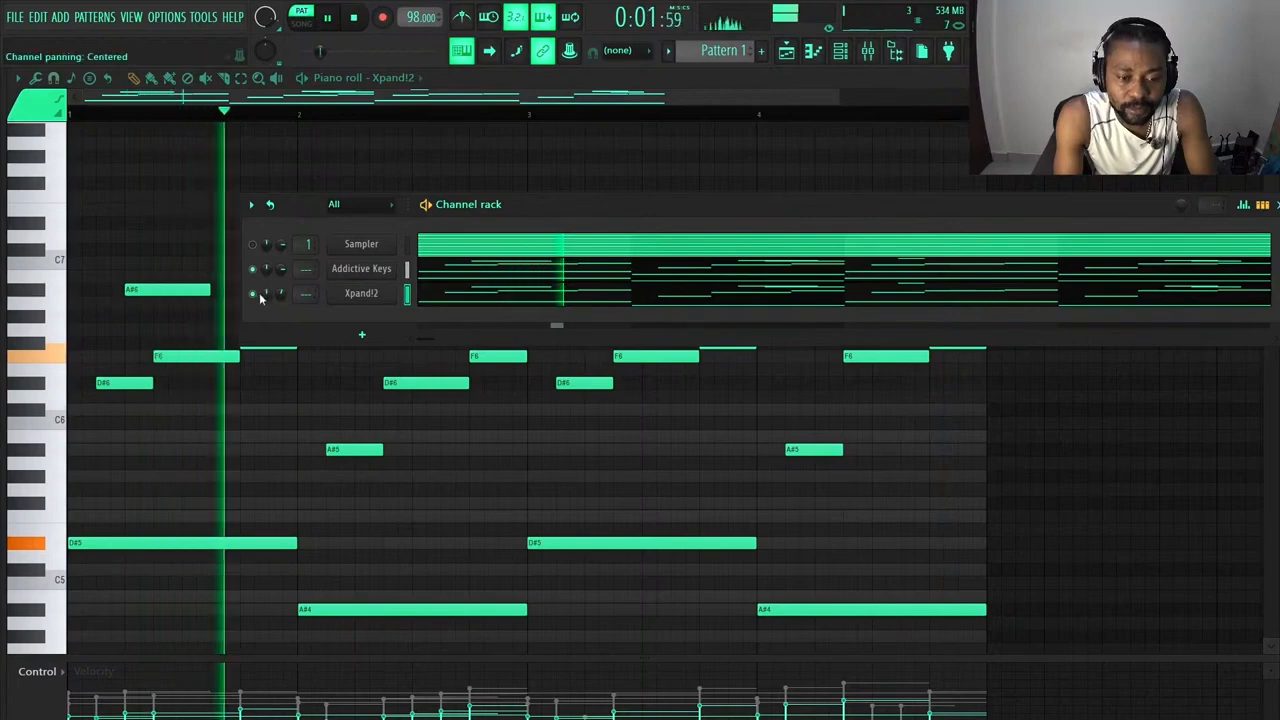
scroll(282, 297, down, 3)
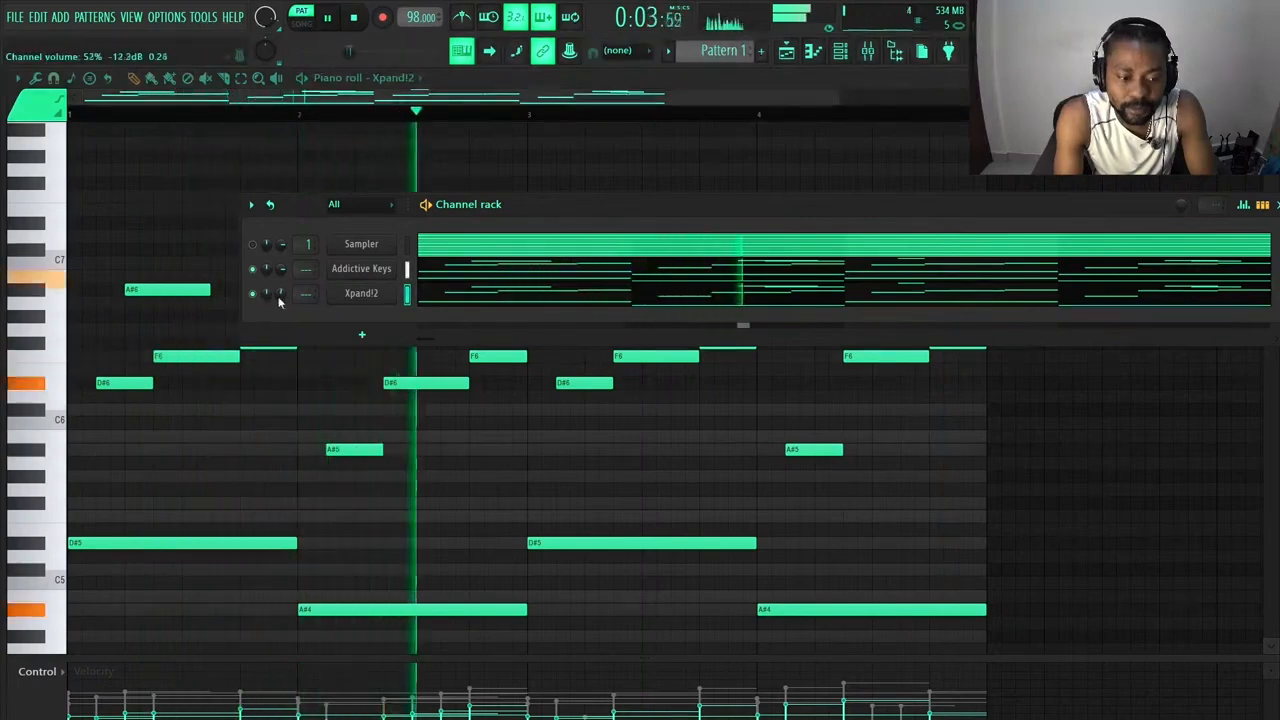
drag(283, 296, 283, 336)
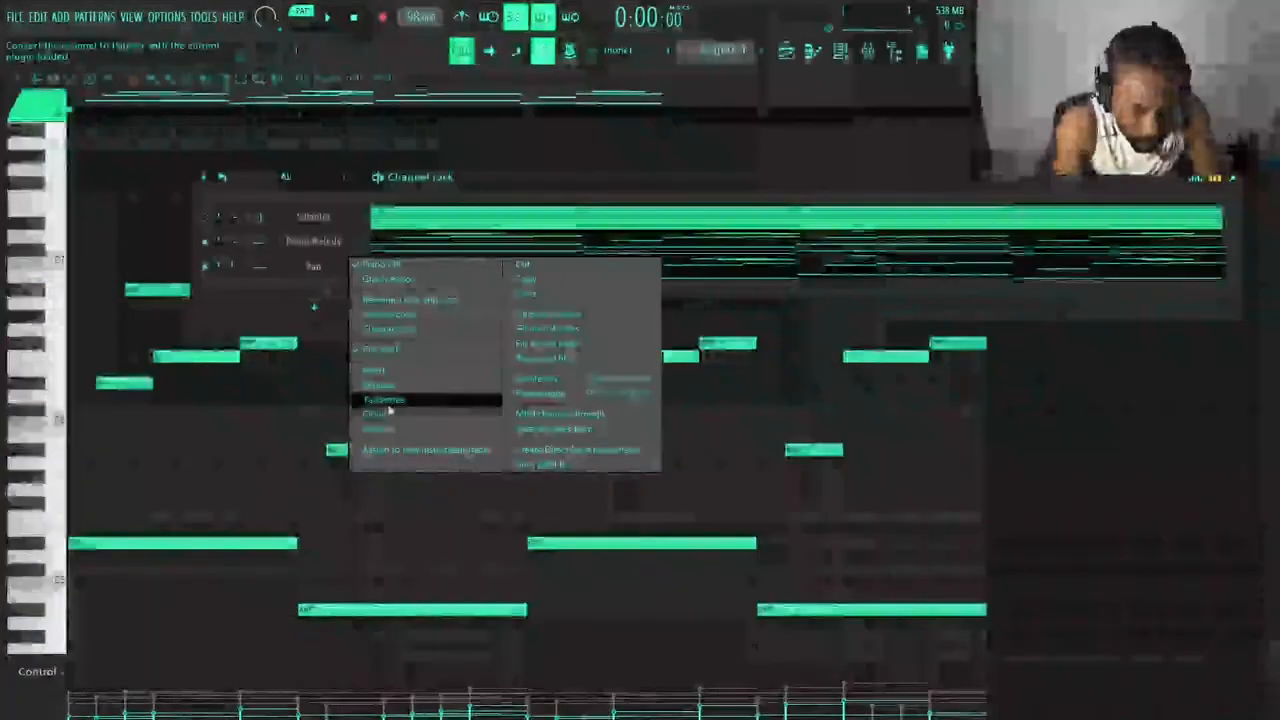
Clone the Pad channel and load a bass preset in the clone's first Xpand!2 slot
key(space)
right_click(361, 293)
click(398, 415)
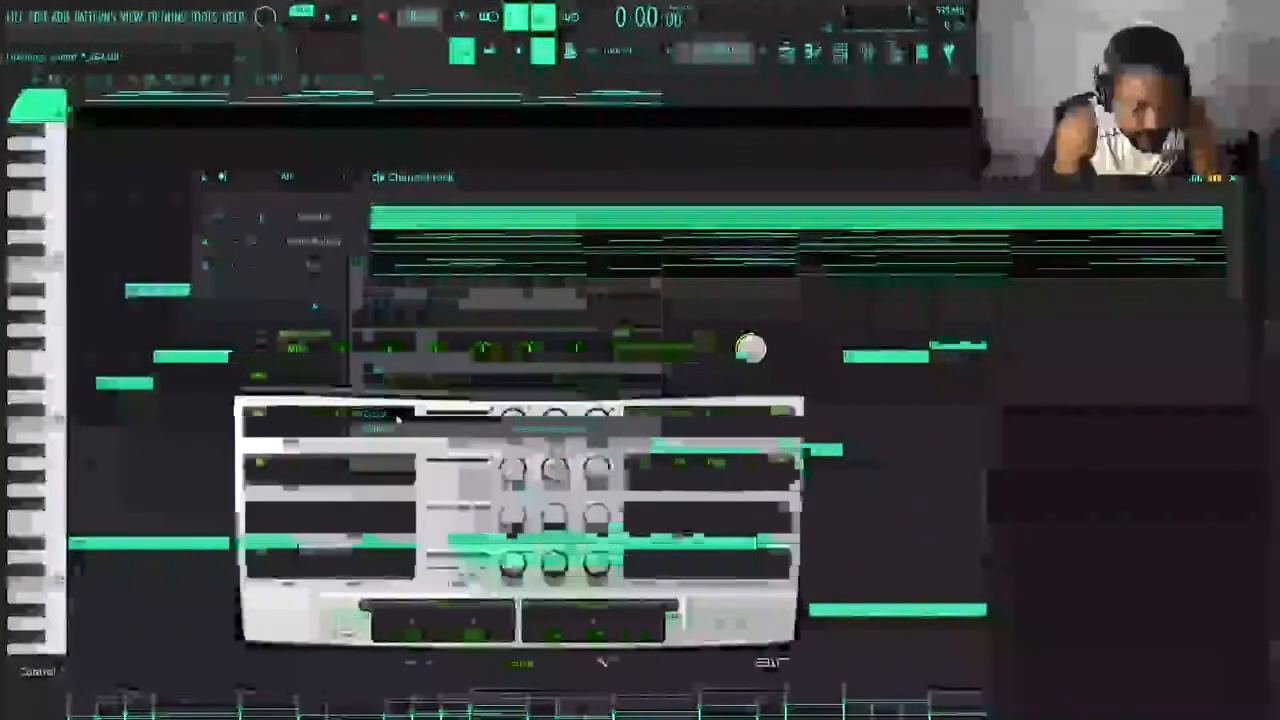
mouse_move(343, 640)
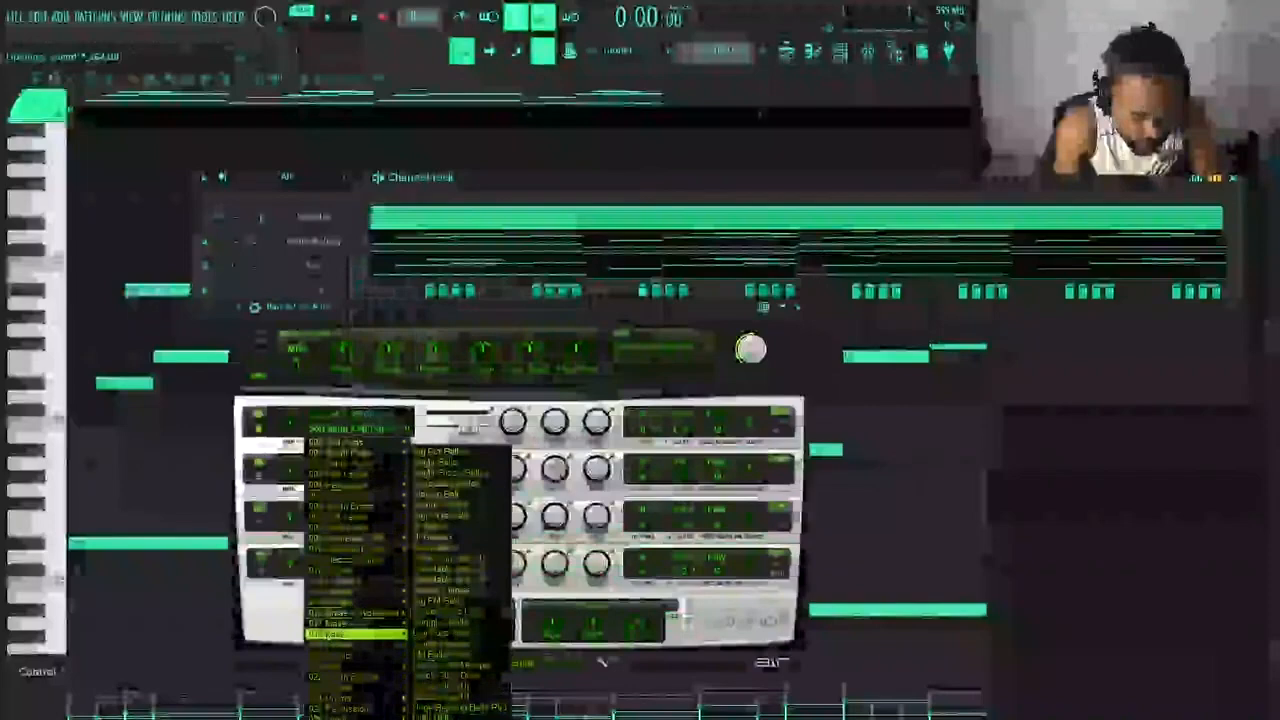
click(455, 640)
click(797, 307)
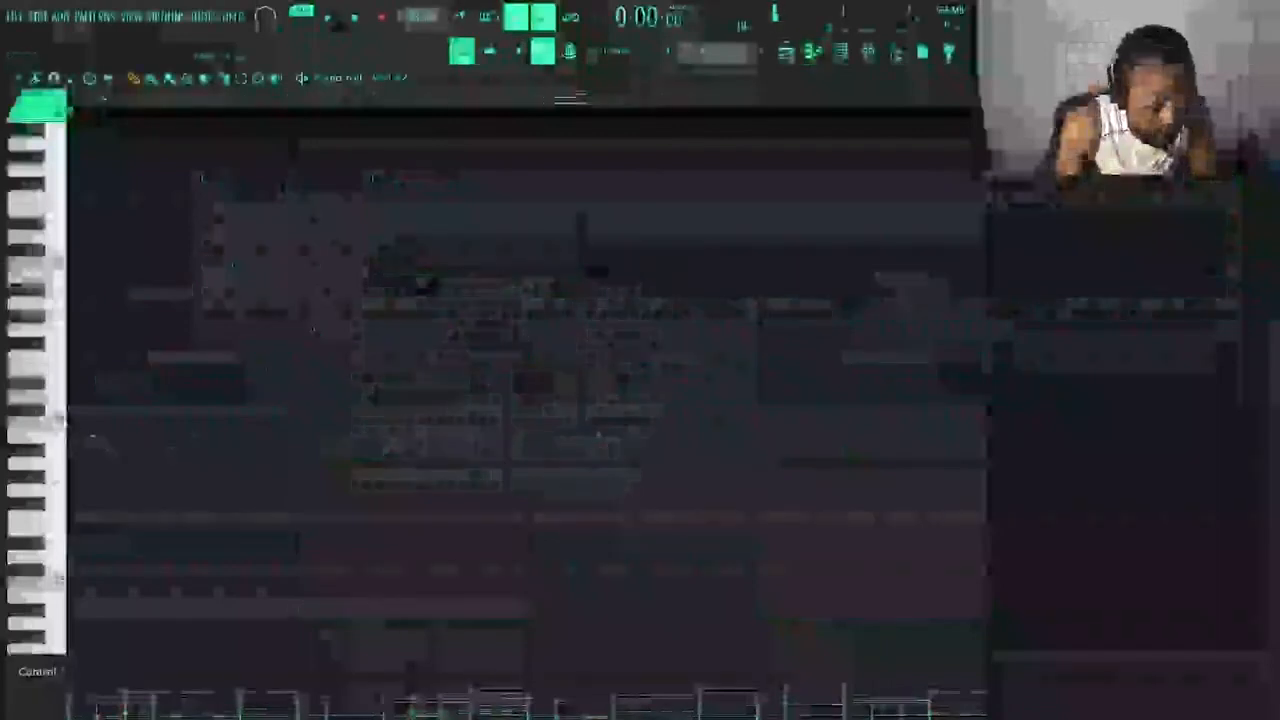
Add a D#5 note at the start of bar 1 in Pad #2, shorten it to two steps, and play it
click(72, 545)
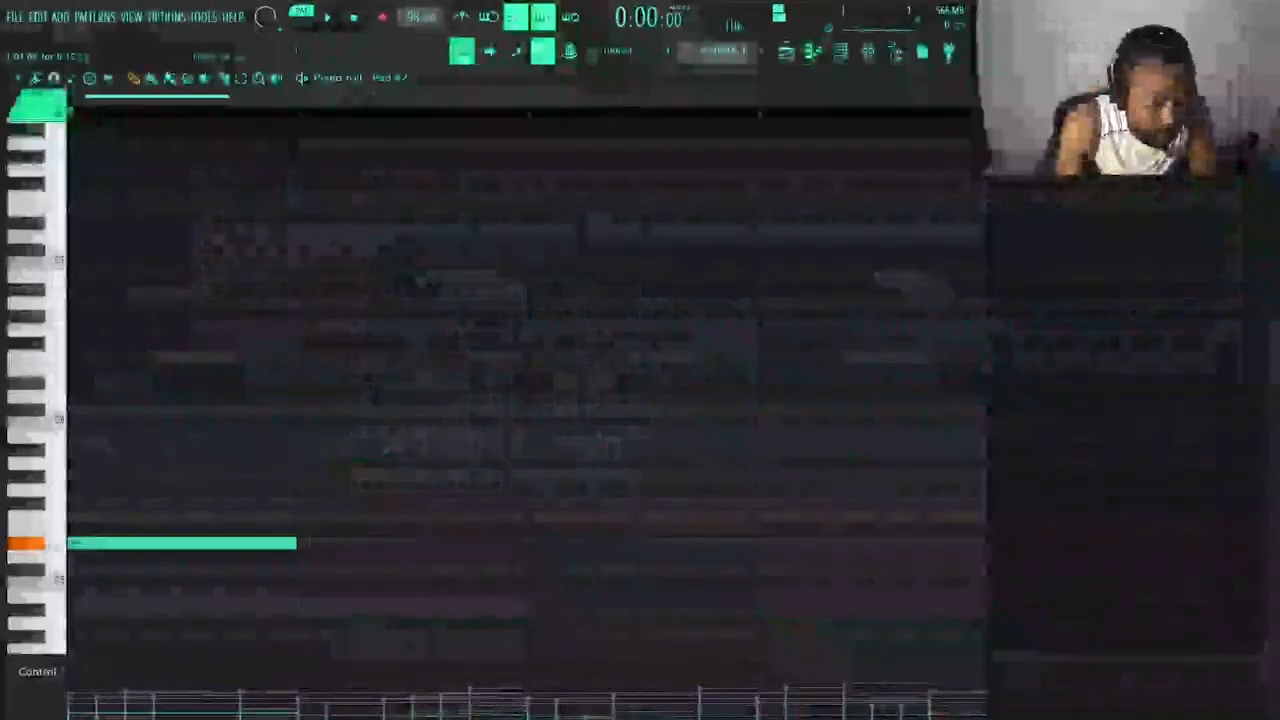
drag(296, 543, 212, 546)
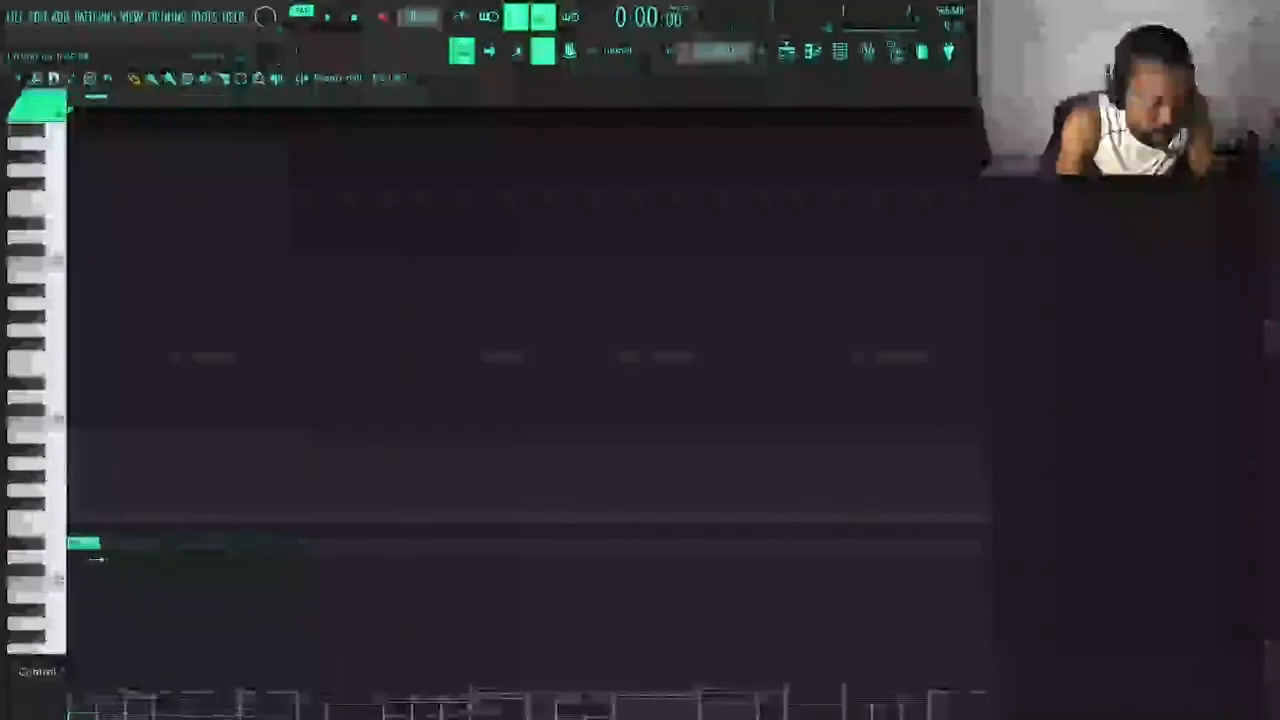
key(space)
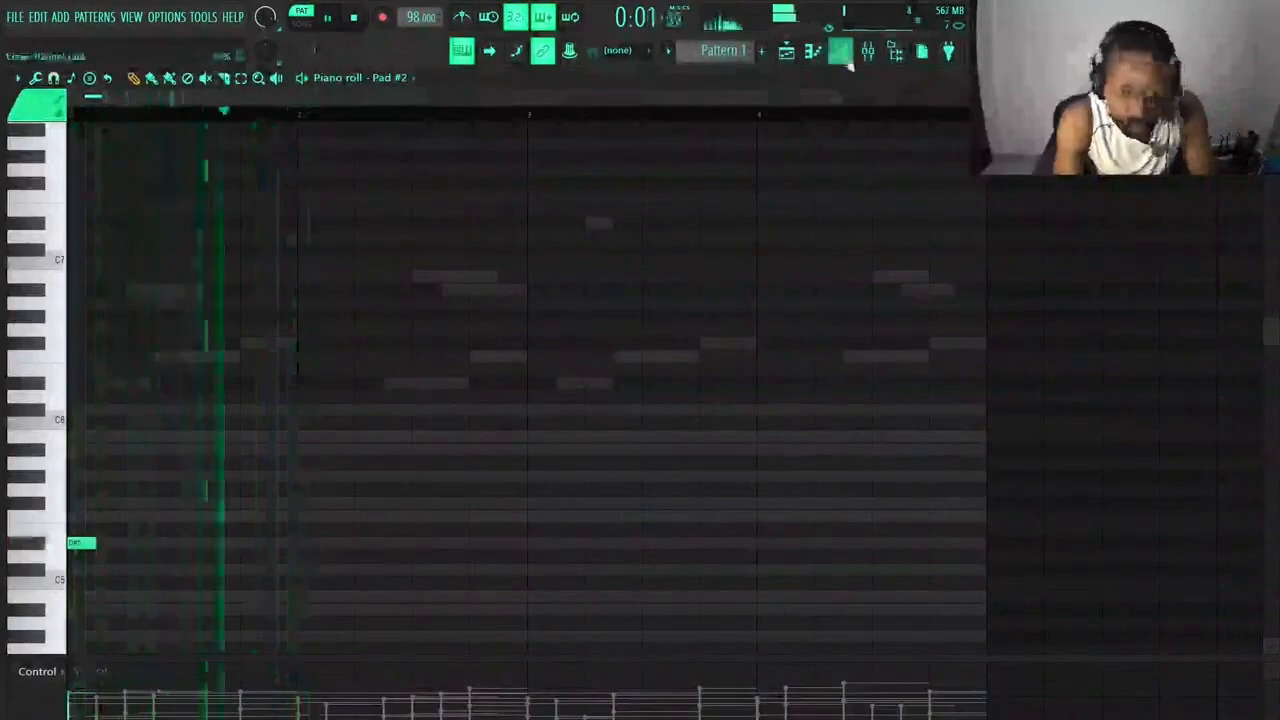
right_click(237, 299)
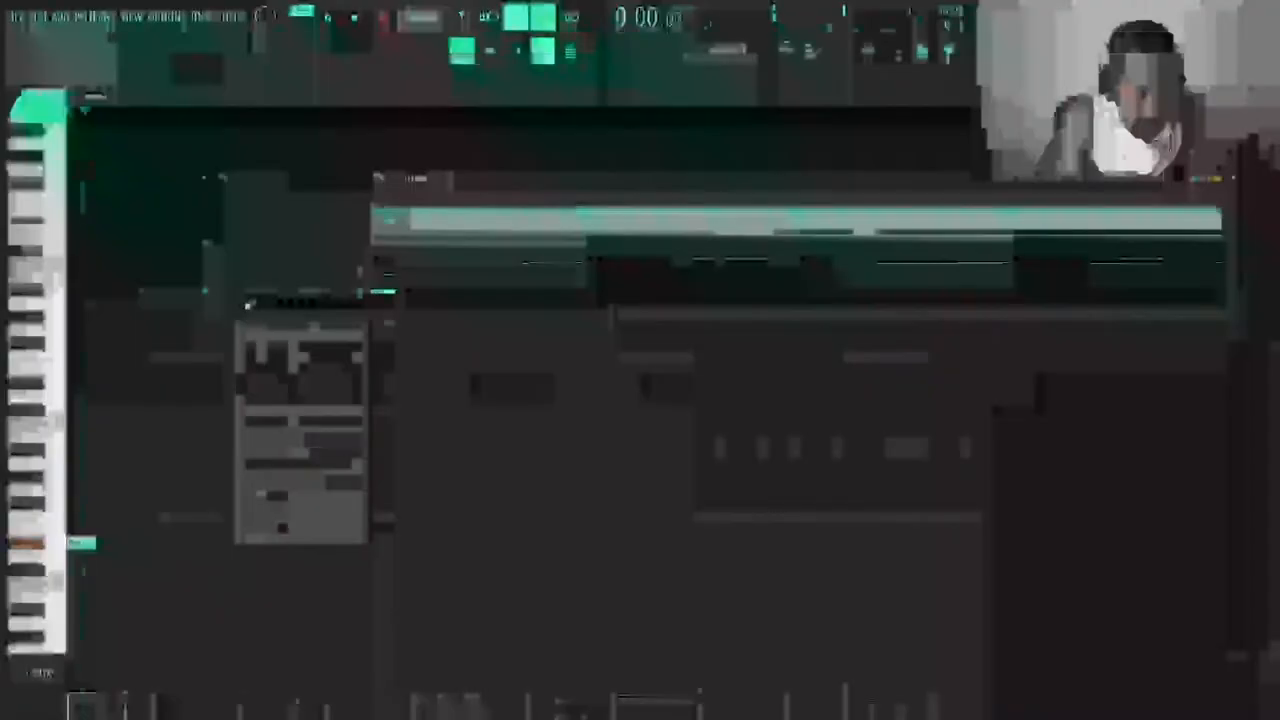
click(414, 288)
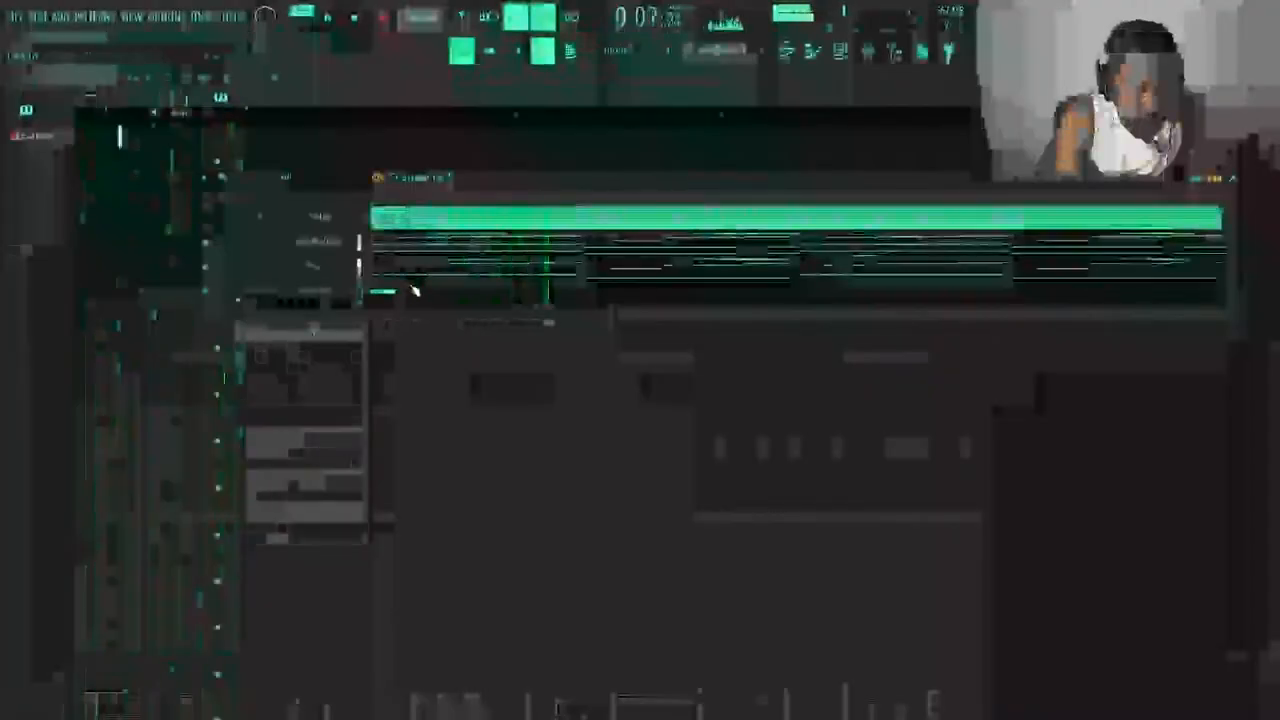
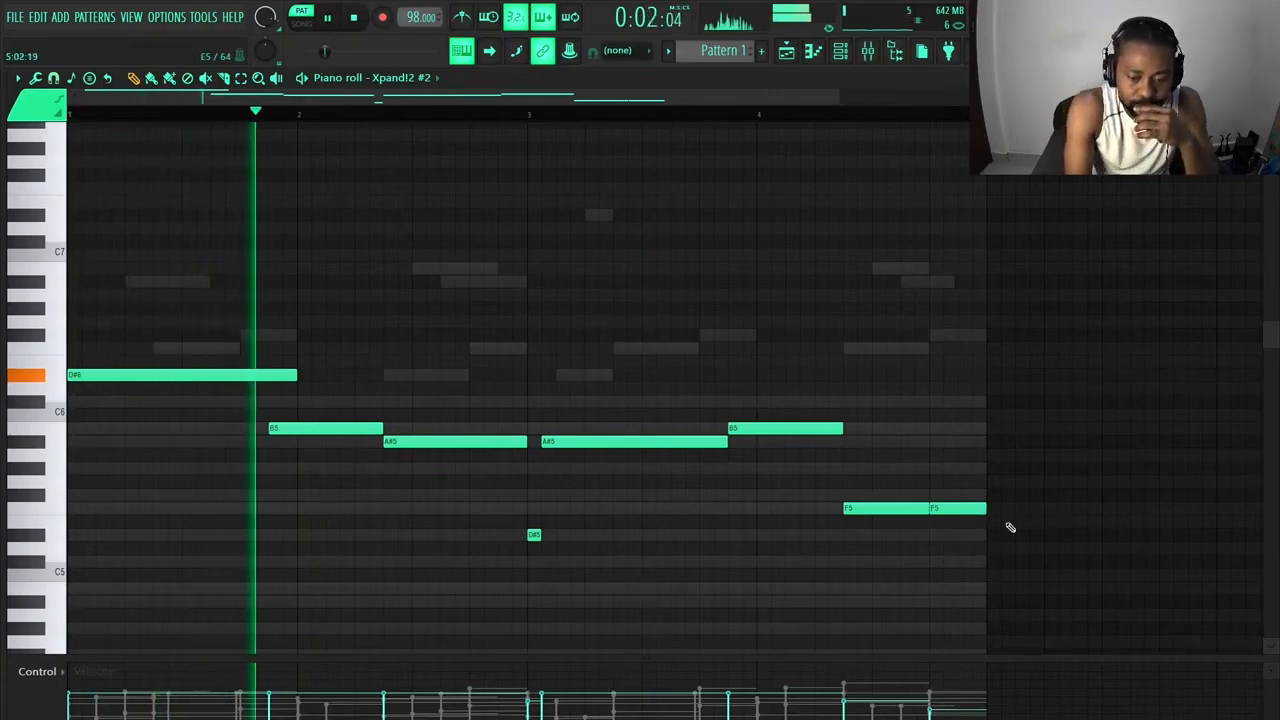
Lower the final F5 note of bar 4 to D#5 in the Xpand!2 #2 line and play the pattern
drag(958, 509, 960, 534)
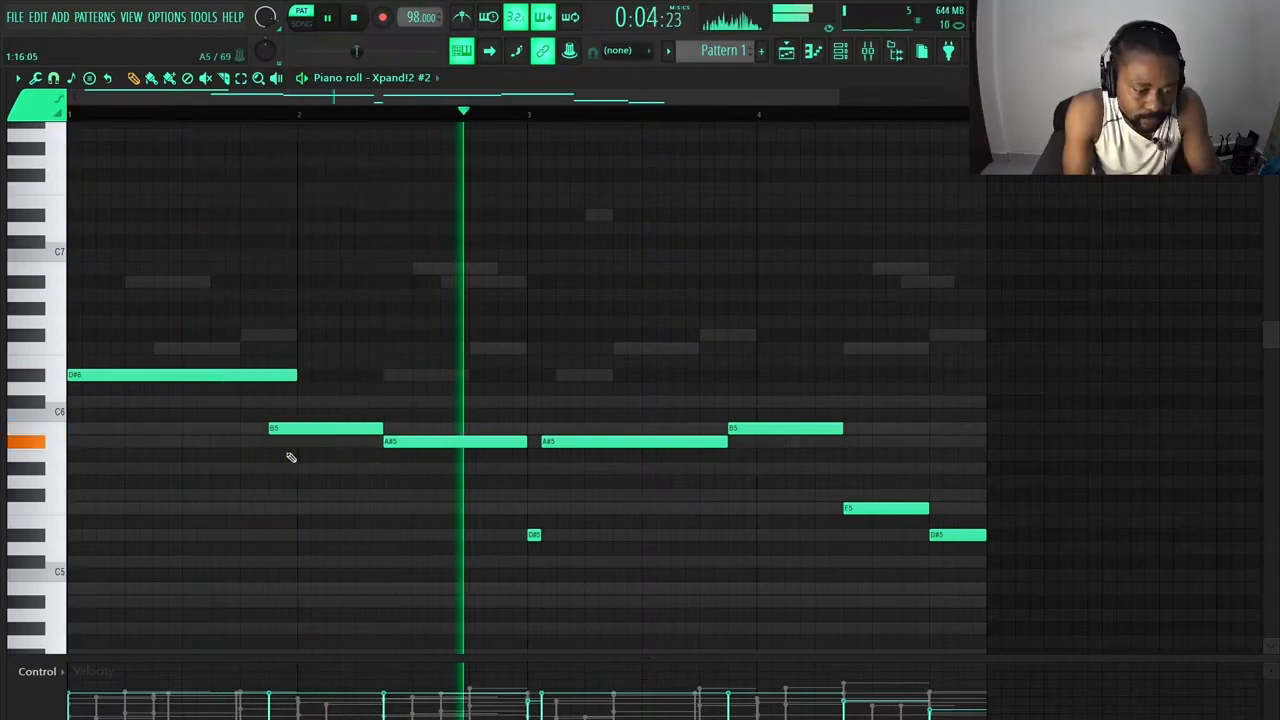
key(space)
key(space)
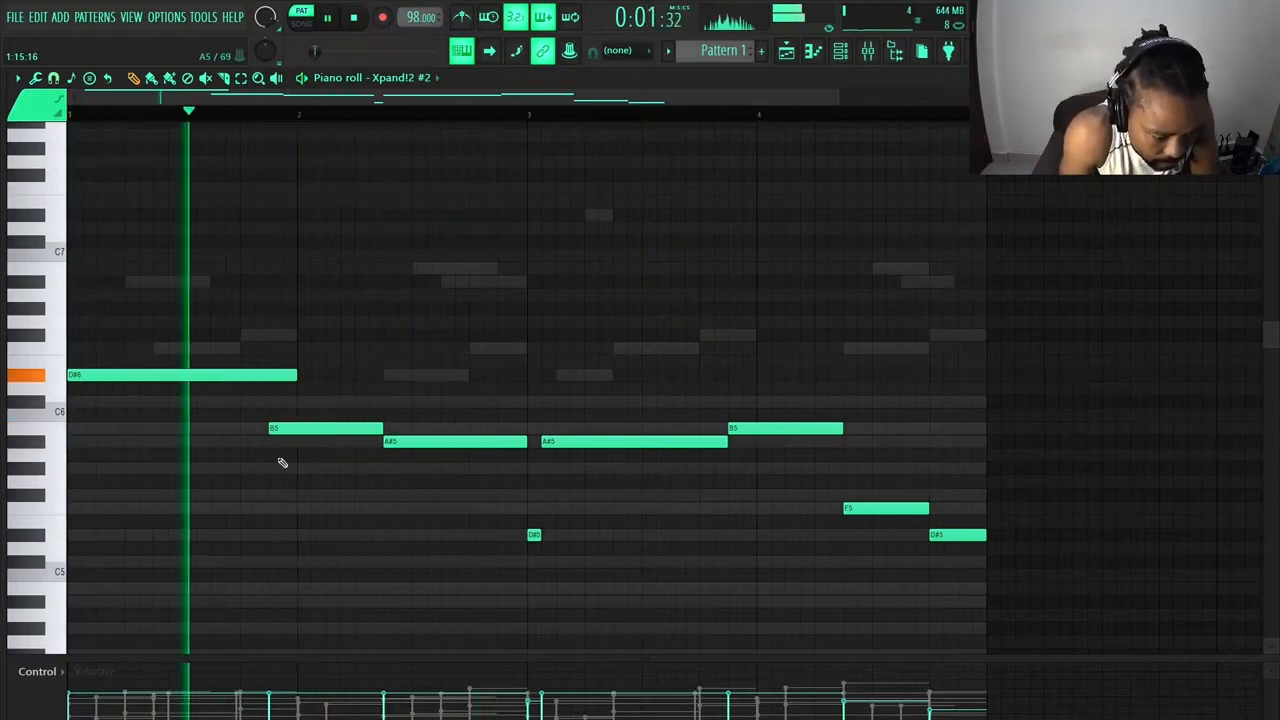
key(space)
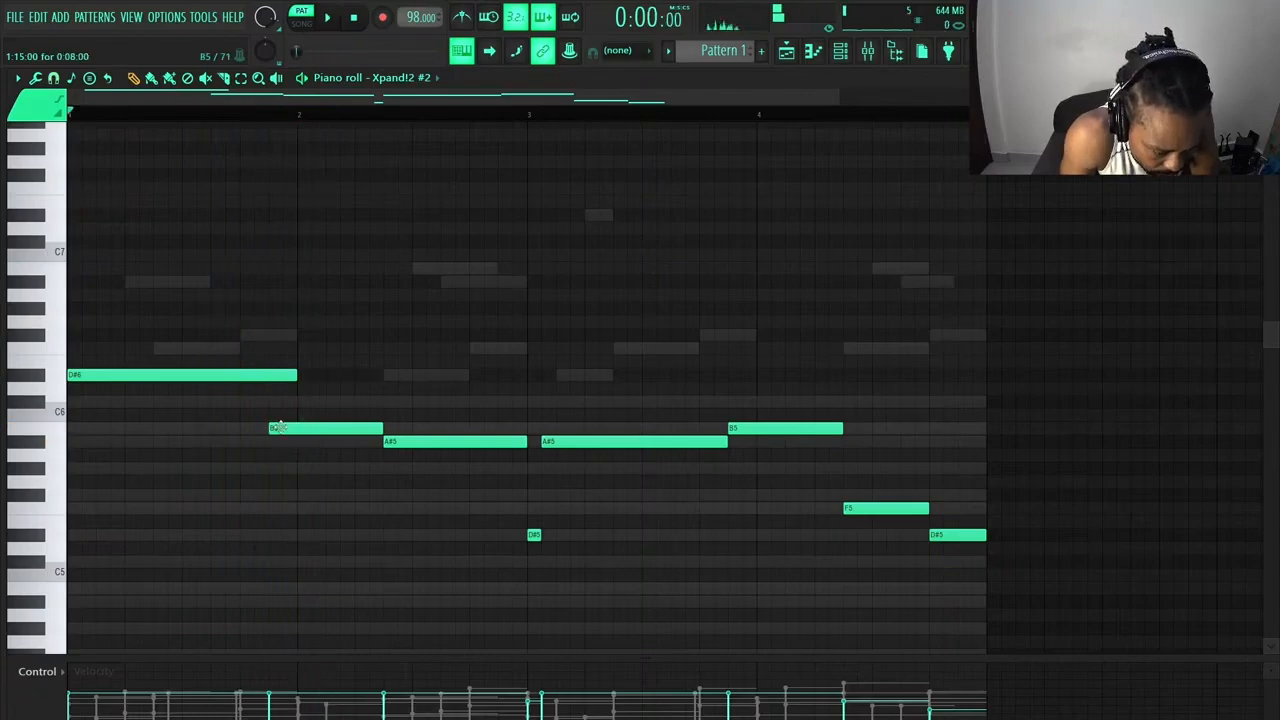
Add a note near the end of bar 1, make it a one-step G#5 at 1:14, and play it
key(space)
click(262, 401)
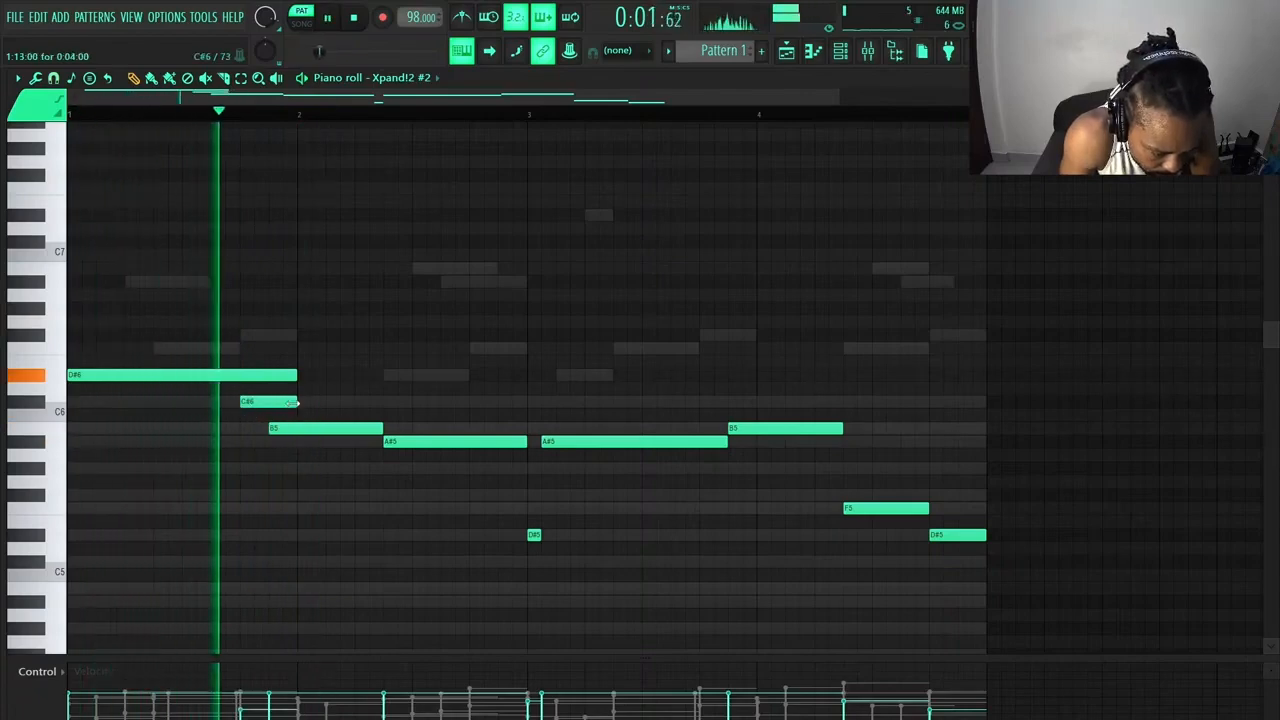
drag(290, 402, 265, 473)
key(space)
key(space)
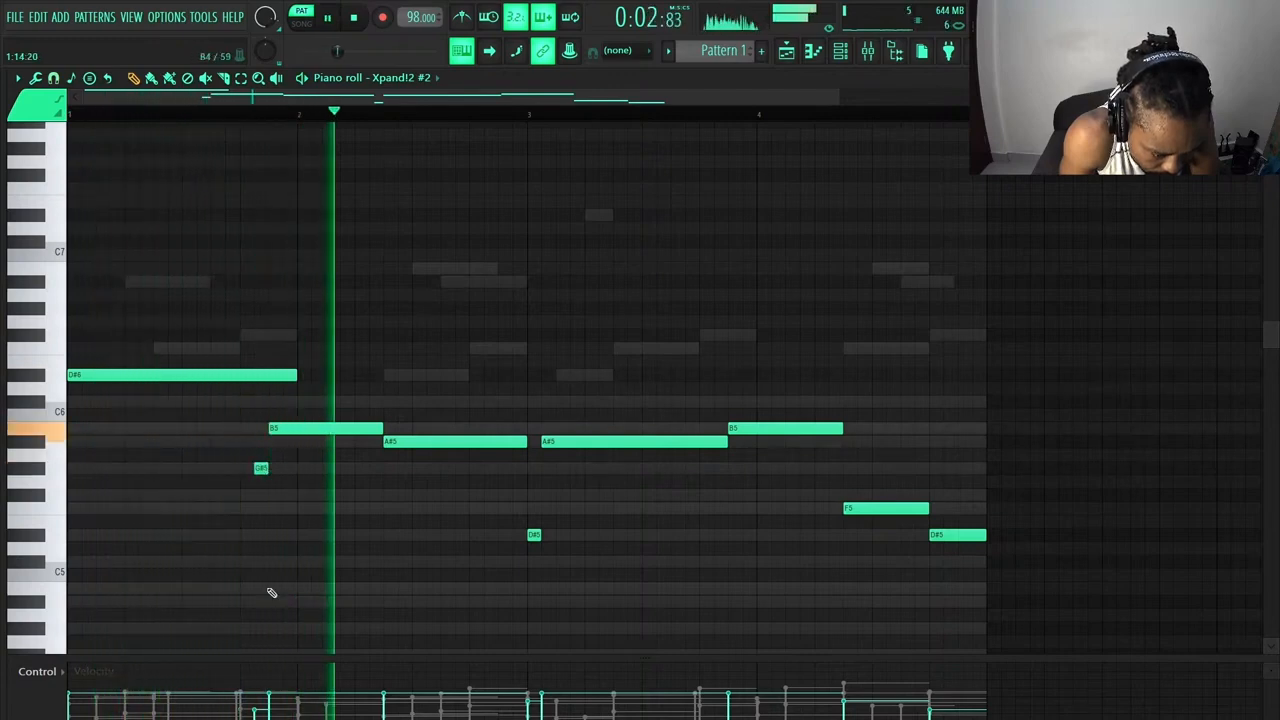
Shorten the opening D#6 note to end at 1:14, where the one-step G#5 begins, and play the pattern
key(space)
key(space)
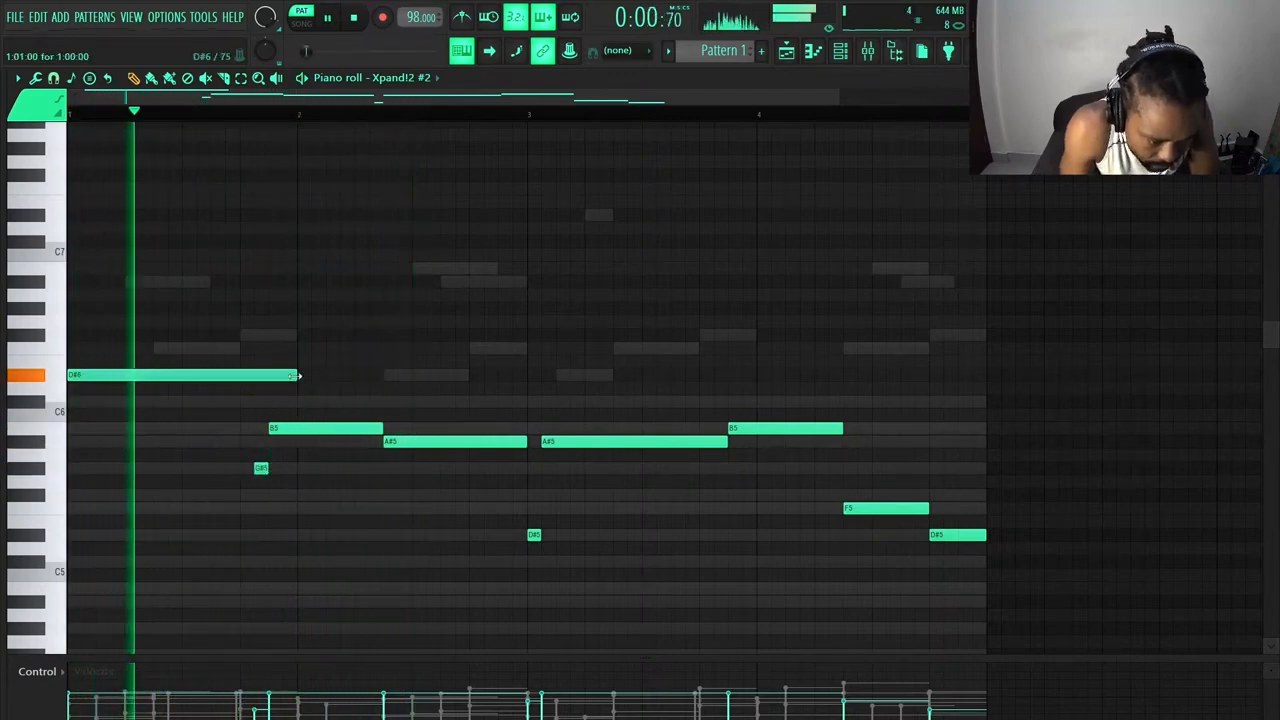
drag(296, 380, 260, 395)
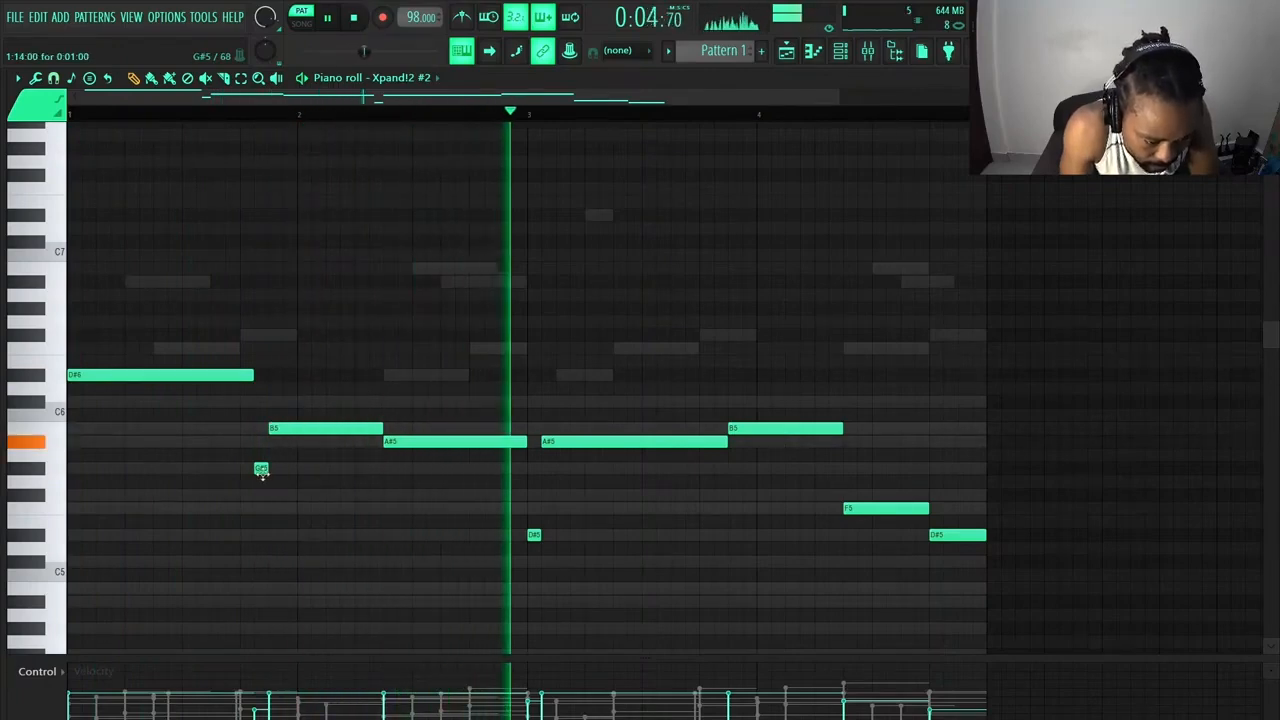
key(space)
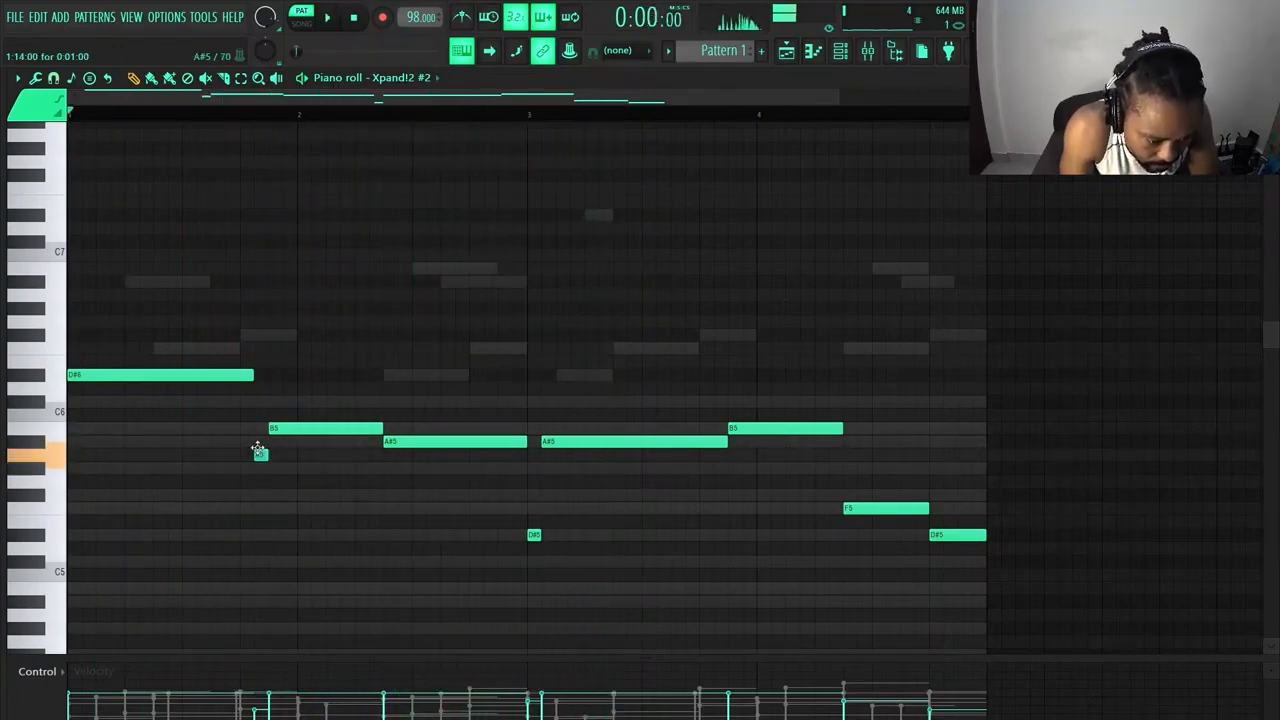
Raise the one-step note at 1:14 to A#5, play it, and swap its pitch with the B5 note at 1:15
drag(258, 450, 258, 439)
key(space)
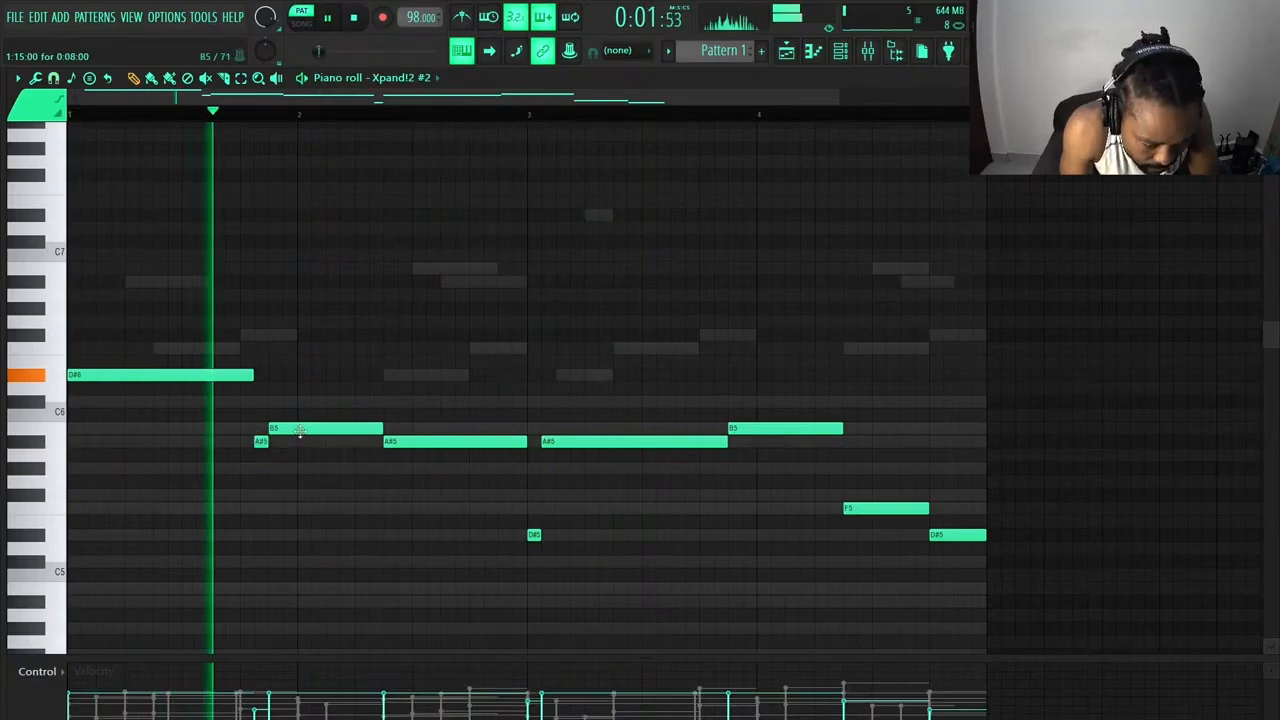
key(space)
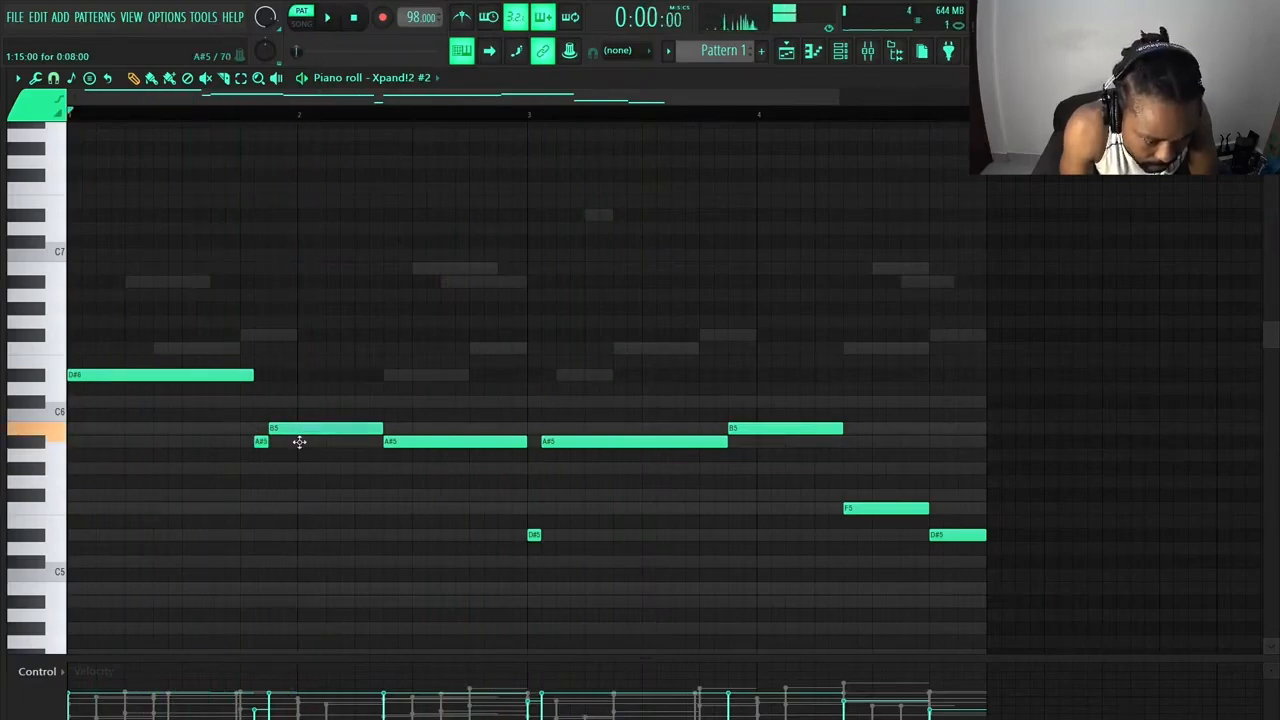
drag(299, 442, 281, 442)
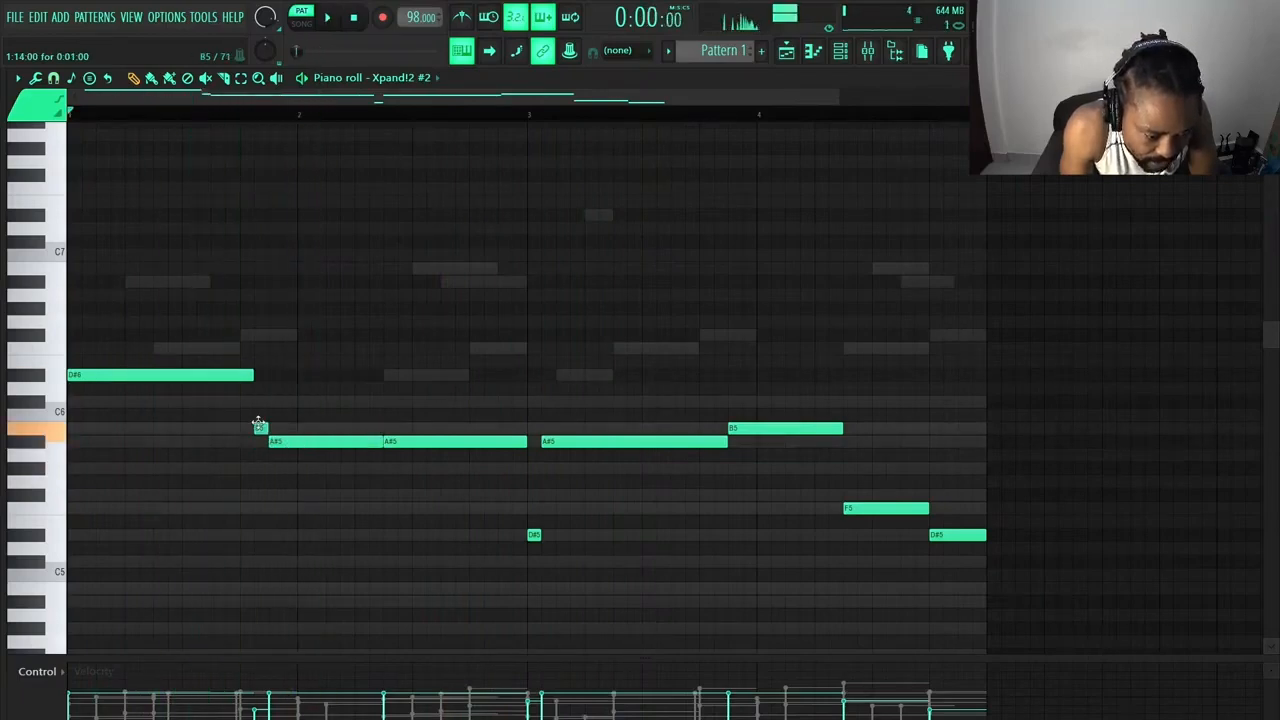
Play the pattern, put the one-step note at 1:14 on A#5 and the note at 1:15 on B5, and replay it
key(space)
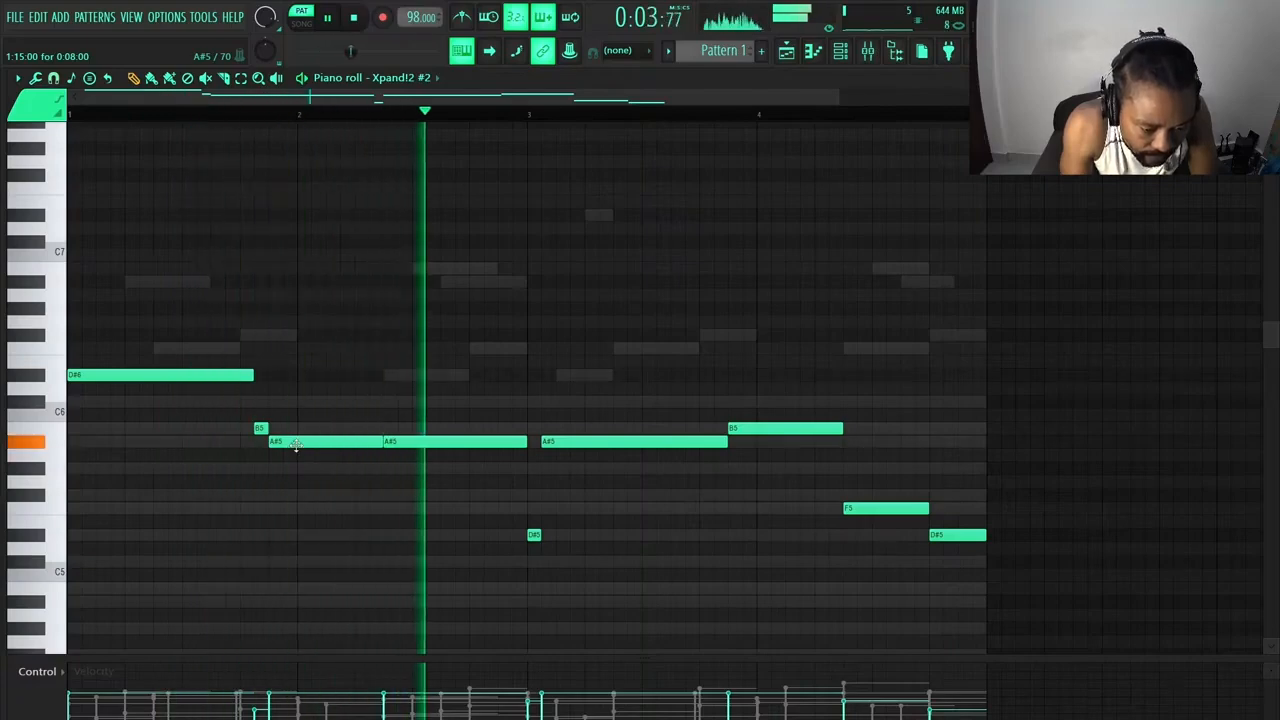
key(space)
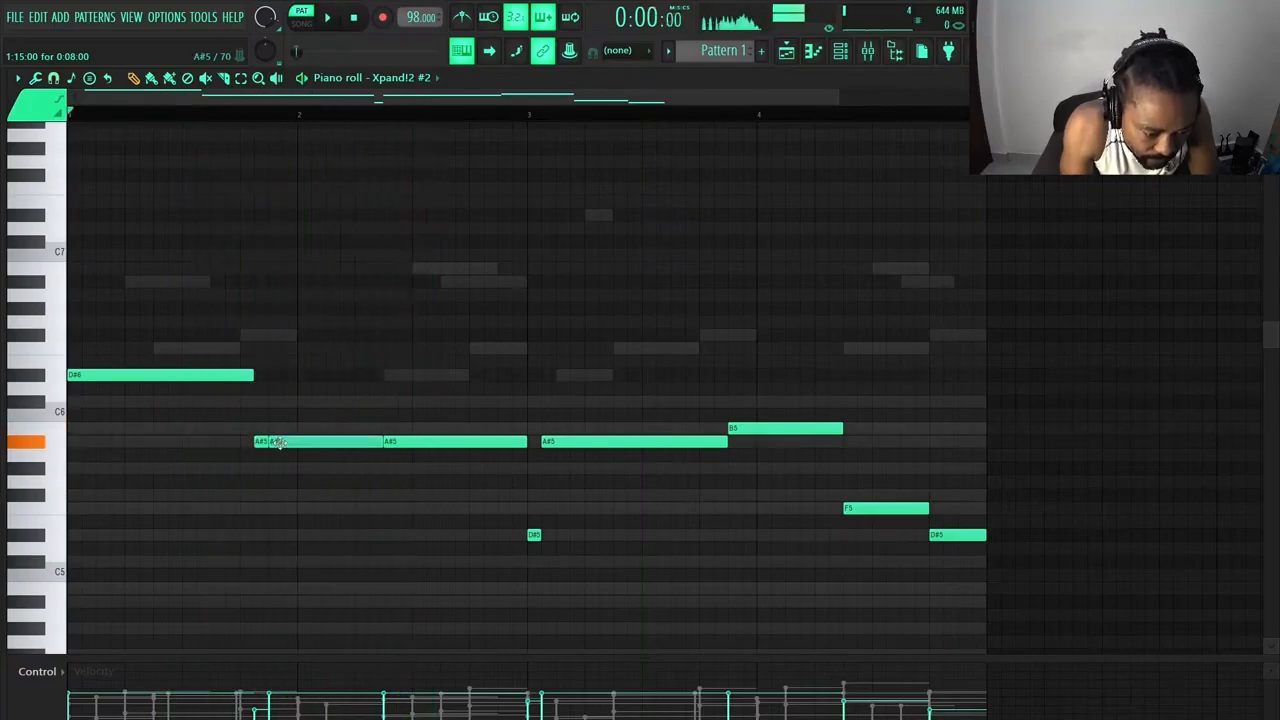
drag(278, 443, 278, 429)
key(space)
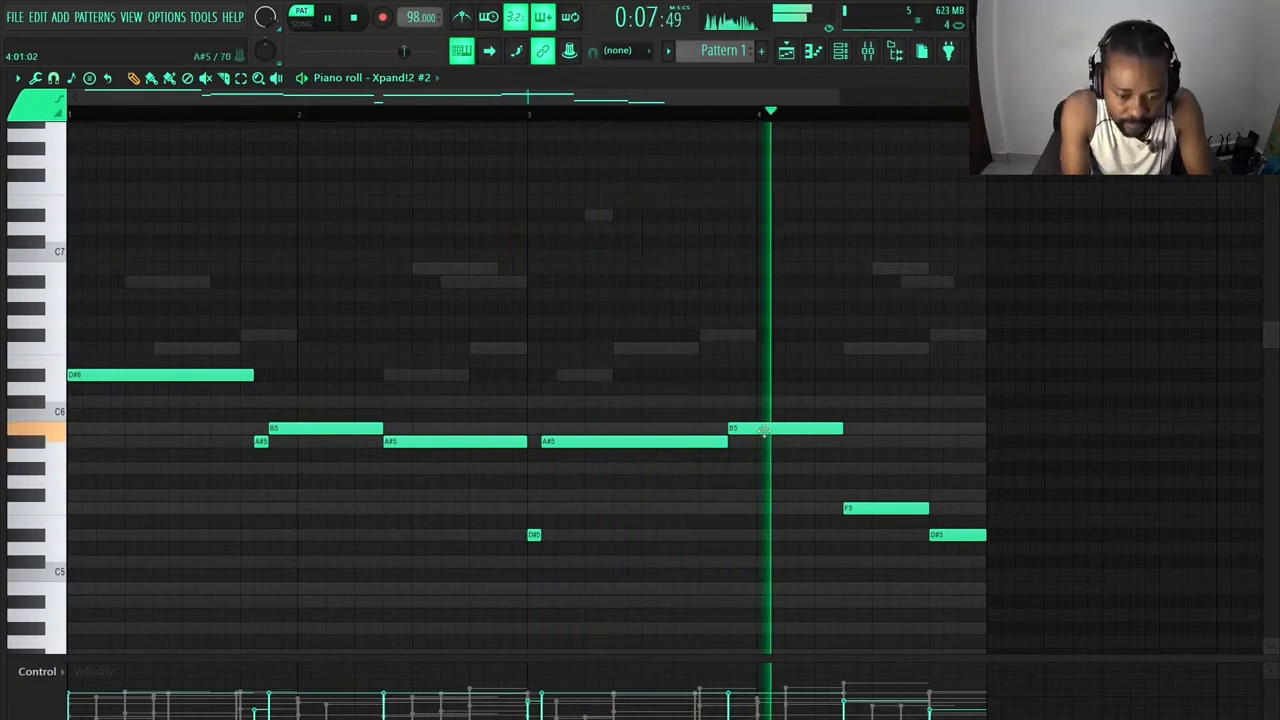
Solo the Xpand!2 #2 channel in the channel rack and play the pattern briefly
click(840, 50)
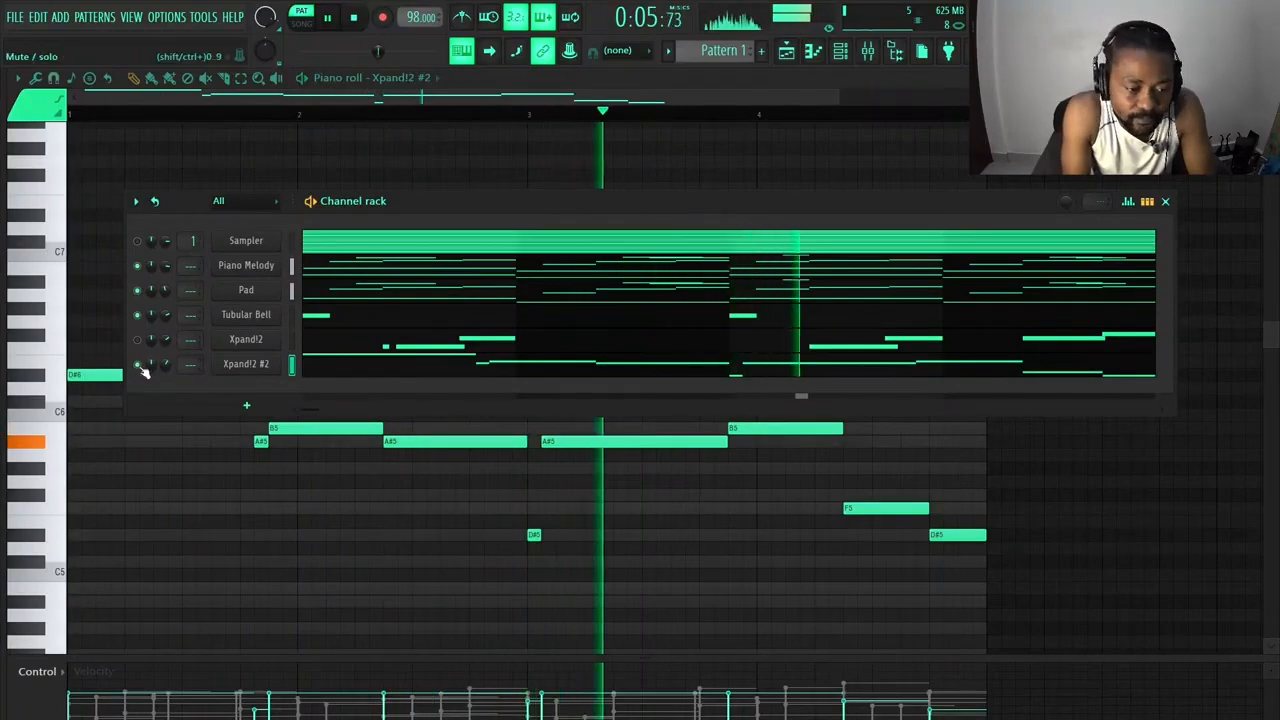
key(space)
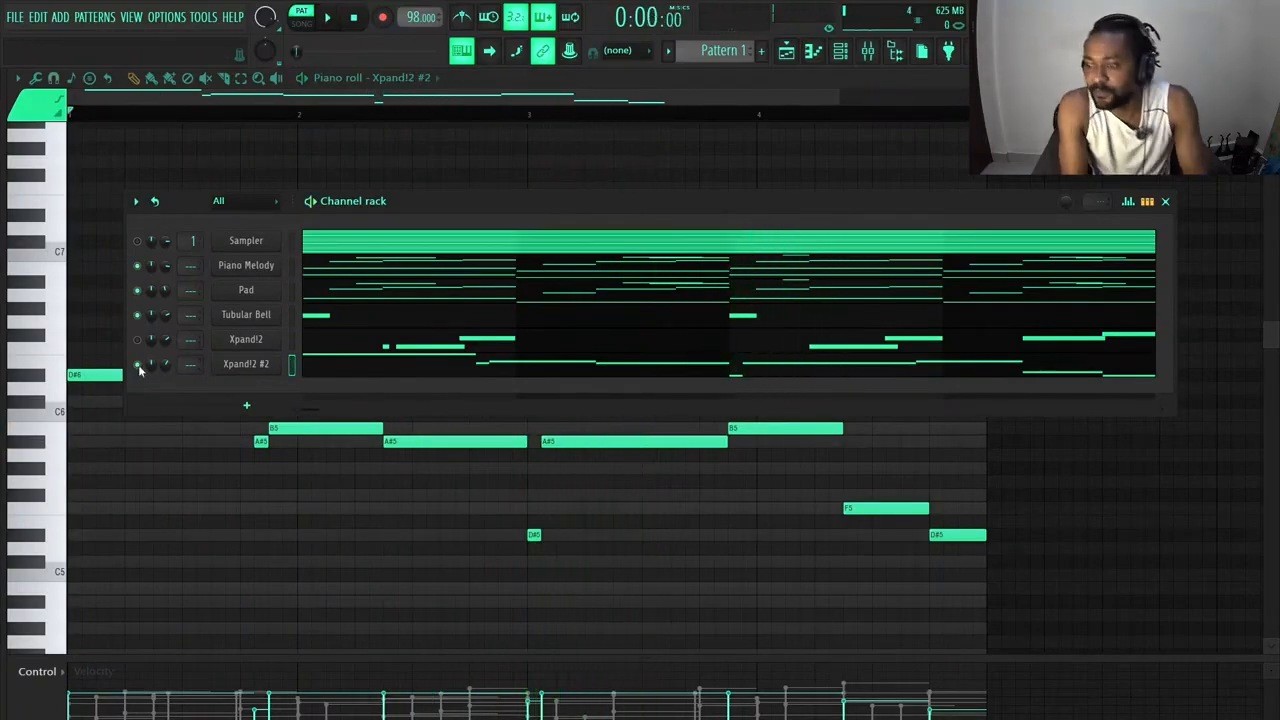
right_click(139, 370)
click(160, 376)
key(space)
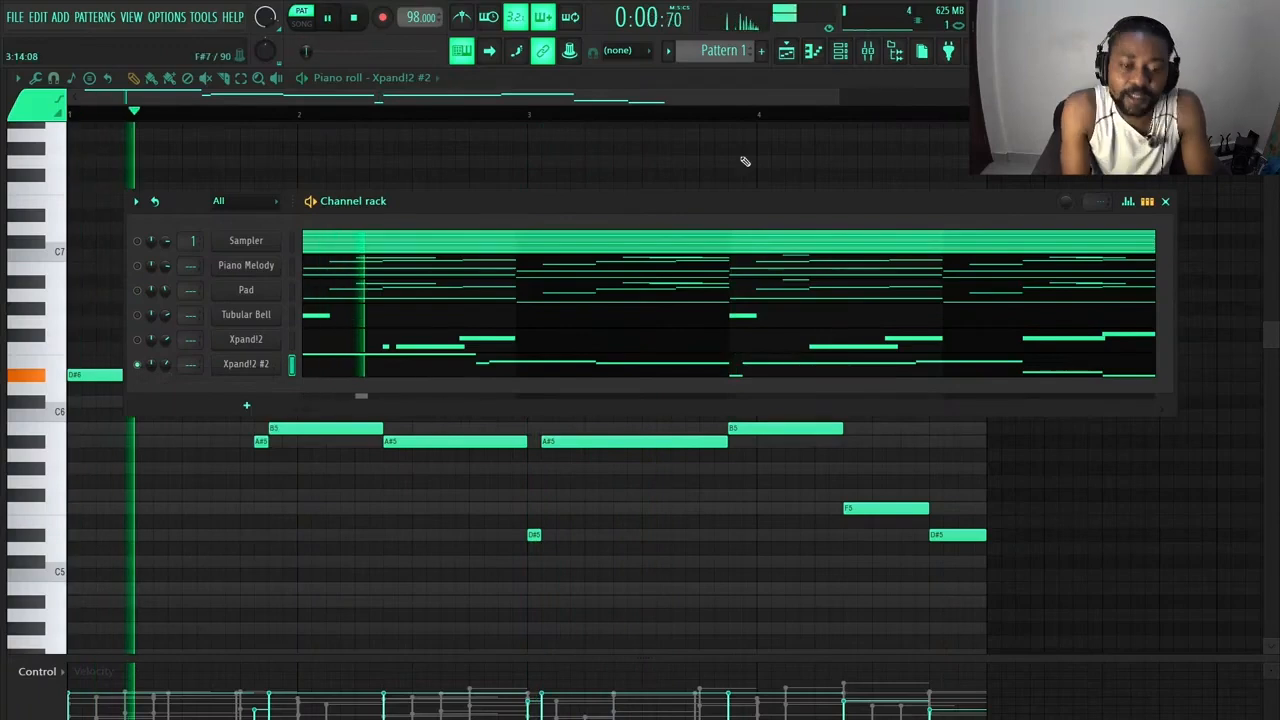
key(space)
Route the Xpand!2 #2 channel to mixer Insert 13
click(870, 55)
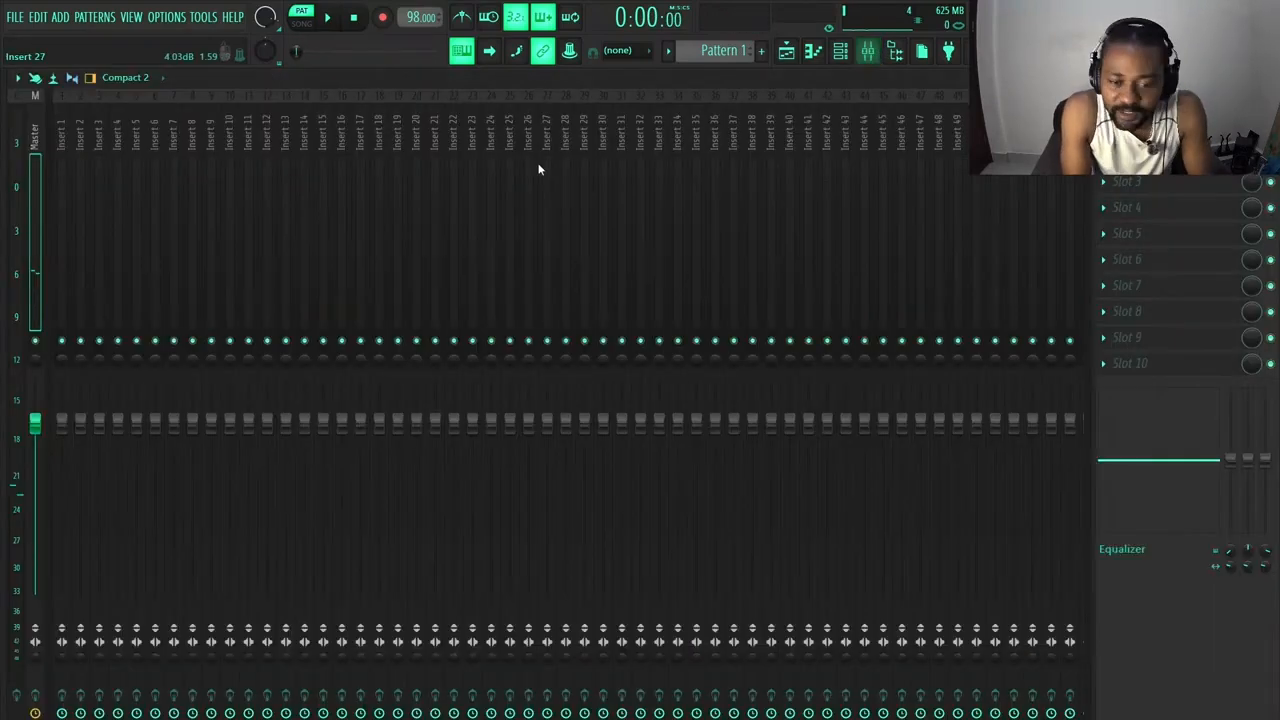
click(291, 142)
click(840, 53)
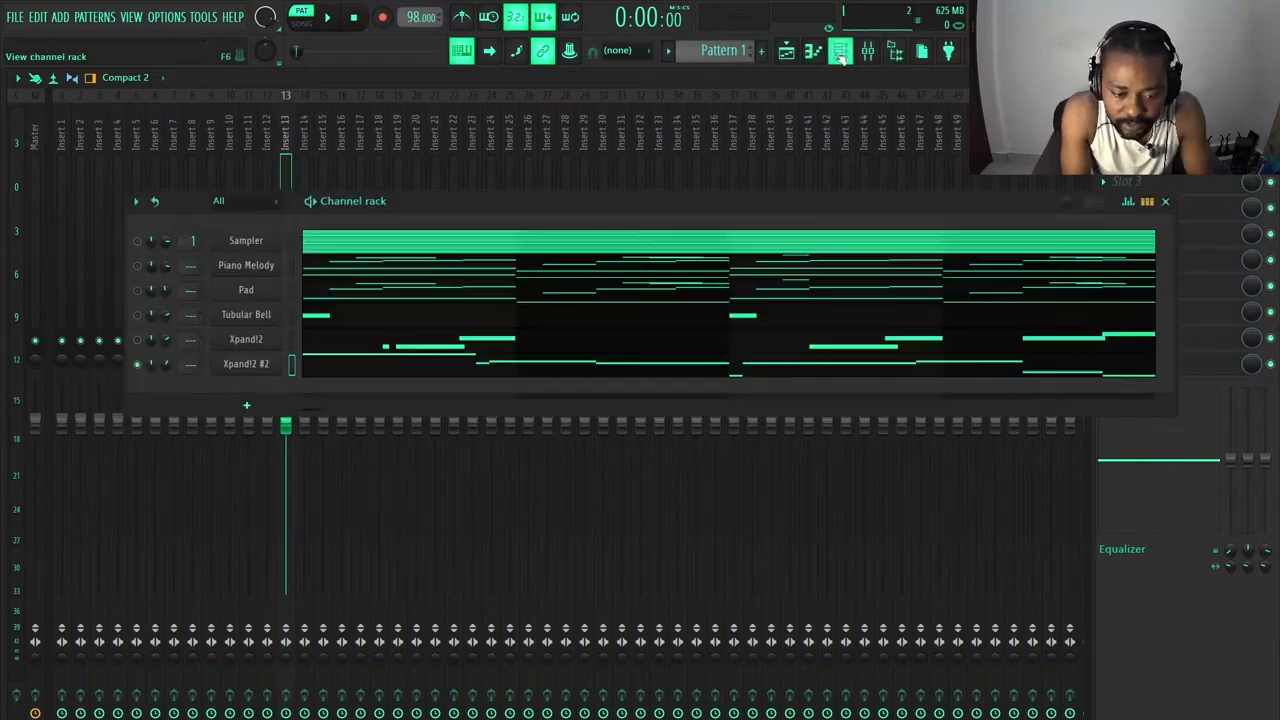
click(290, 139)
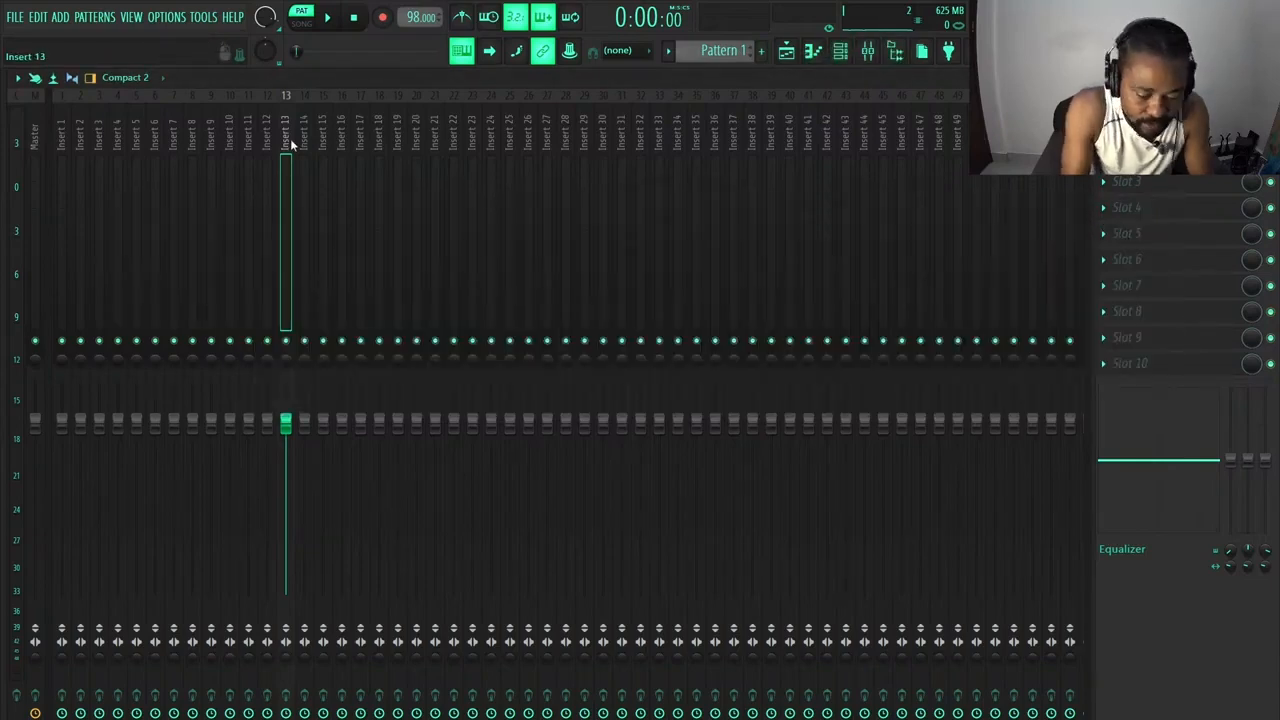
key(ctrl+l)
Load the Hardcore effect into the first slot of the Xpand!2 #2 mixer track and reposition its window
click(1145, 257)
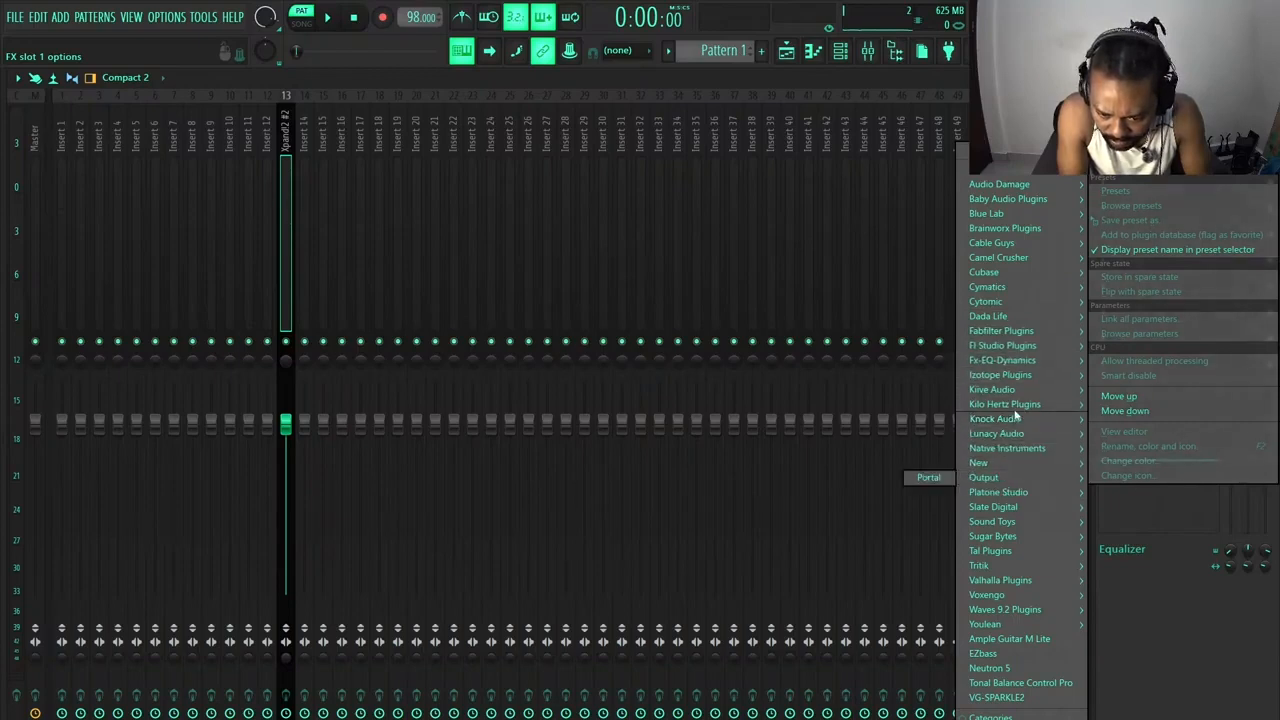
mouse_move(1002, 348)
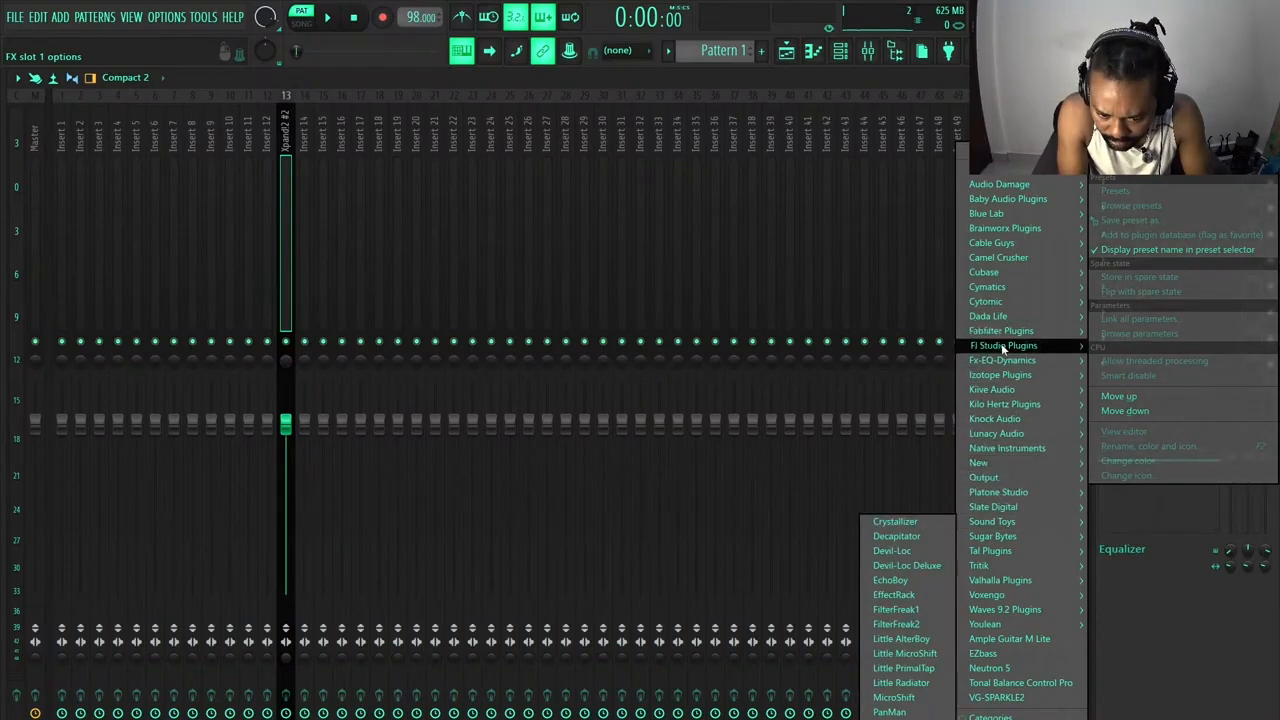
mouse_move(1013, 453)
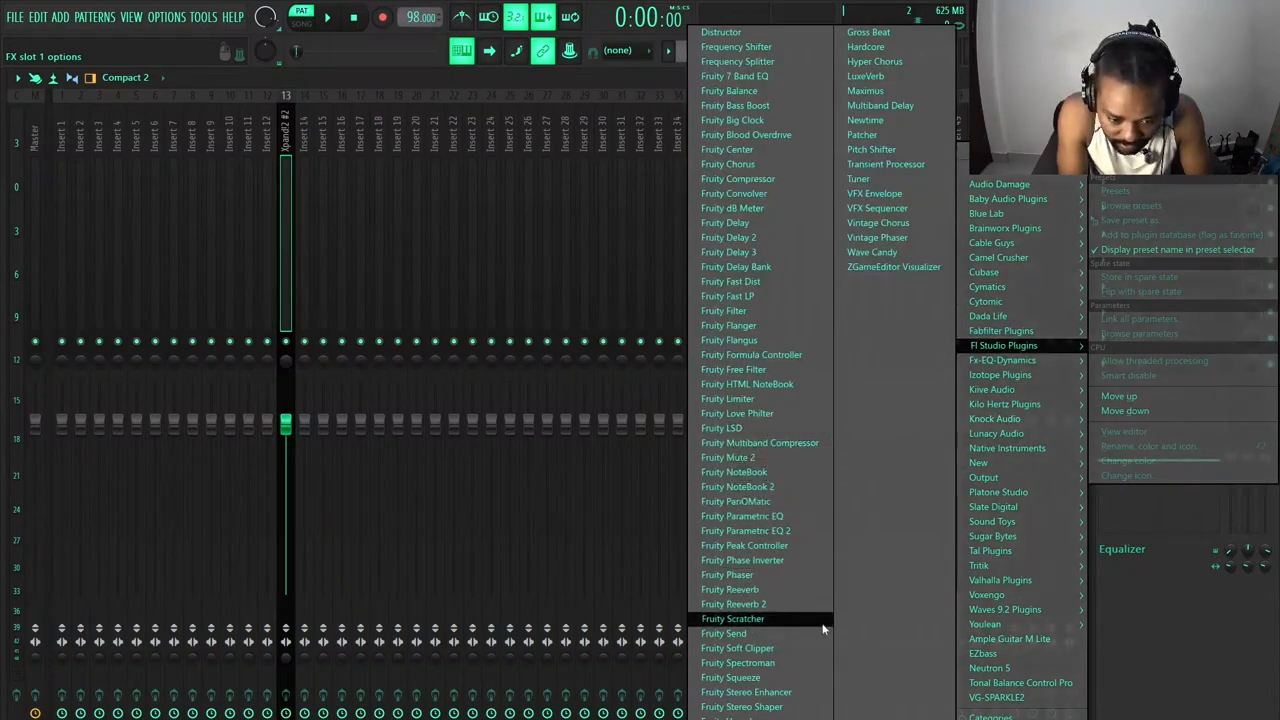
click(868, 47)
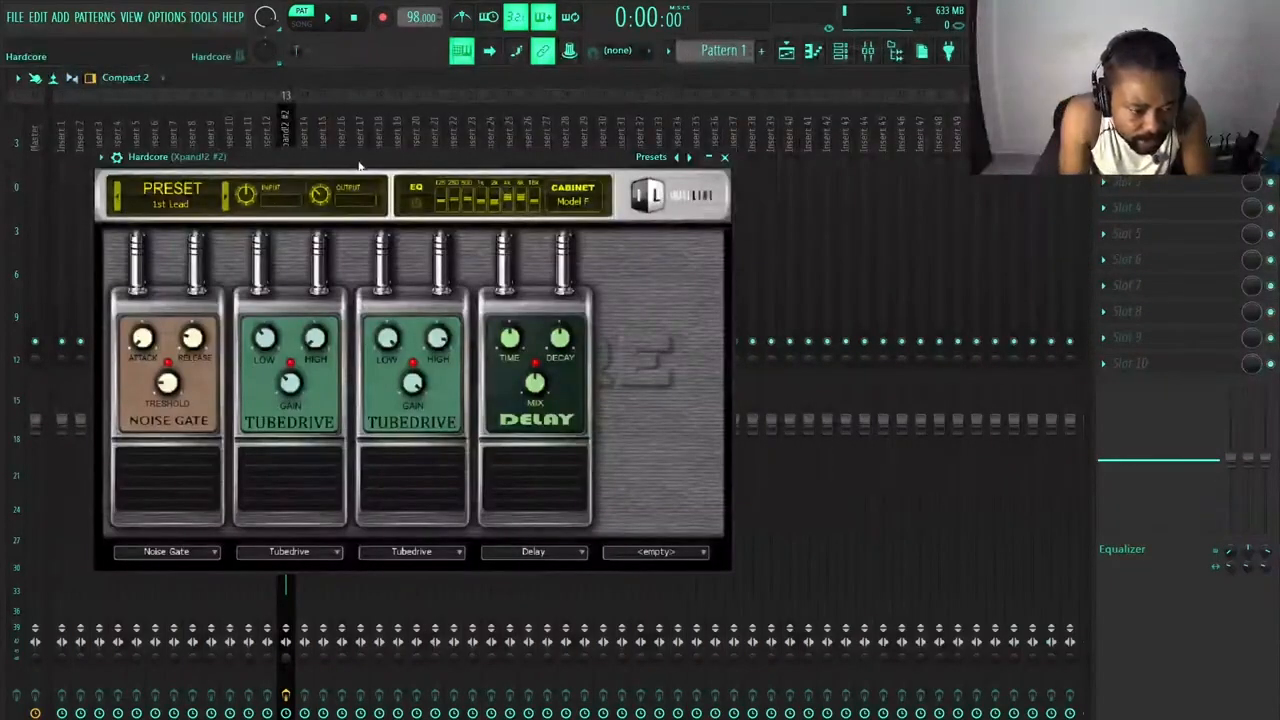
click(652, 162)
click(684, 171)
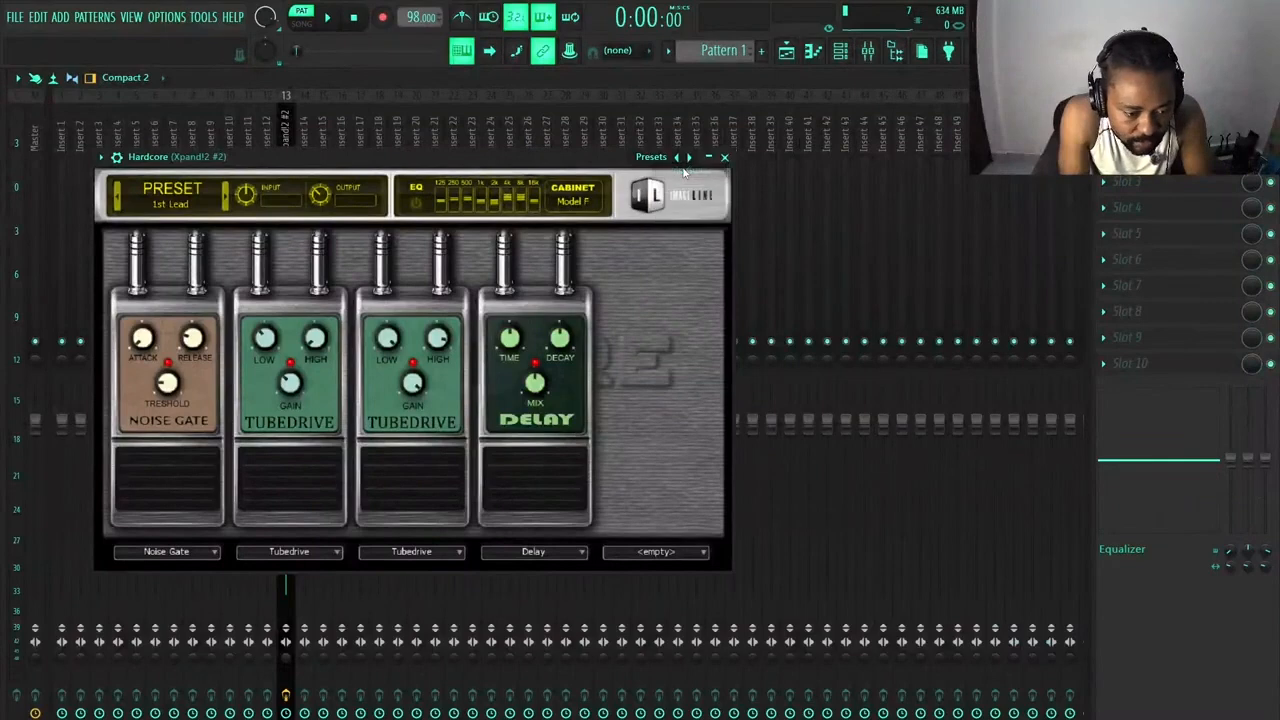
drag(504, 165, 650, 157)
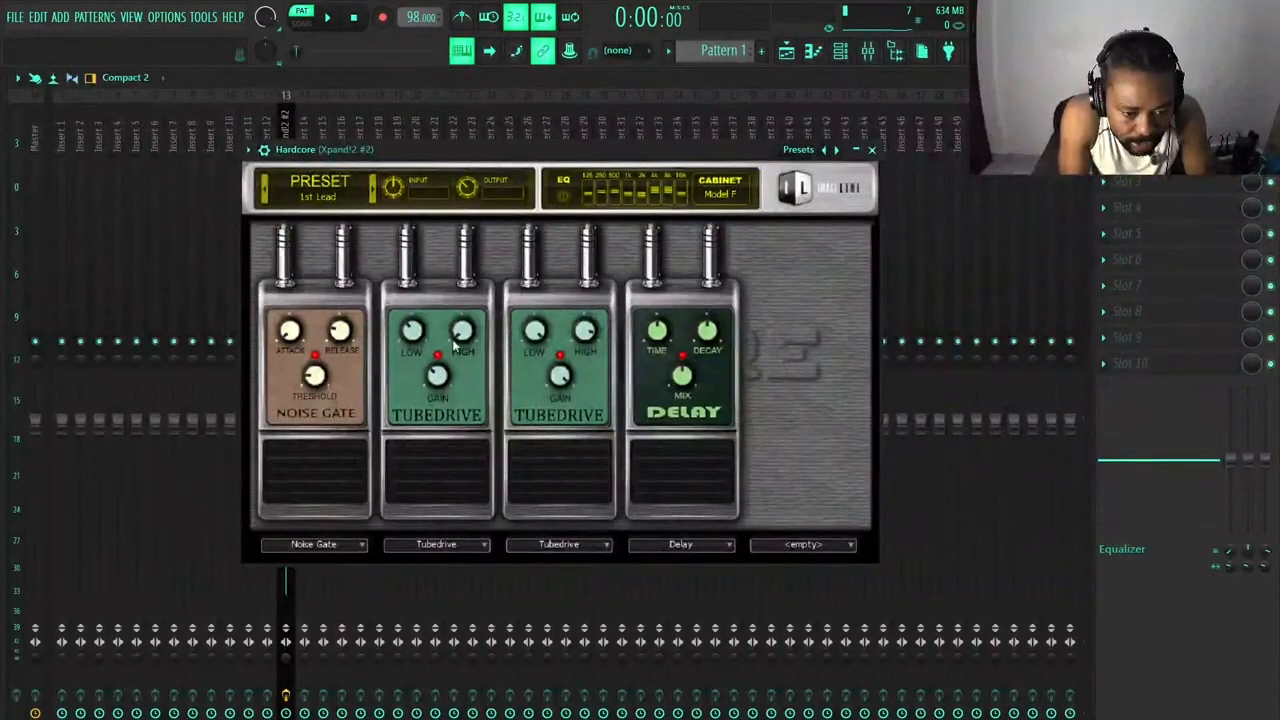
Audition the Hardcore effect on the soloed line, switch off its Noise Gate pedal, play again and close the effect window
key(space)
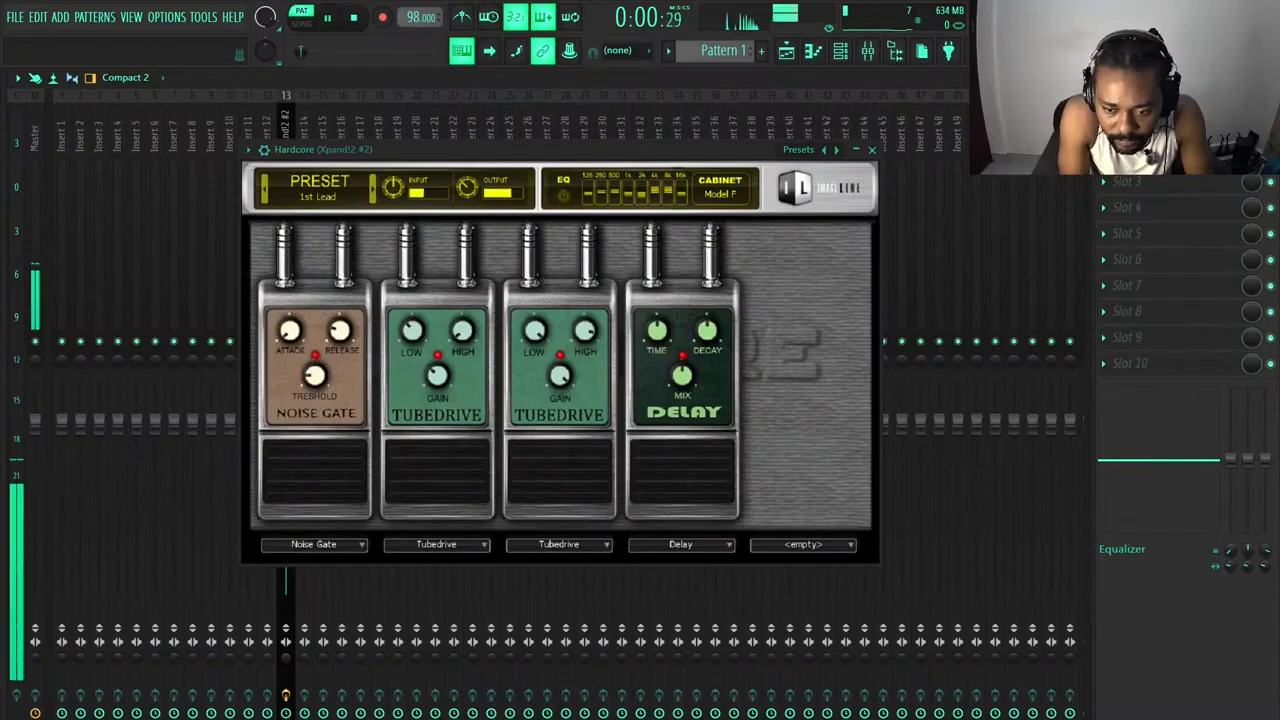
drag(1252, 130, 1252, 126)
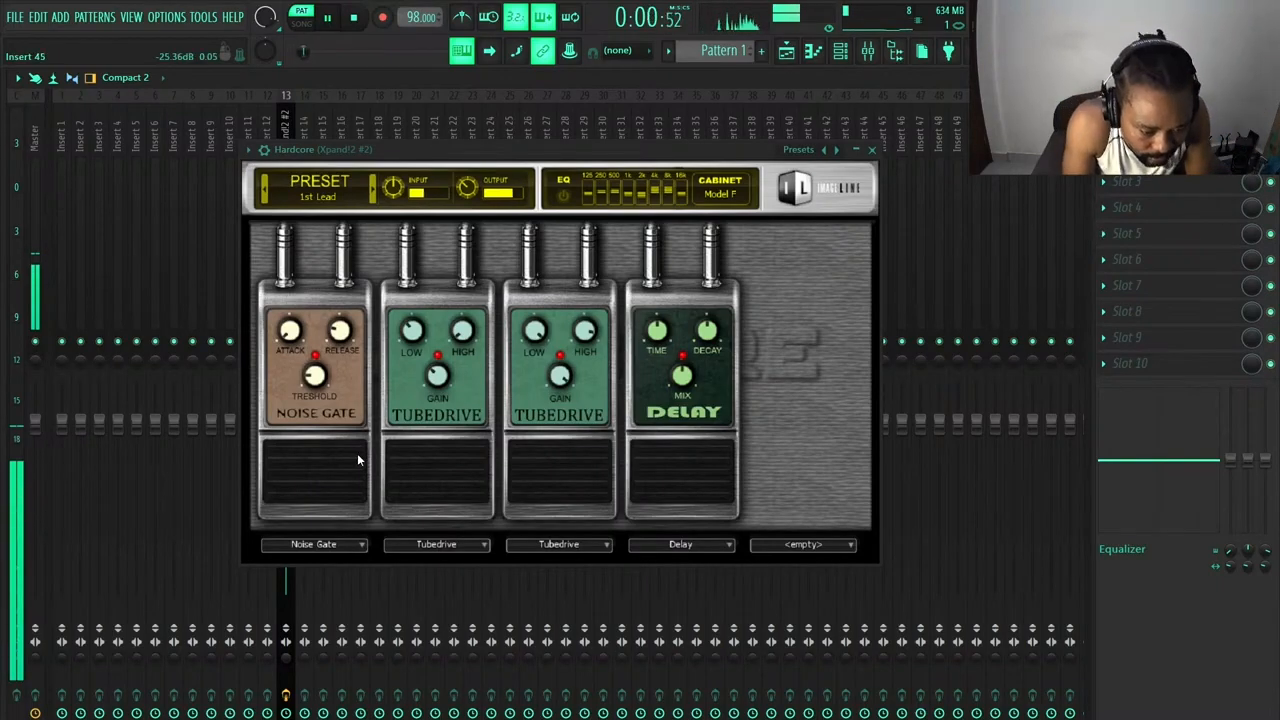
key(space)
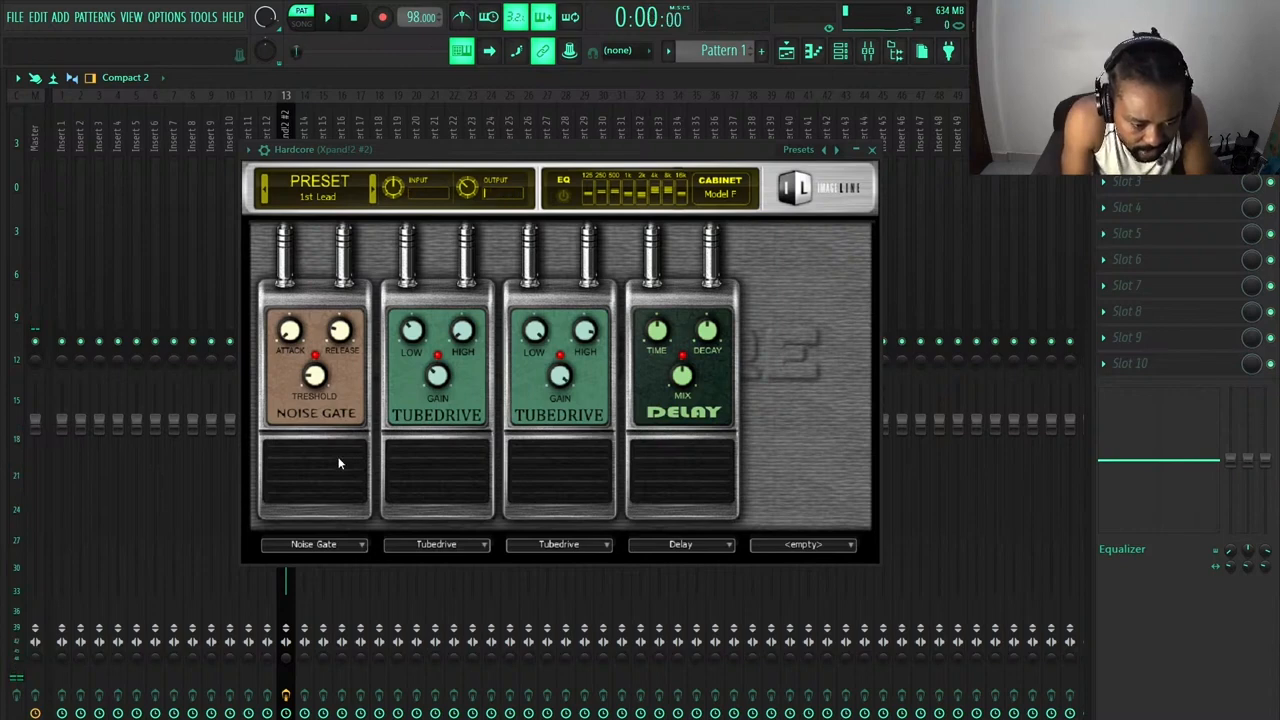
click(334, 468)
key(space)
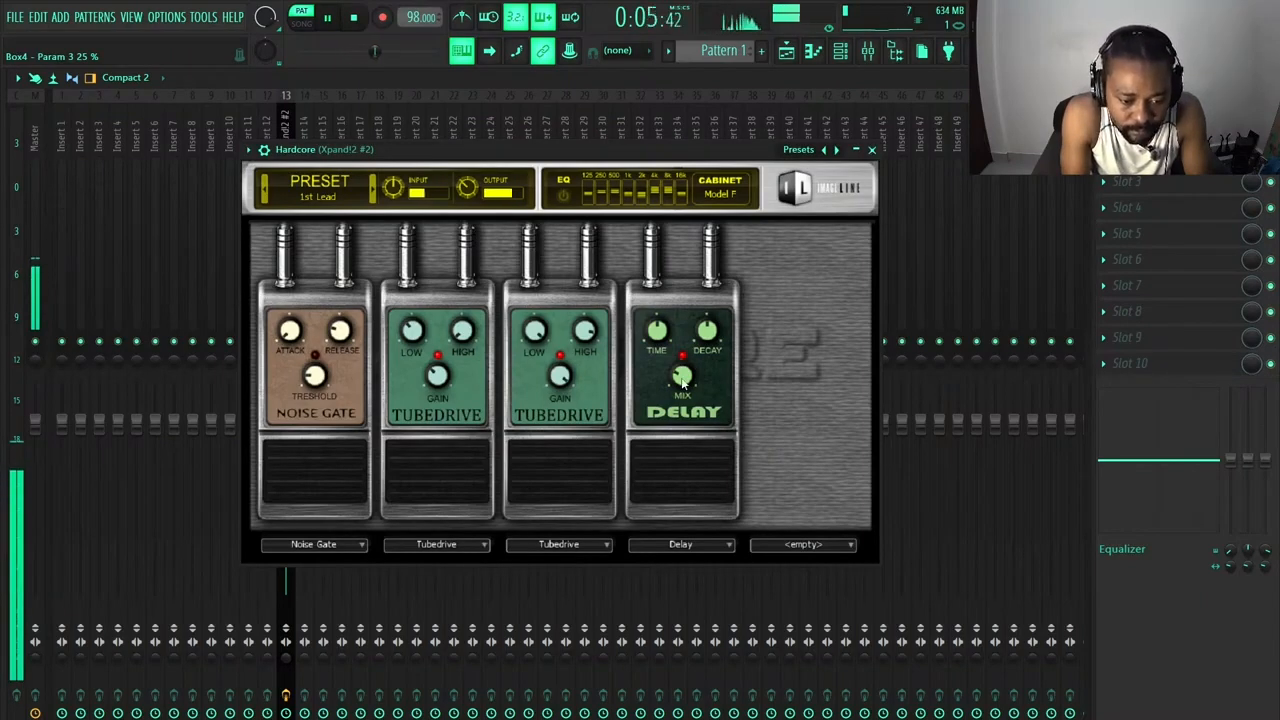
click(873, 150)
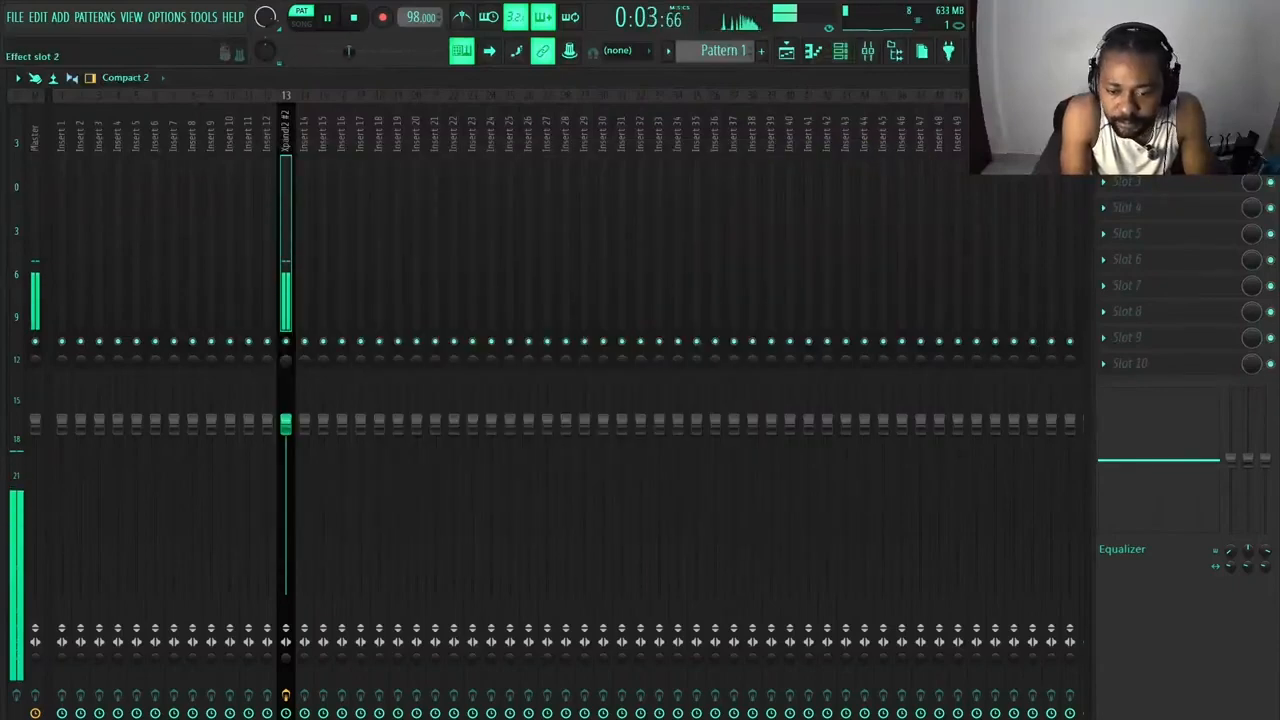
Add Fruity Parametric EQ 2 to the Xpand!2 #2 mixer track
click(1130, 155)
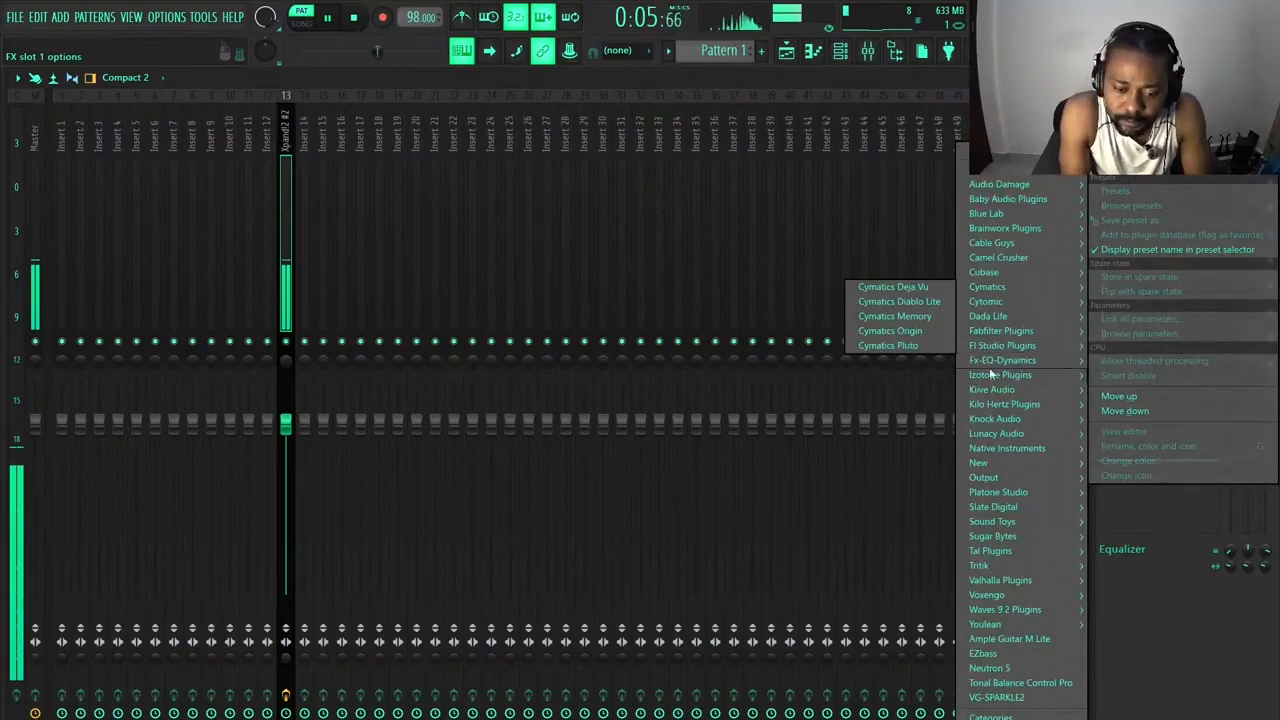
mouse_move(1000, 360)
click(735, 531)
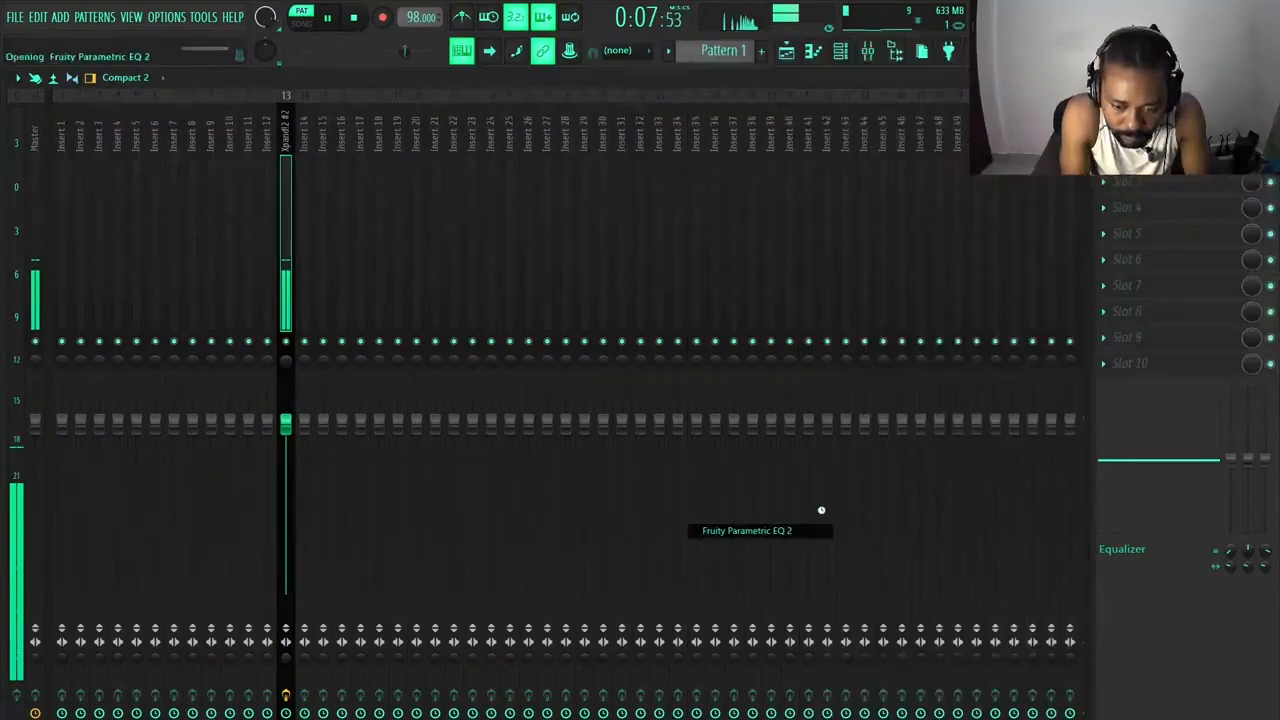
Cut EQ band 6 by 5.4 dB at 3174 Hz and make band 1 a steeper high pass moved up toward the low mids
mouse_move(420, 318)
mouse_down()
mouse_move(420, 305)
mouse_move(424, 325)
mouse_up()
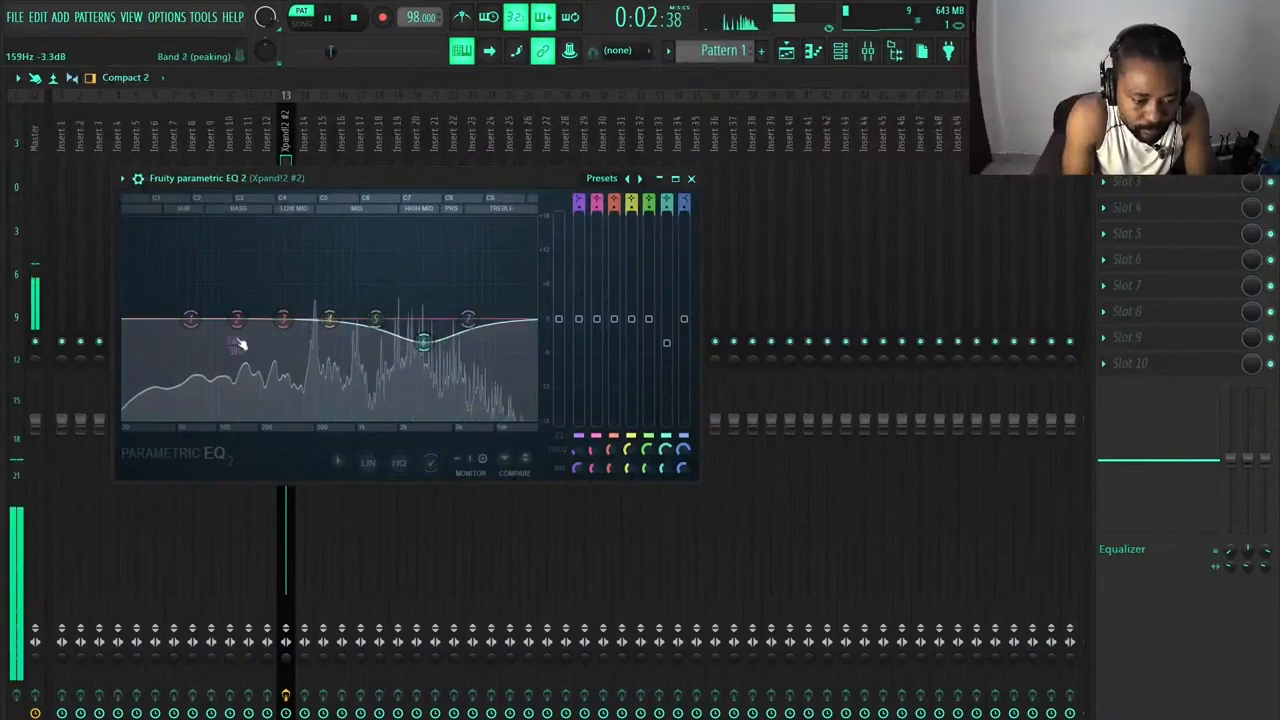
scroll(578, 451, up, 2)
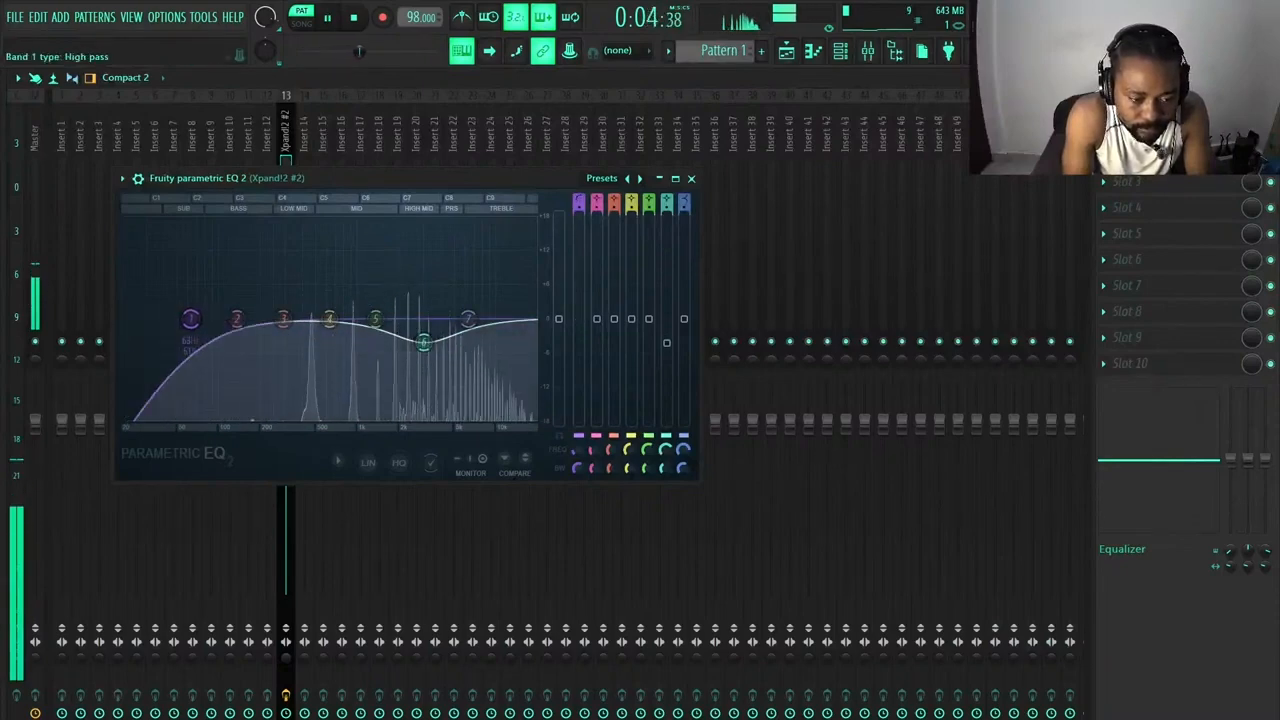
right_click(576, 464)
drag(190, 318, 280, 340)
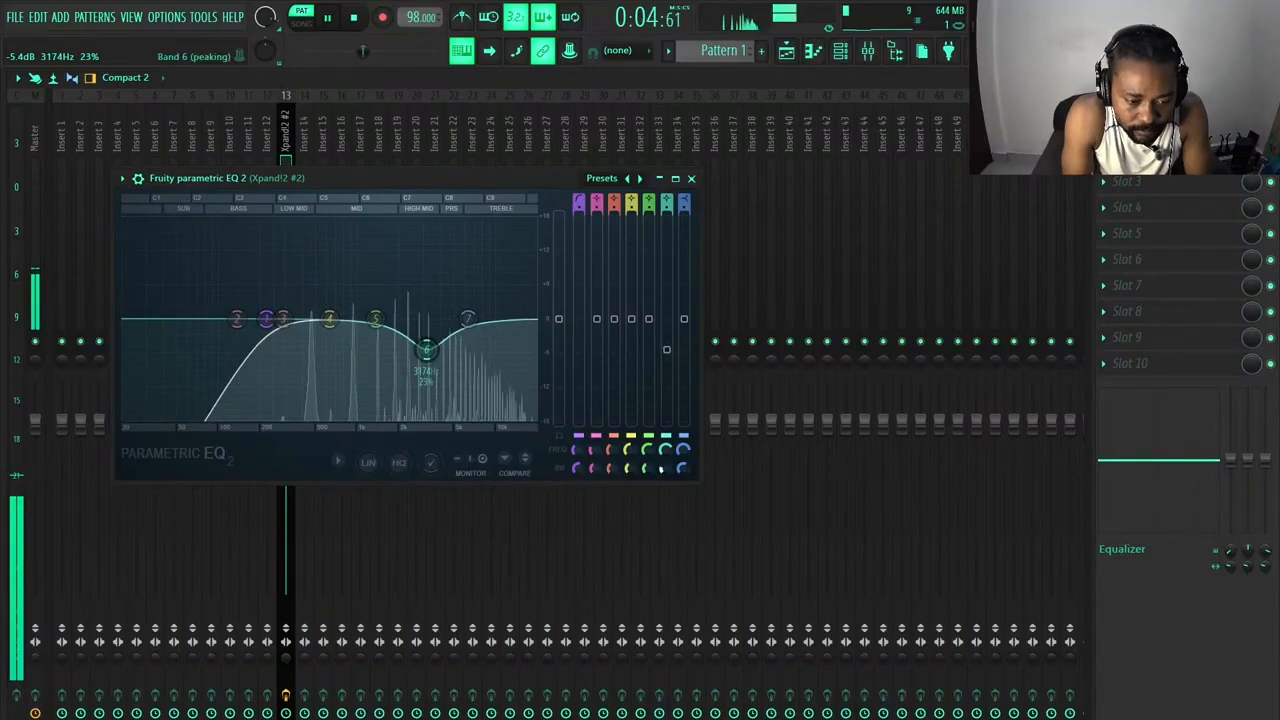
click(690, 178)
Enable the Piano Melody and Pad channels alongside Xpand!2 #2 and restart playback
click(841, 52)
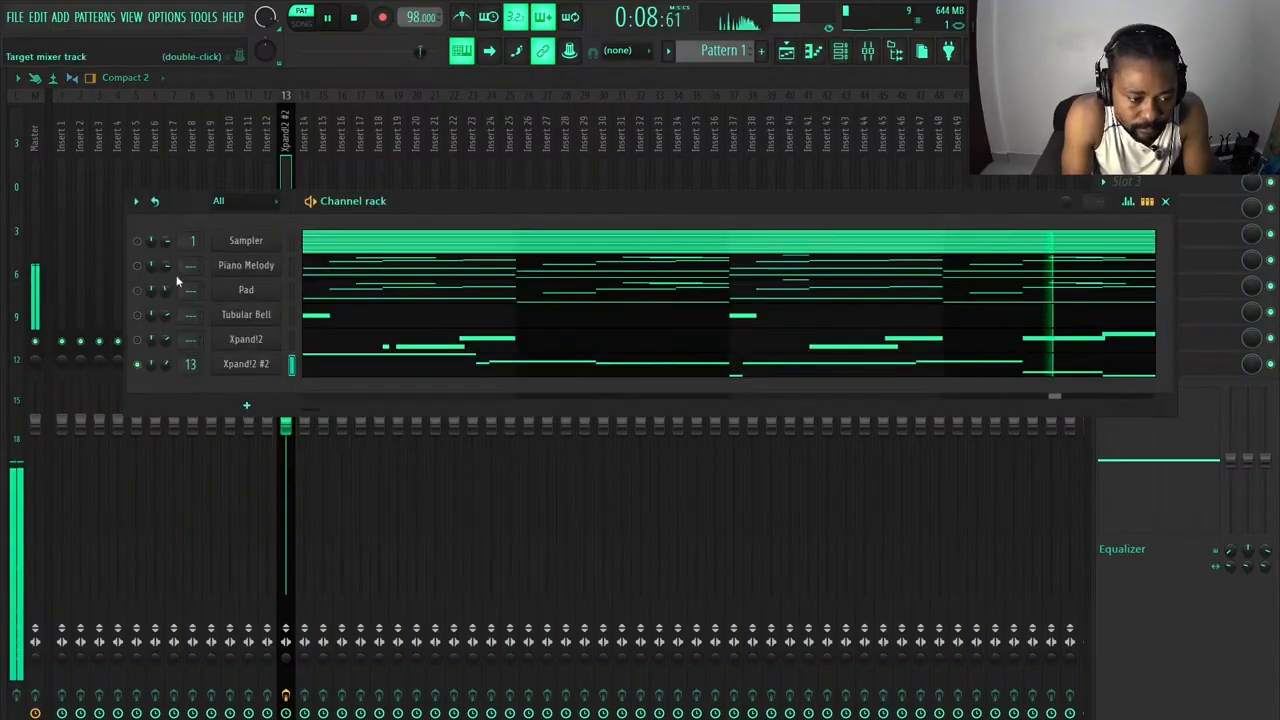
key(space)
key(space)
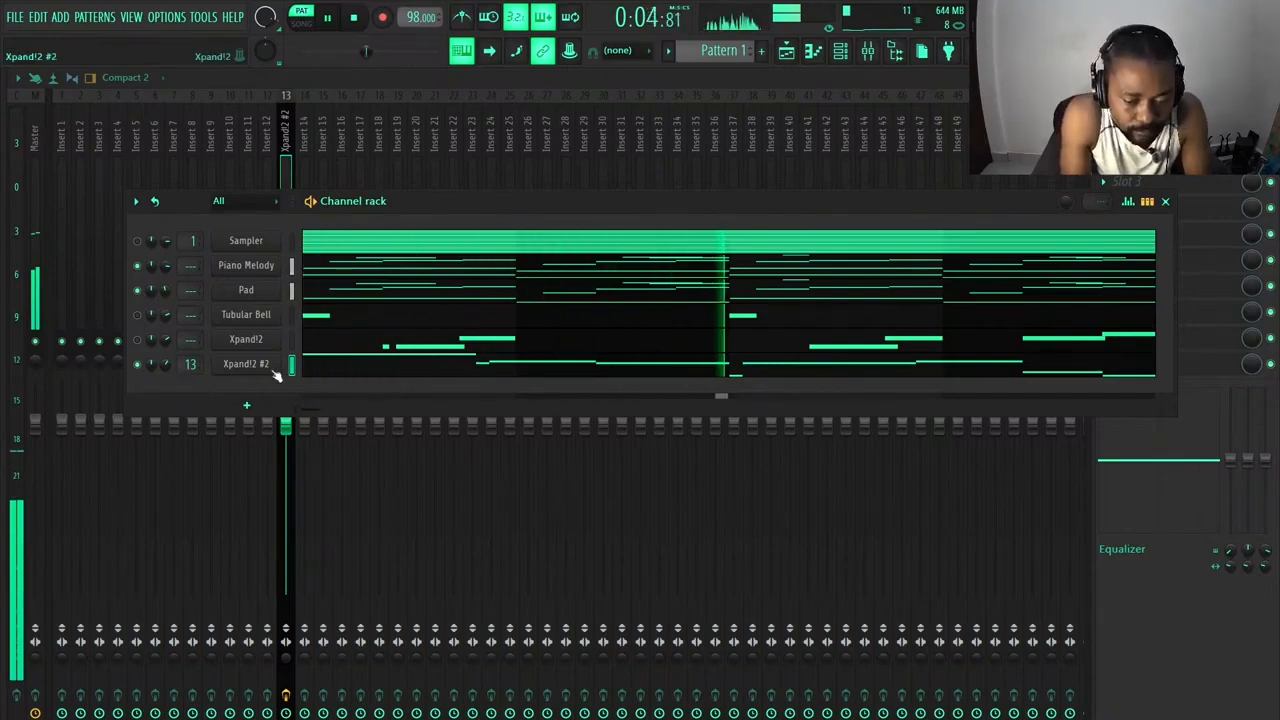
Reopen Parametric EQ 2 on the Xpand!2 #2 mixer track and set the band 6 gain to -4.4 dB
click(285, 143)
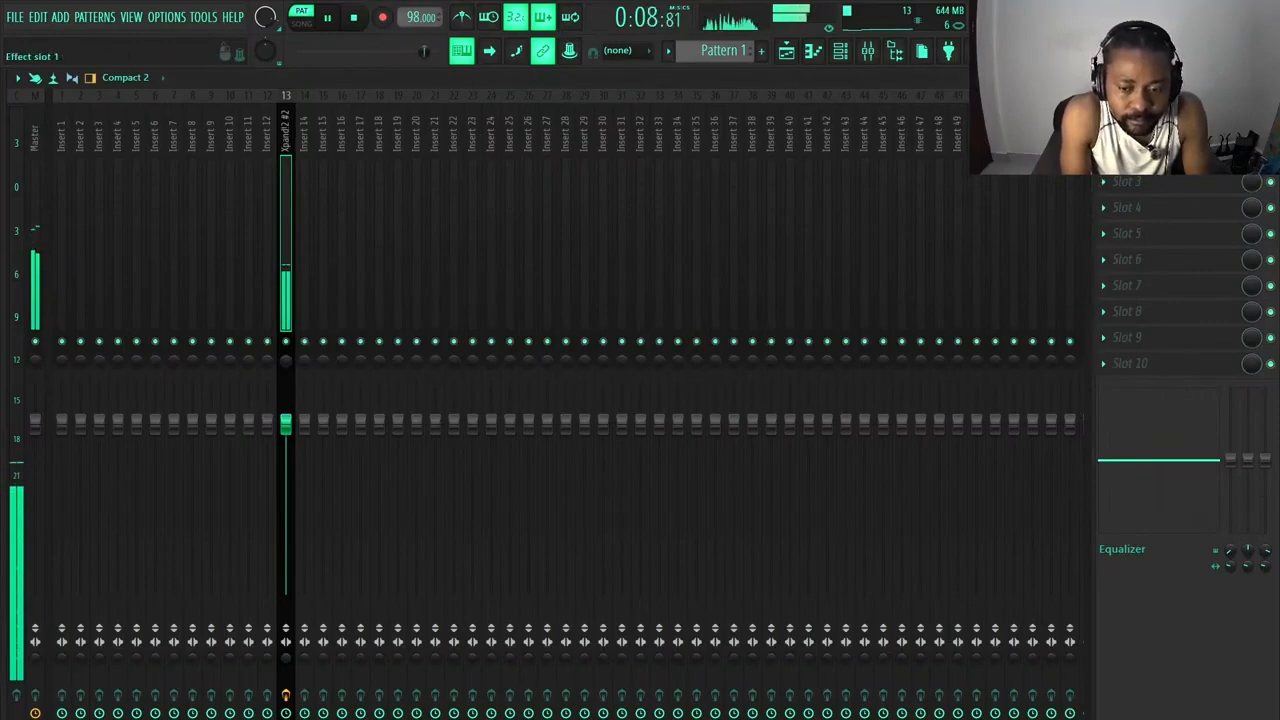
click(1130, 129)
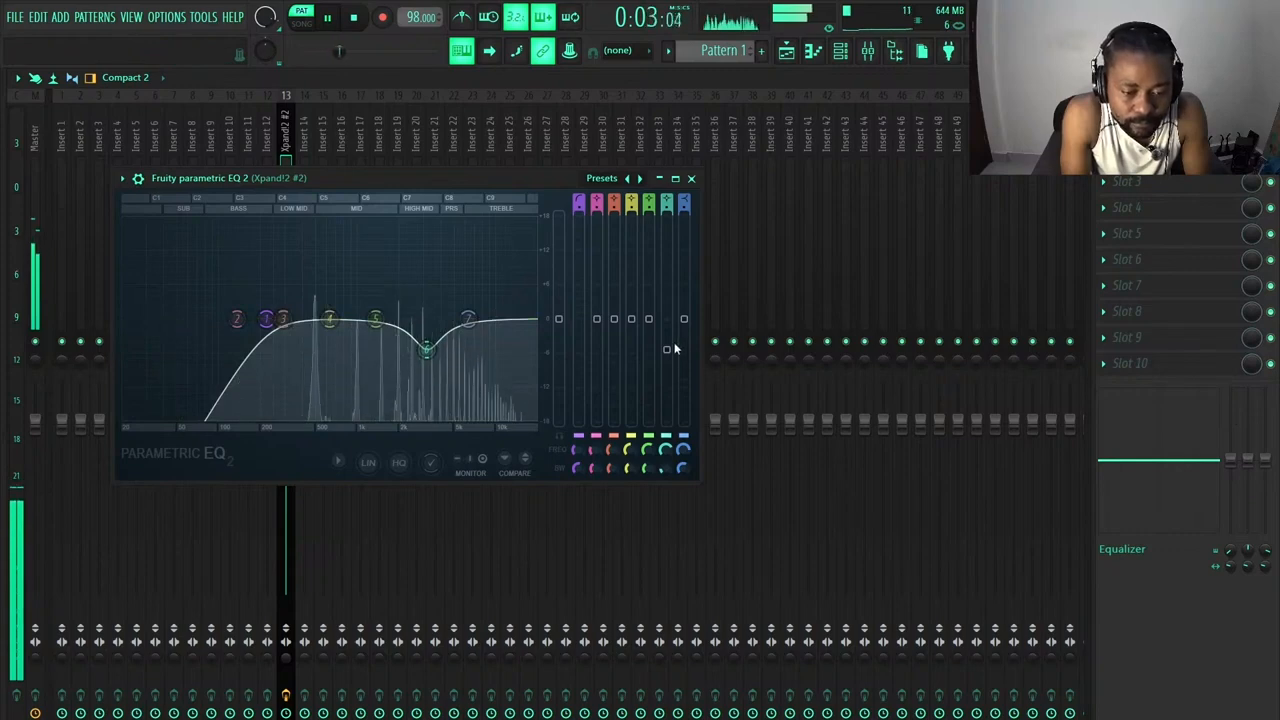
drag(673, 349, 673, 344)
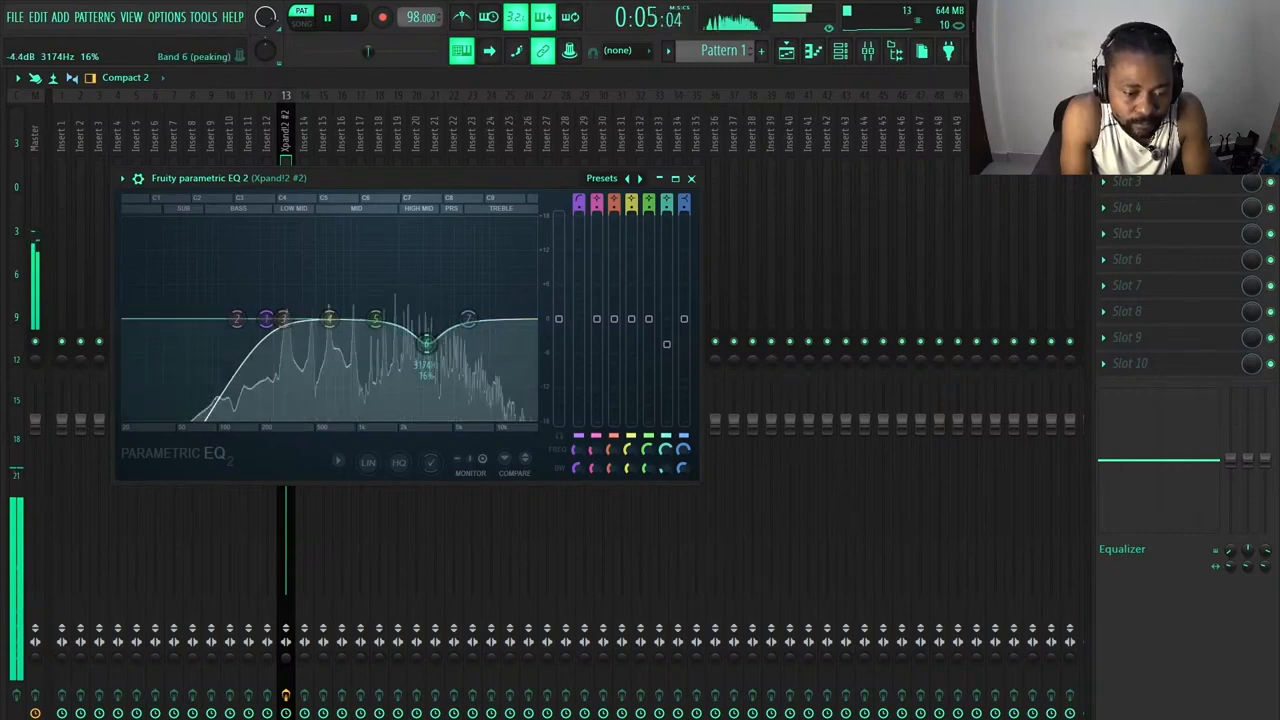
Lower the treble with EQ band 7, dip the low mids with band 3, and close the EQ
drag(468, 318, 464, 357)
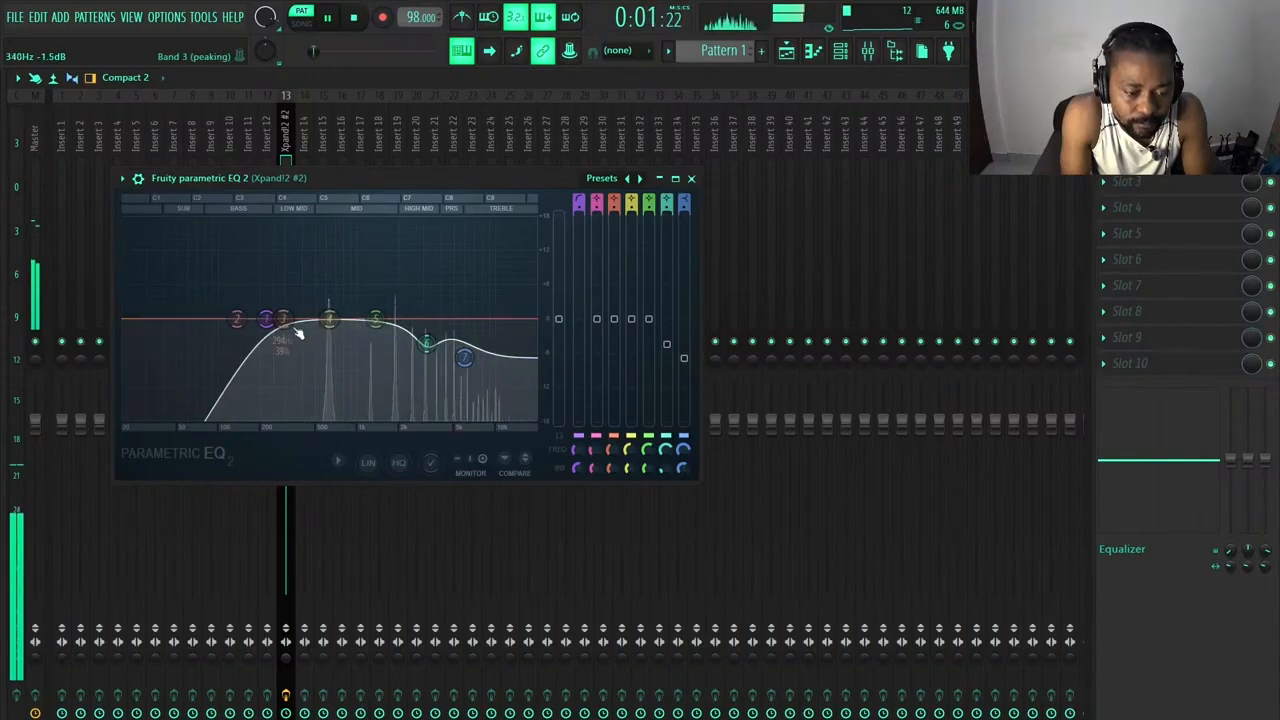
drag(285, 299, 288, 330)
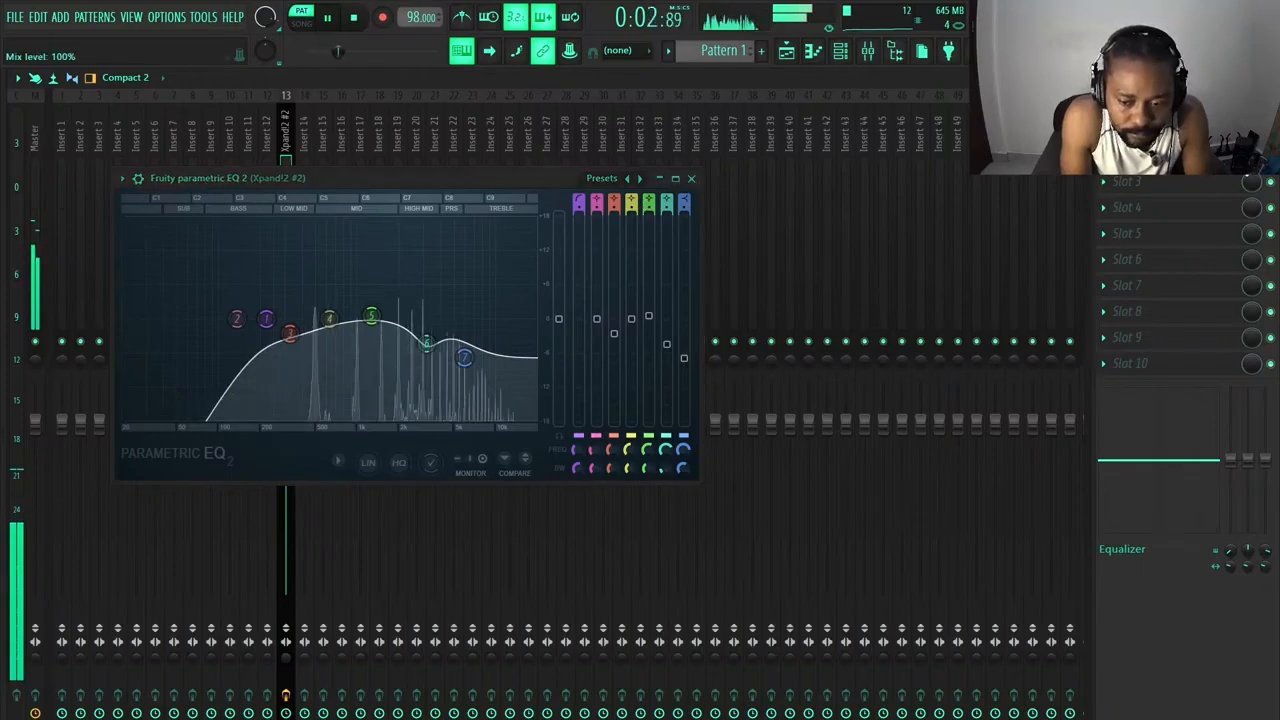
click(691, 178)
Lower the Xpand!2 #2 mixer track's volume slightly while the pattern plays and bring the channel rack back up
click(850, 56)
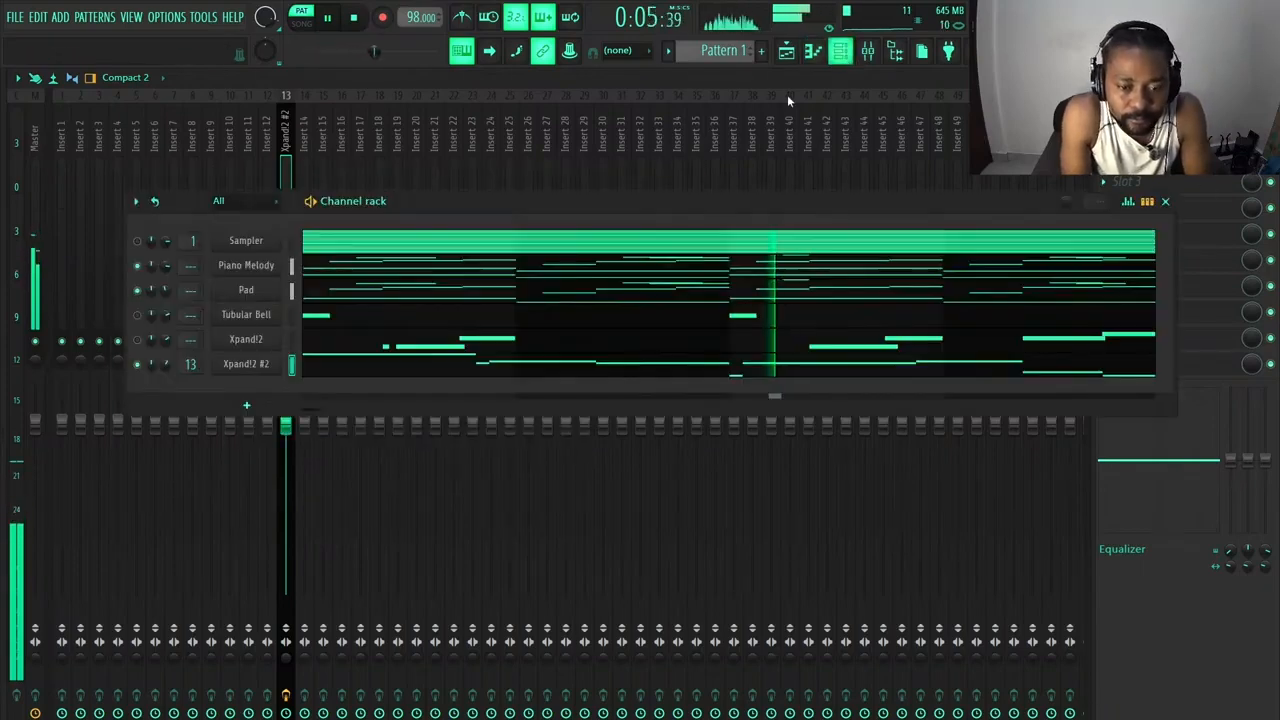
click(285, 135)
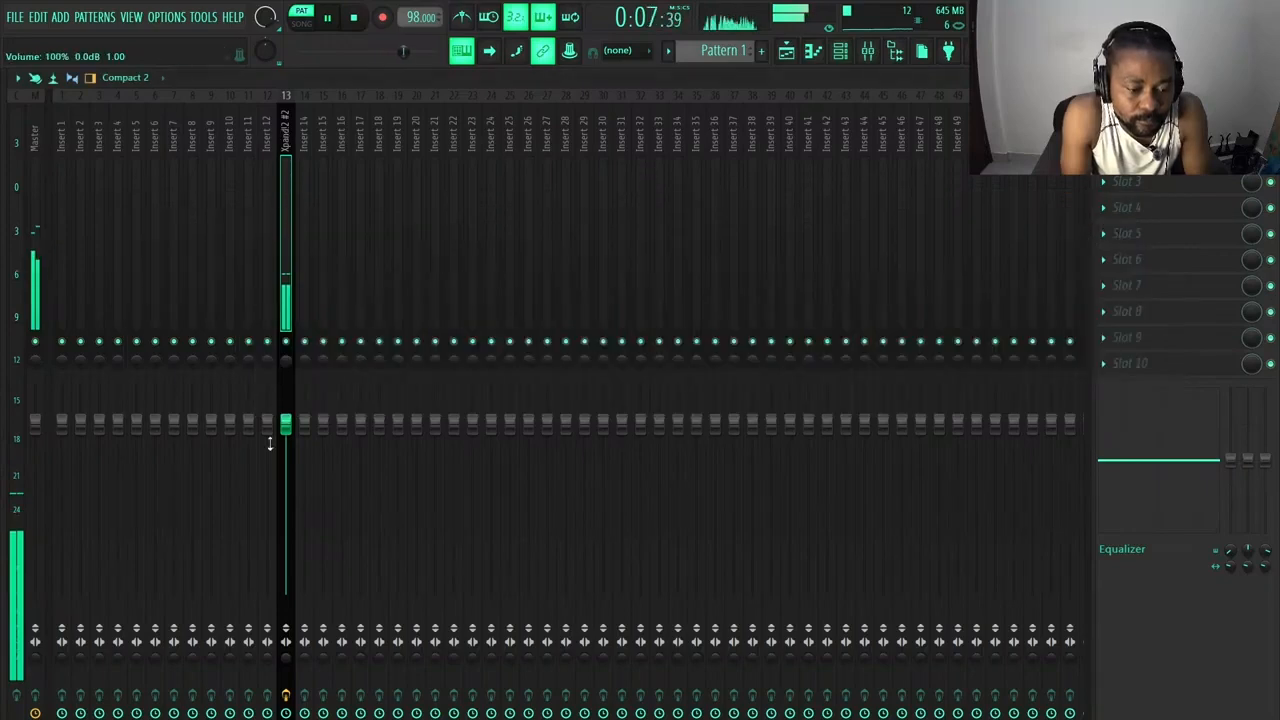
click(840, 51)
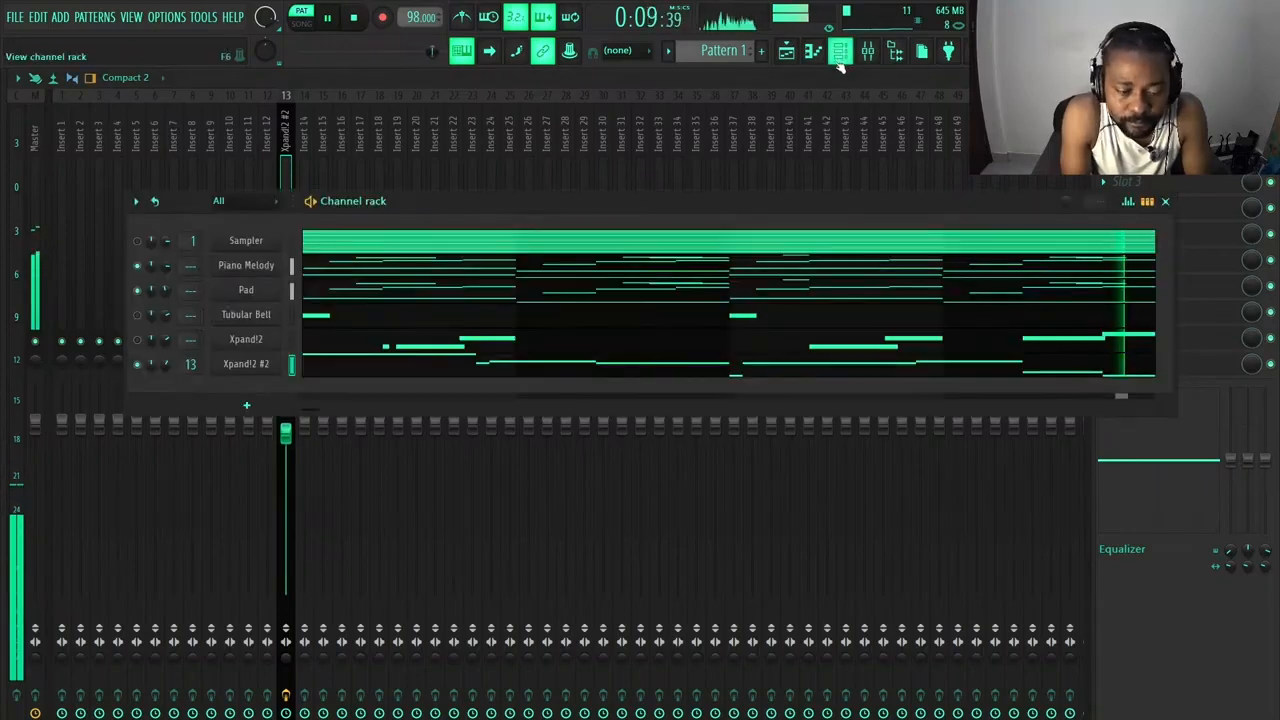
Restart playback with Tubular Bell enabled, then mute Xpand!2 #2 and enable the Xpand!2 channel in its place
key(space)
key(space)
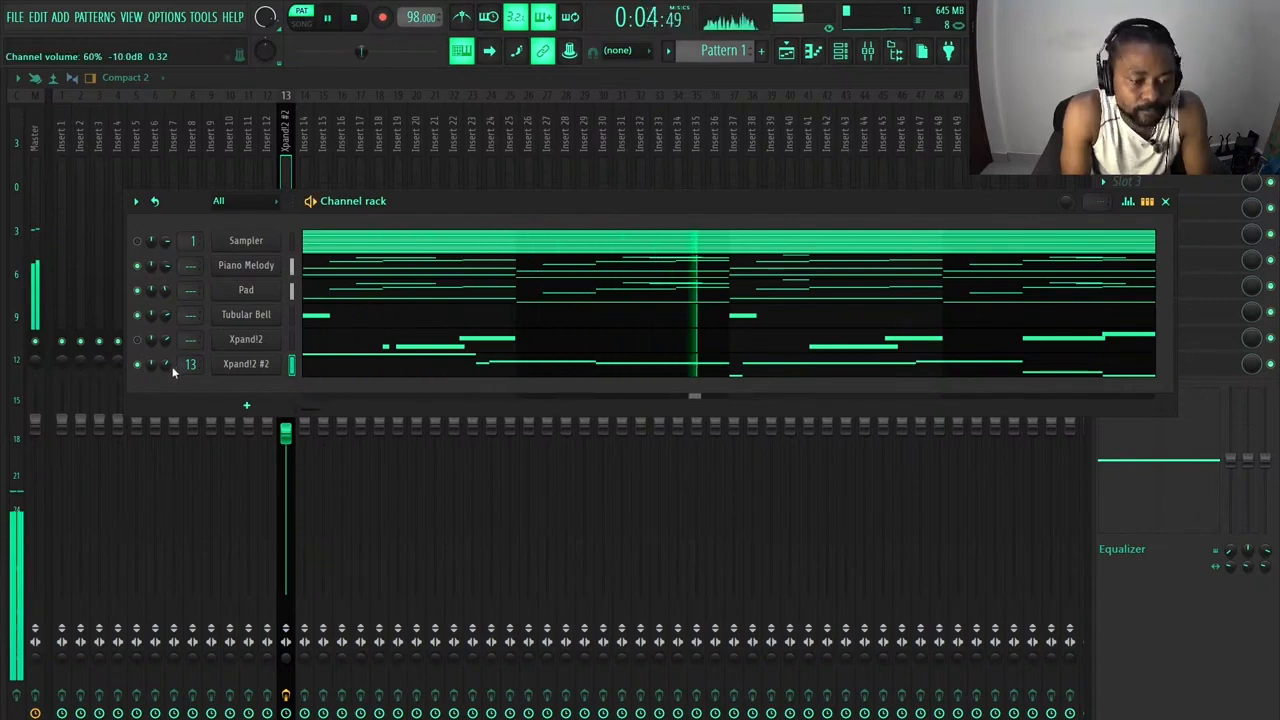
right_click(142, 272)
click(155, 278)
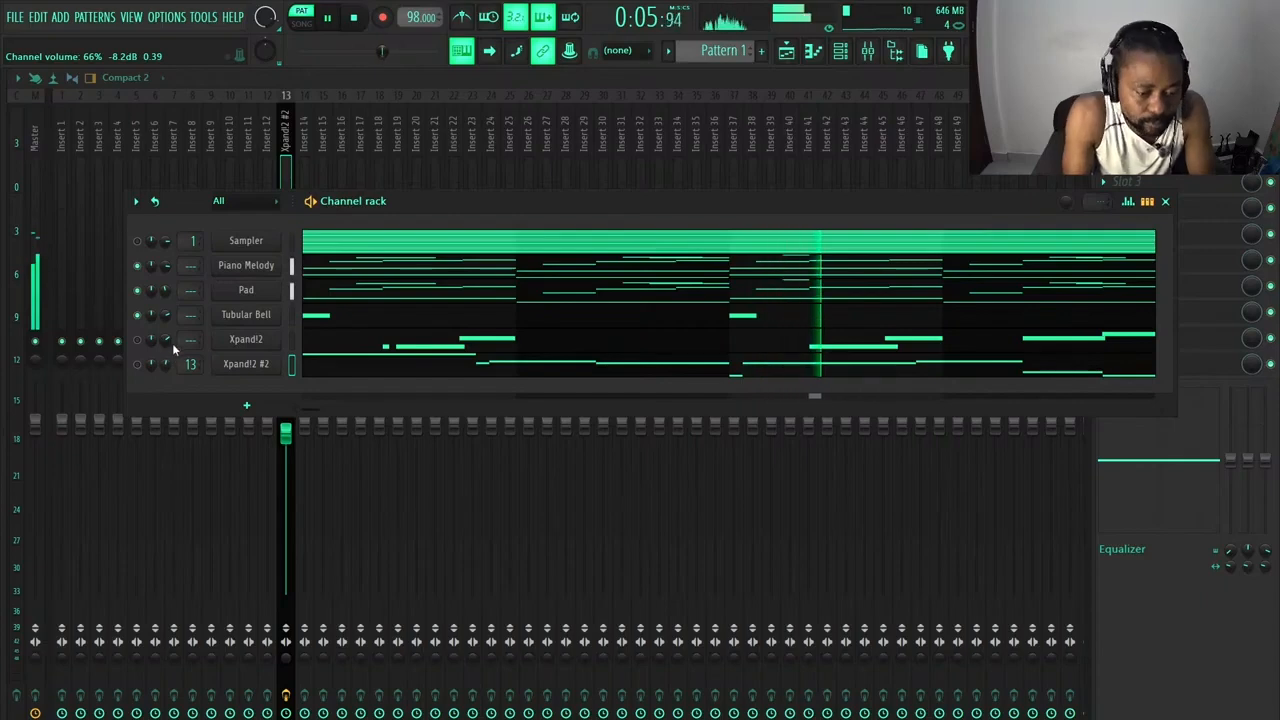
right_click(169, 318)
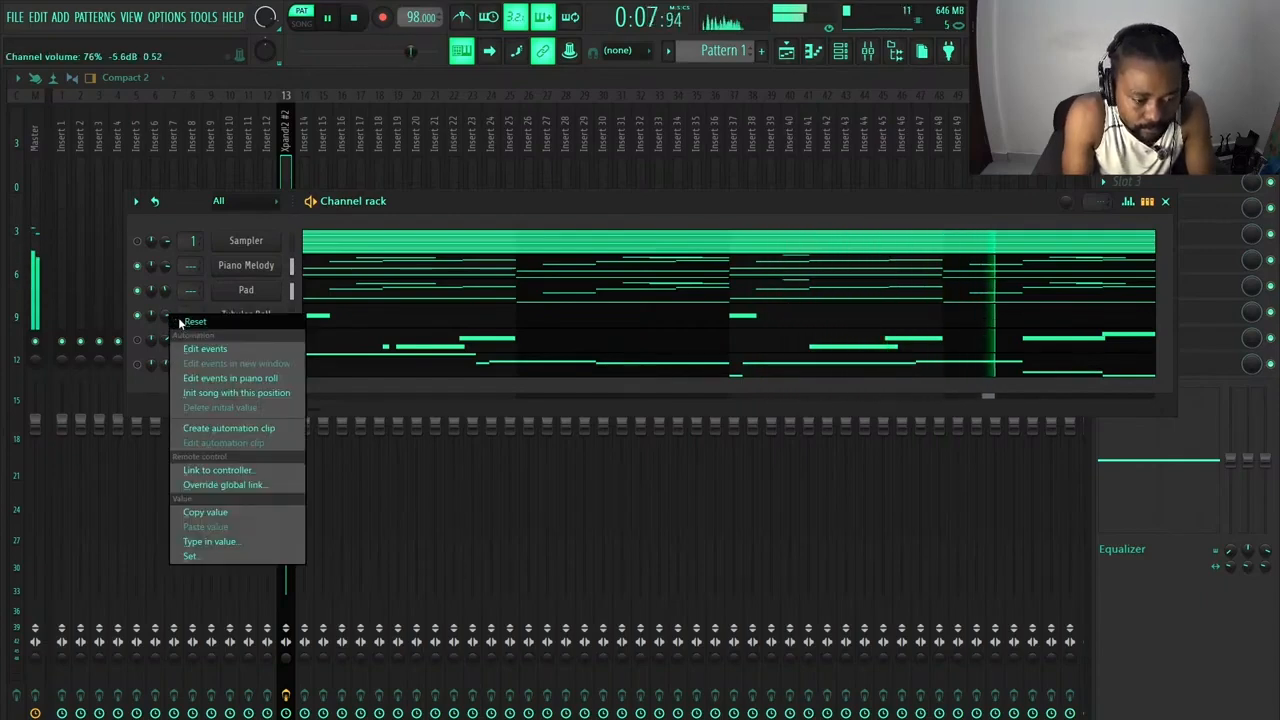
click(149, 343)
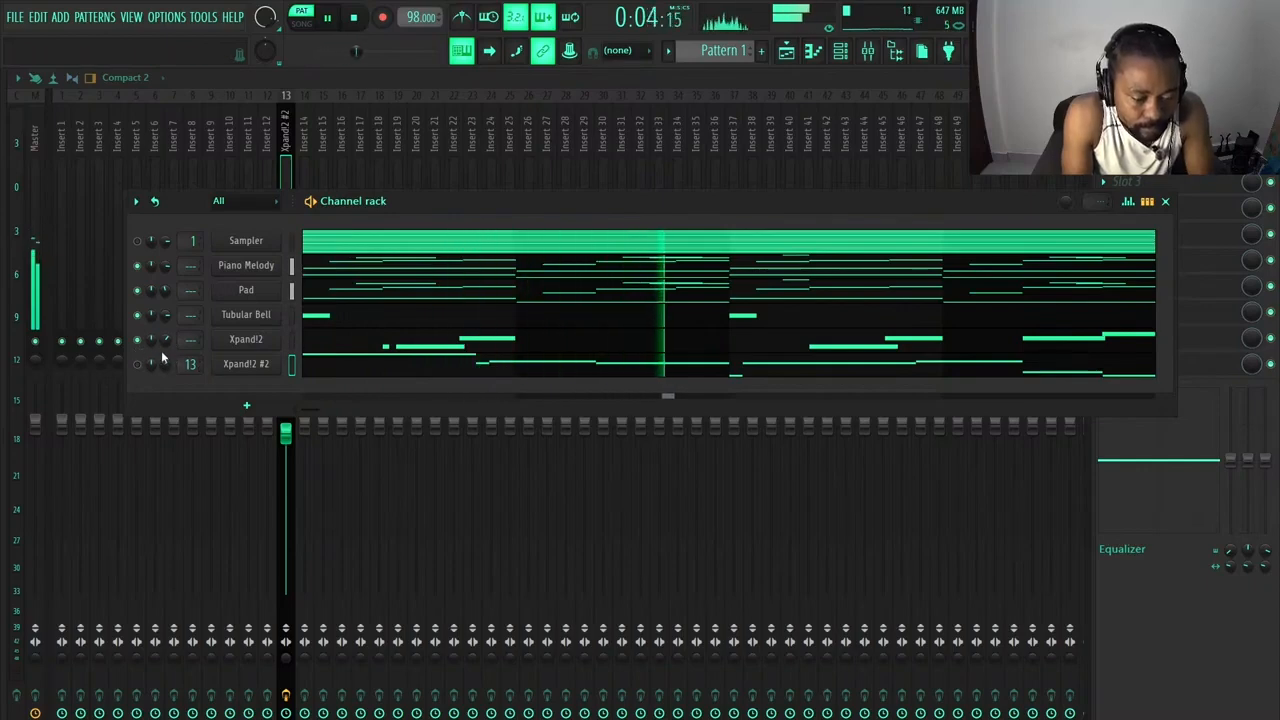
Open the Xpand!2 channel's piano roll and review its notes against the other channels' ghost notes
click(354, 361)
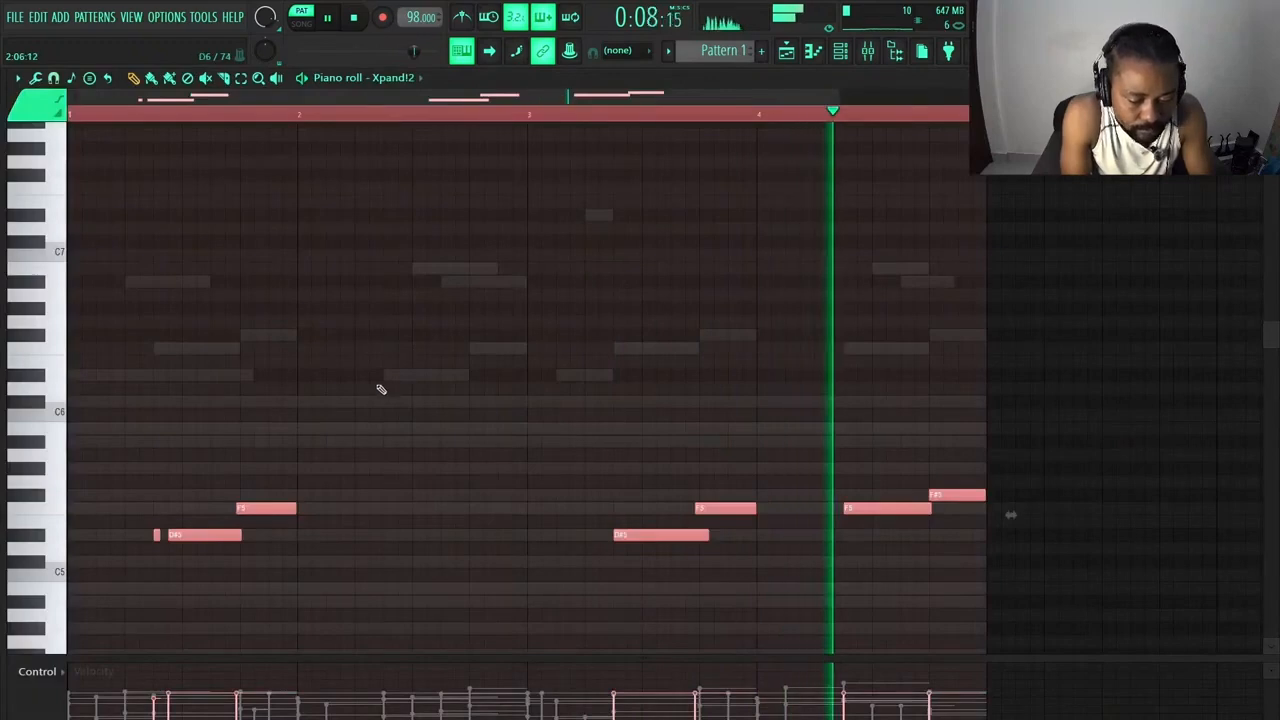
scroll(380, 386, up, 1)
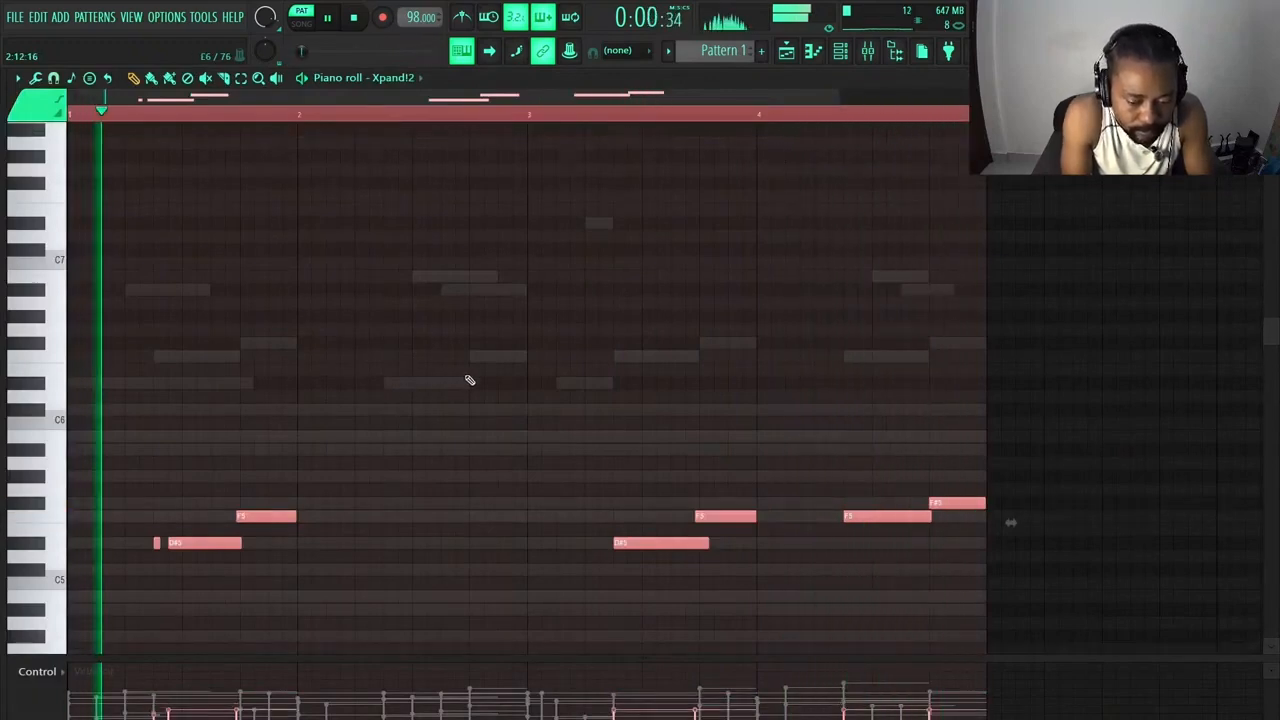
scroll(466, 374, up, 4)
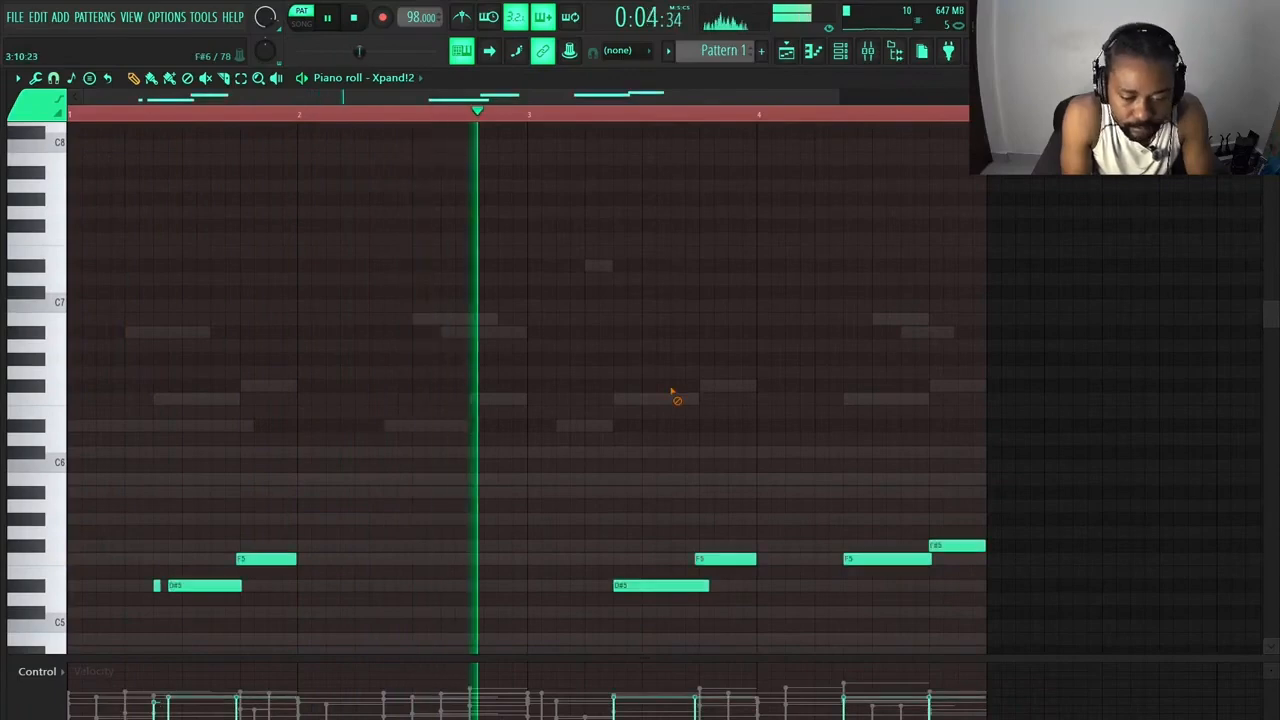
Return to the channel rack, mute Xpand!2, enable Xpand!2 #2 and lower its channel volume to about 54%
click(842, 62)
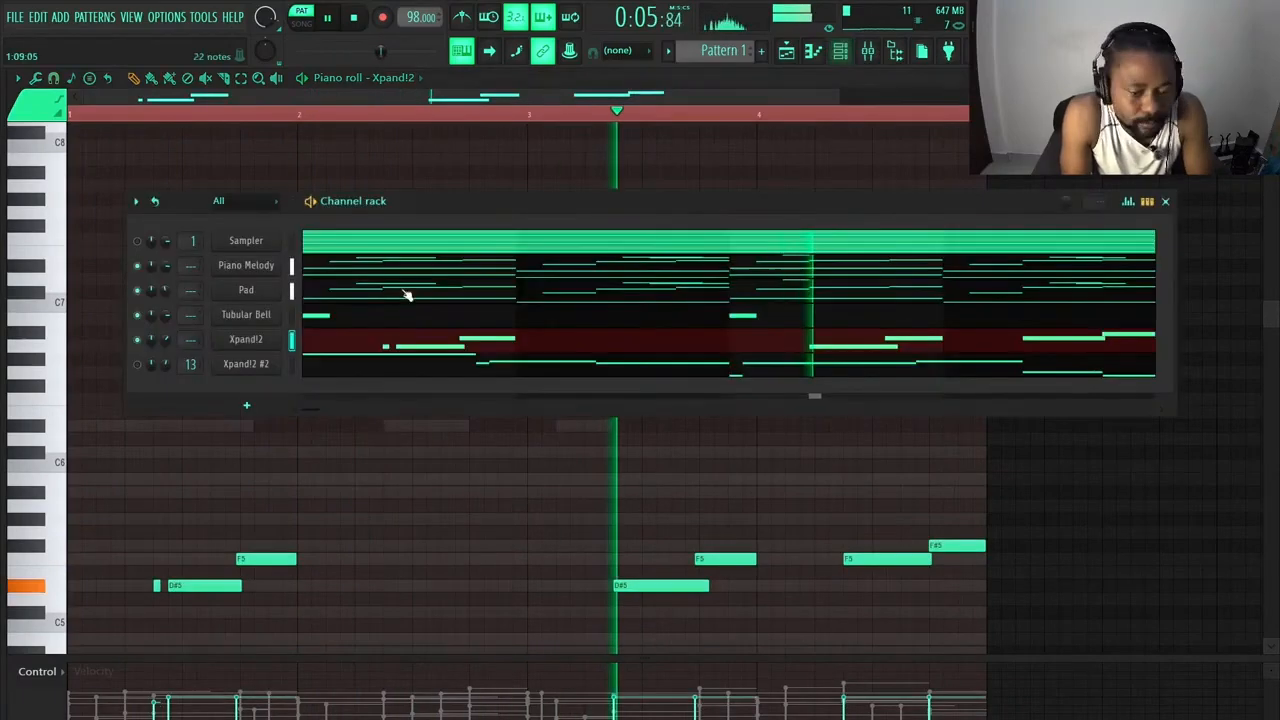
click(138, 365)
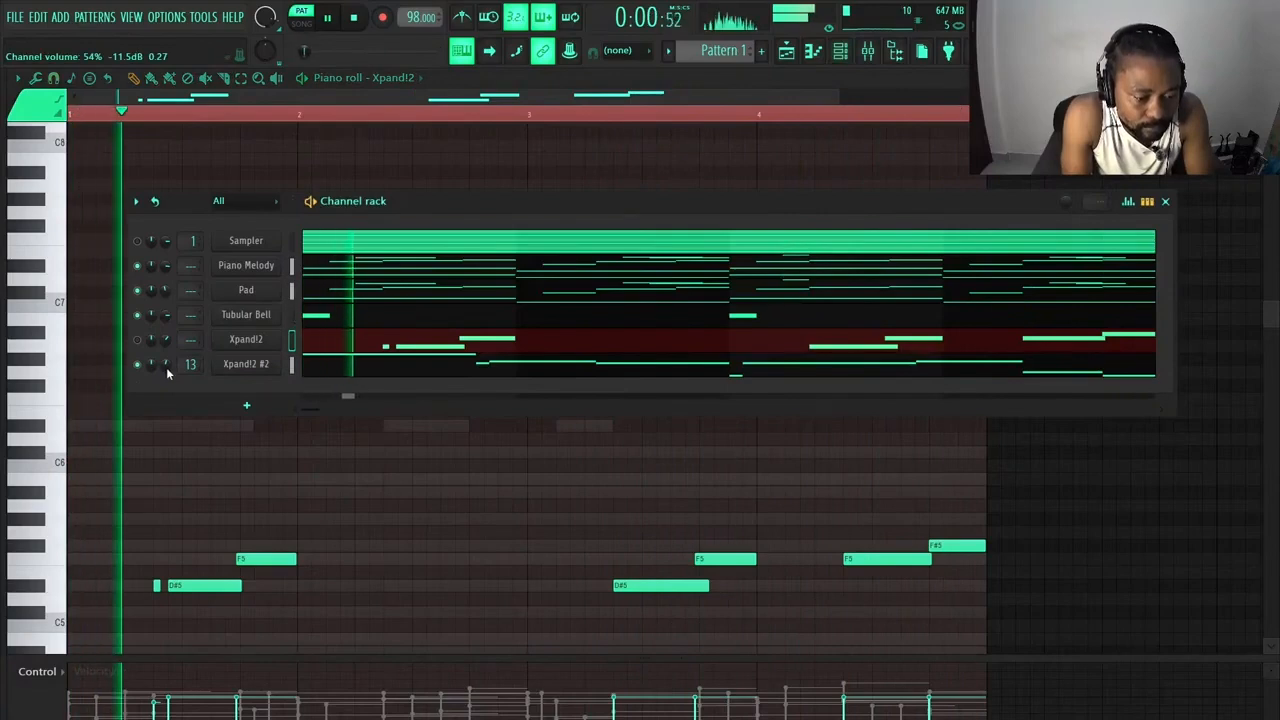
drag(166, 365, 167, 372)
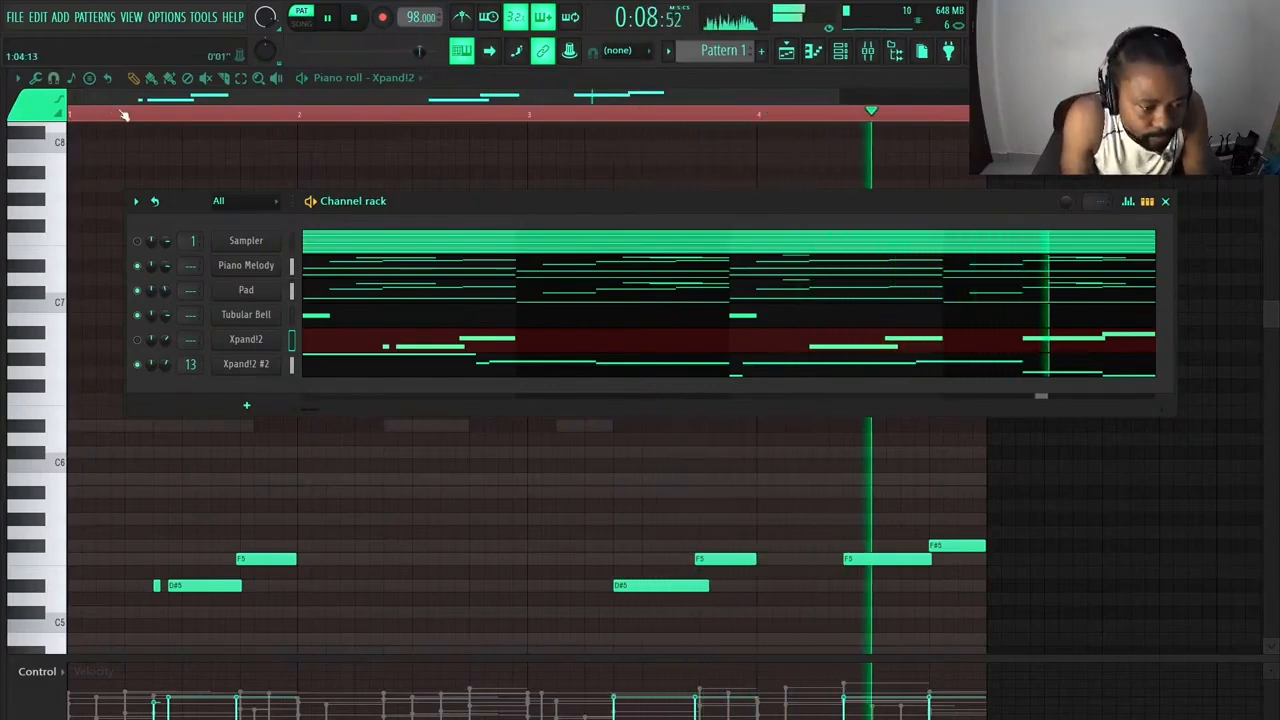
Reposition the channel rack and rename the Xpand!2 #2 channel as Guitar
drag(414, 201, 516, 175)
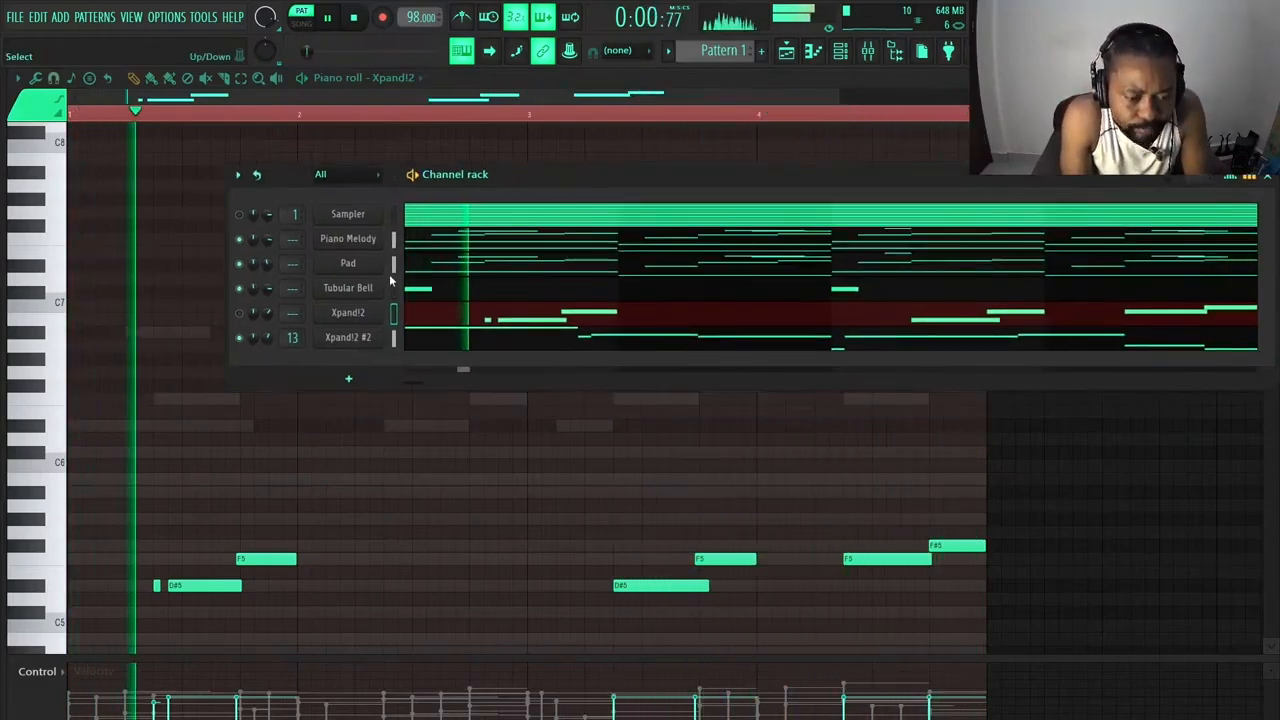
right_click(380, 335)
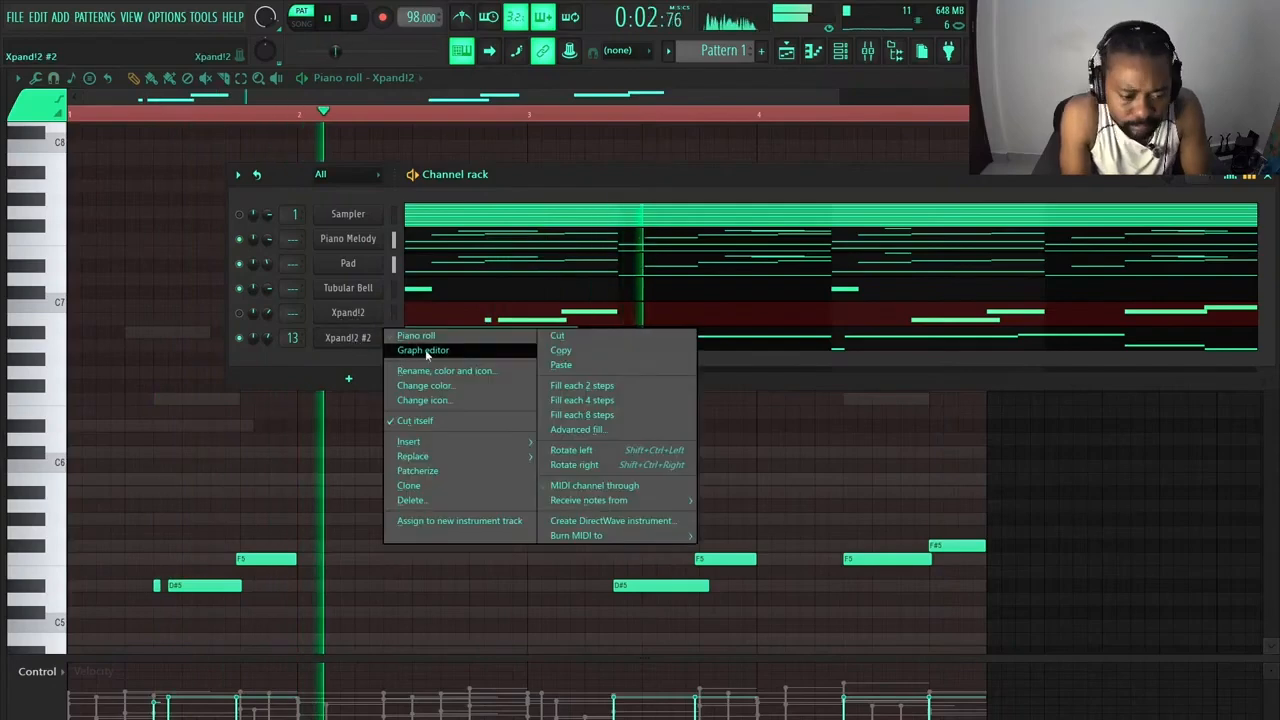
click(440, 370)
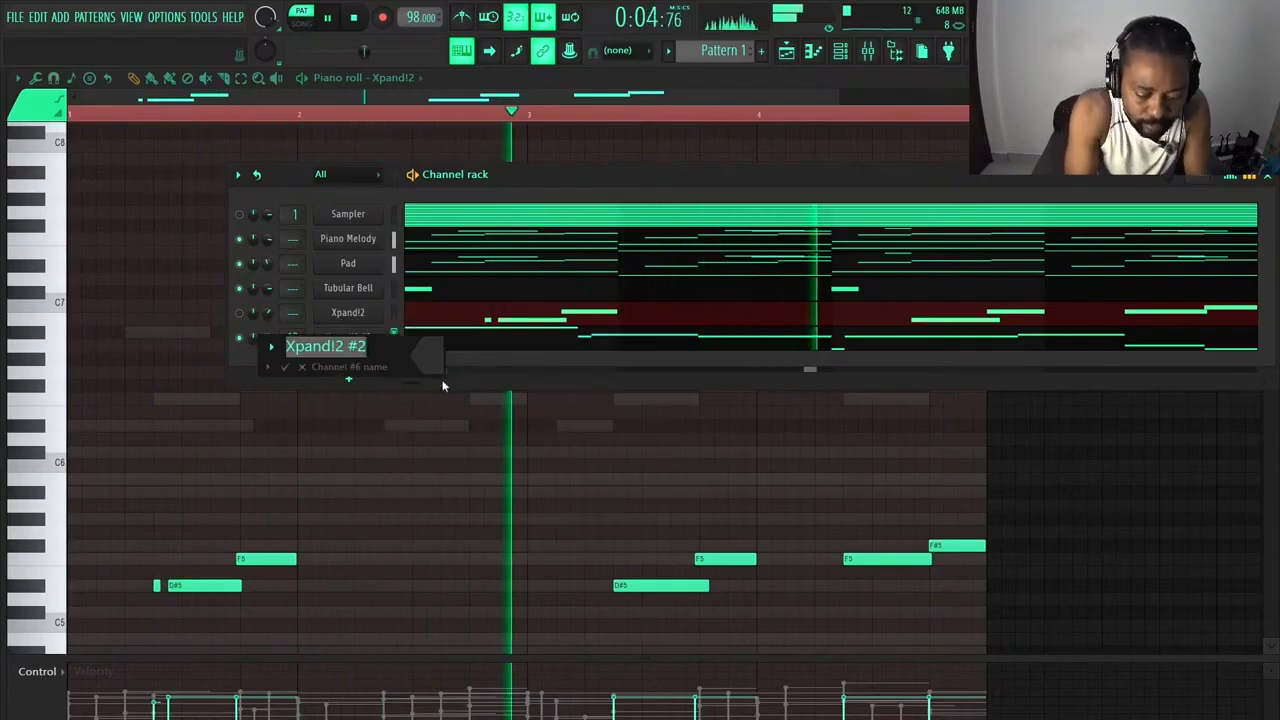
text(Guitar)
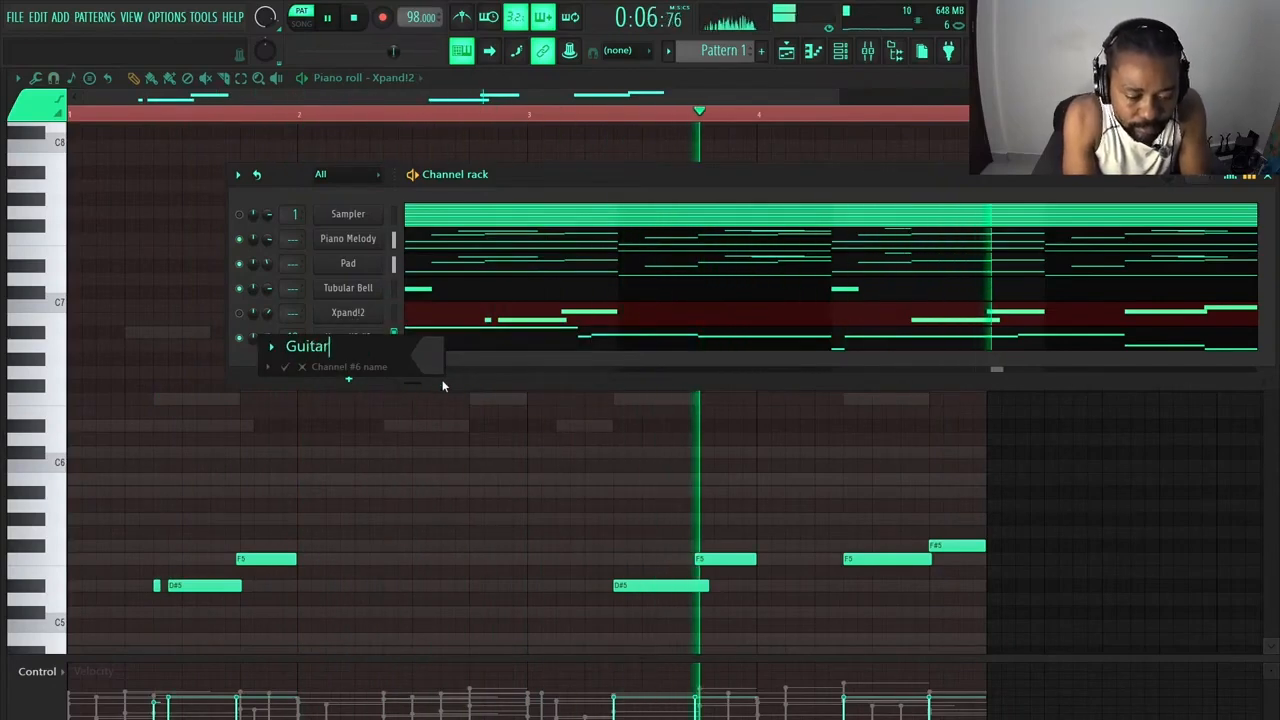
key(Return)
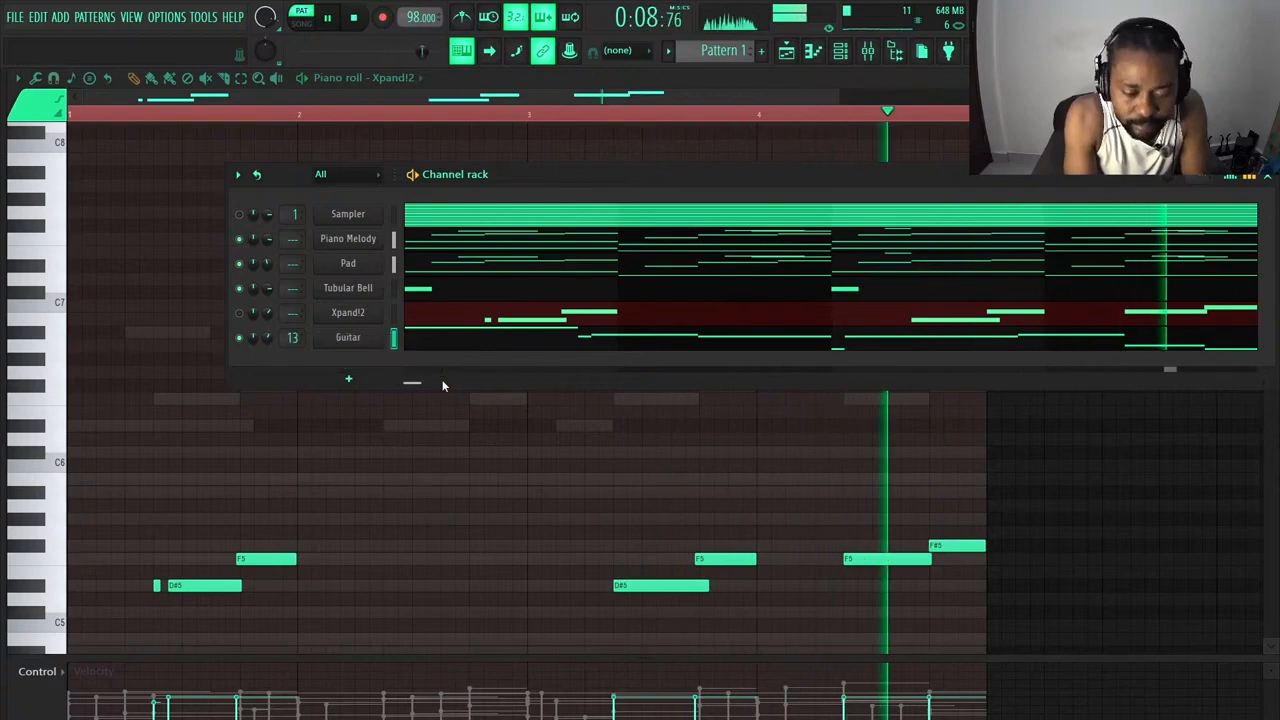
Stop playback, delete the muted Xpand!2 channel and start the pattern playing again
key(space)
right_click(345, 312)
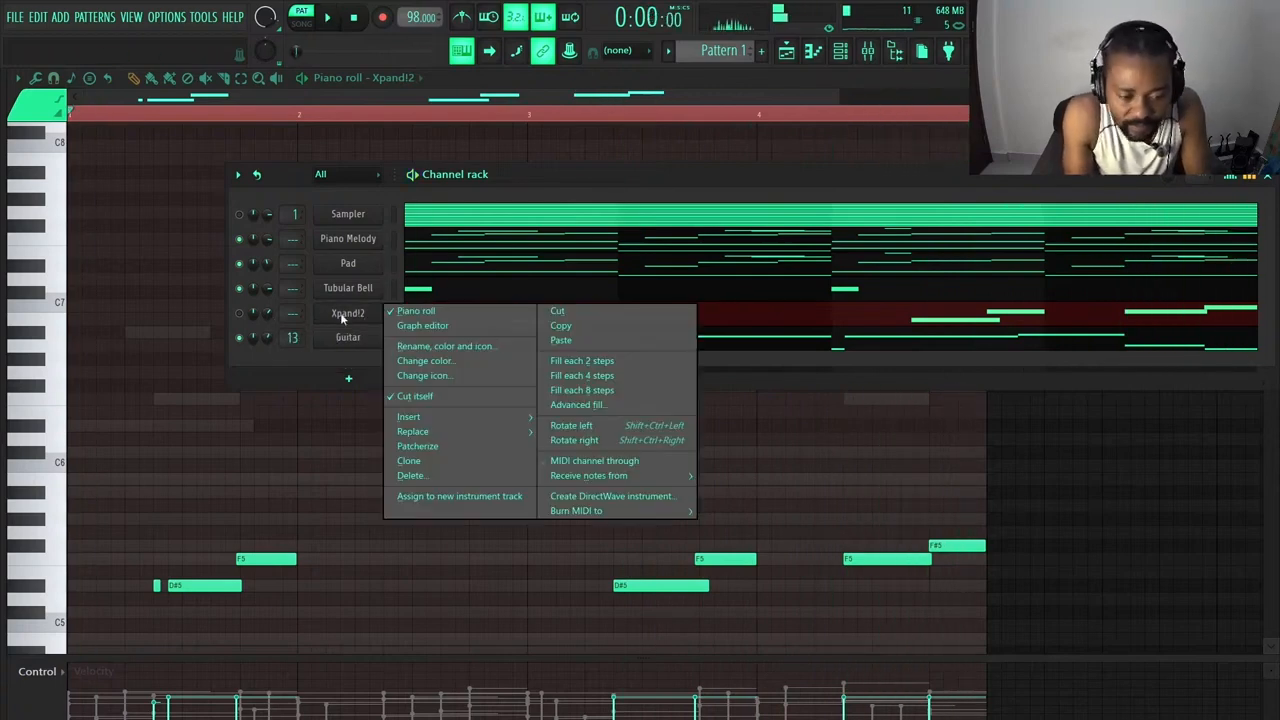
click(420, 476)
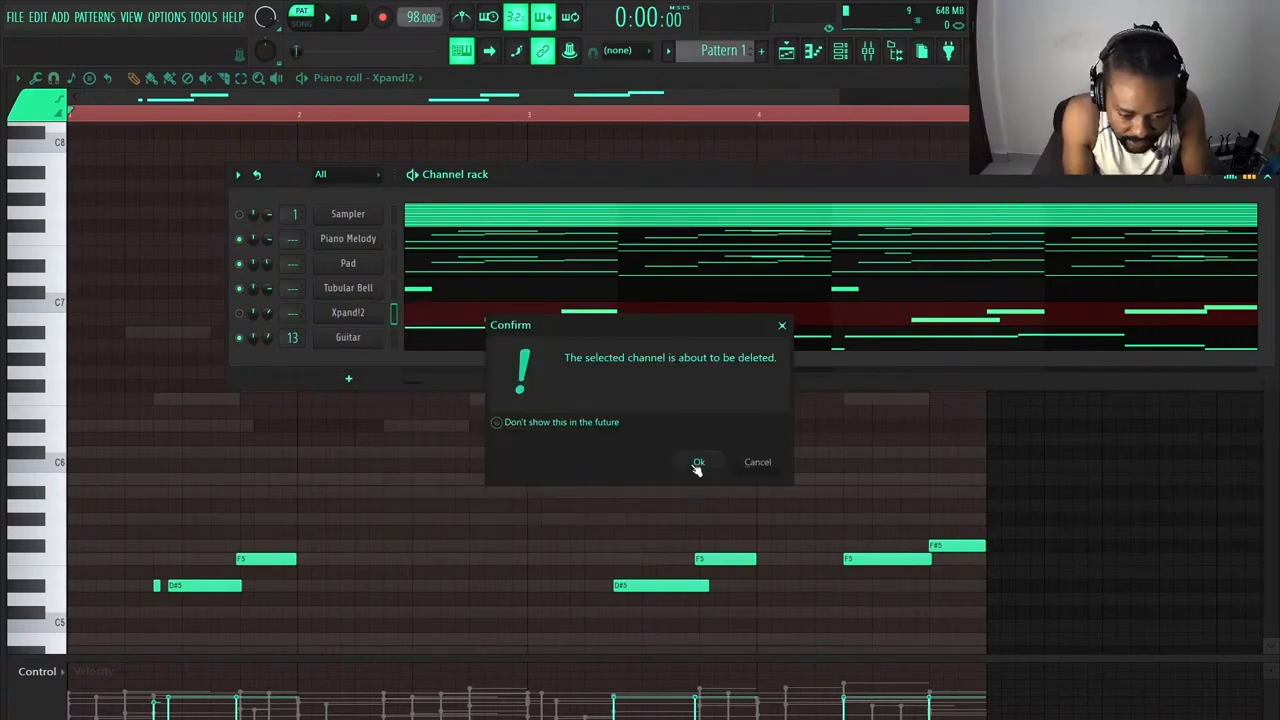
click(698, 464)
key(space)
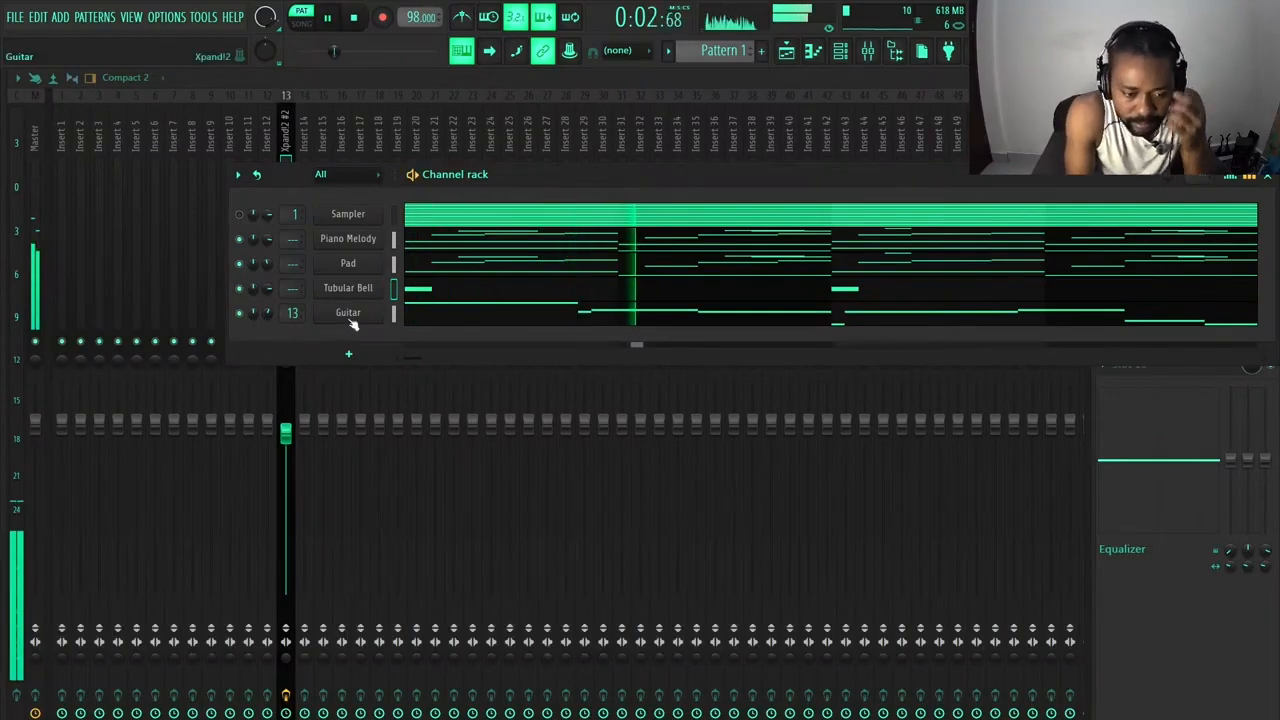
In the guitar track's Parametric EQ 2, raise band 3 slightly, set high-pass band 1 to 198 Hz, and return to the channel rack
drag(1067, 183, 1039, 207)
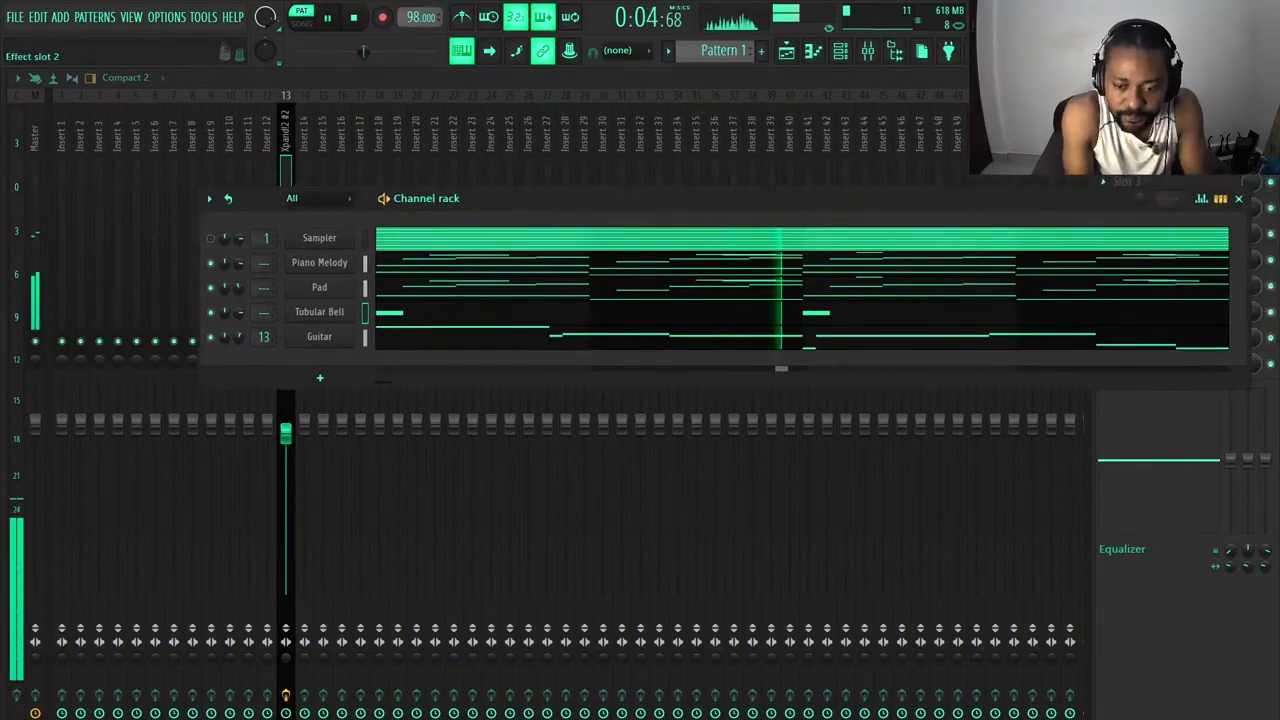
key(F6)
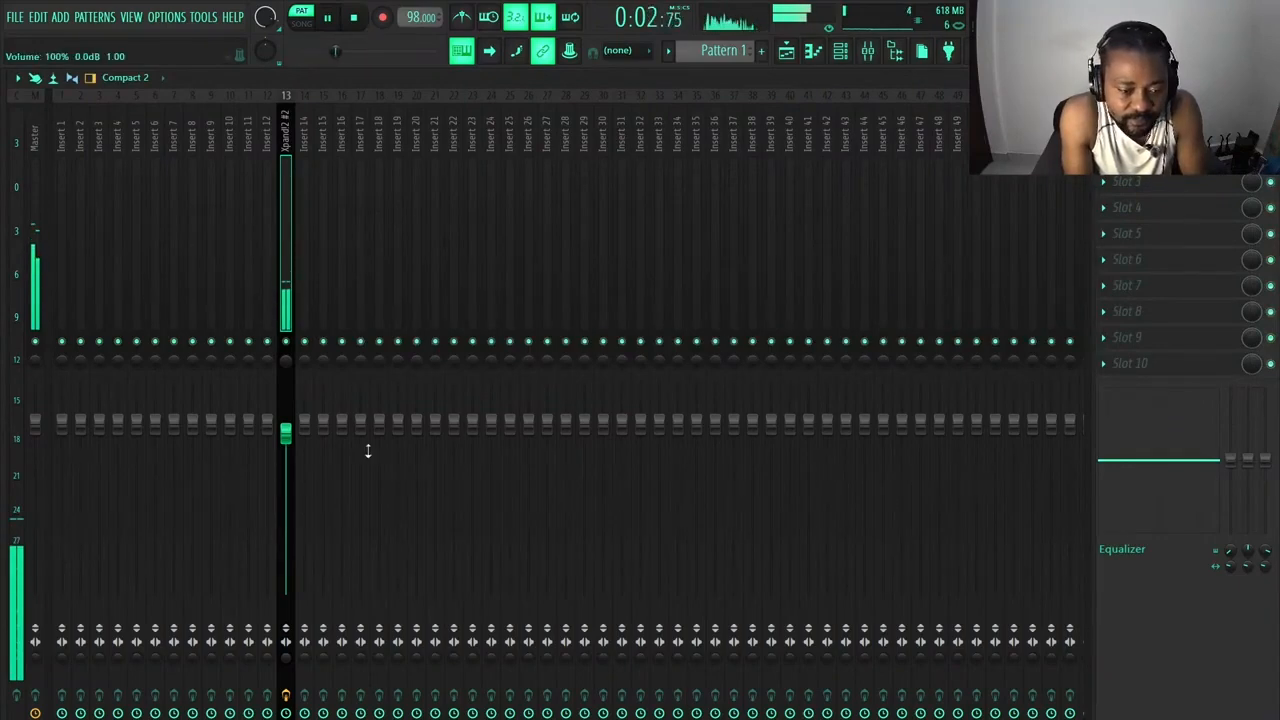
click(1127, 129)
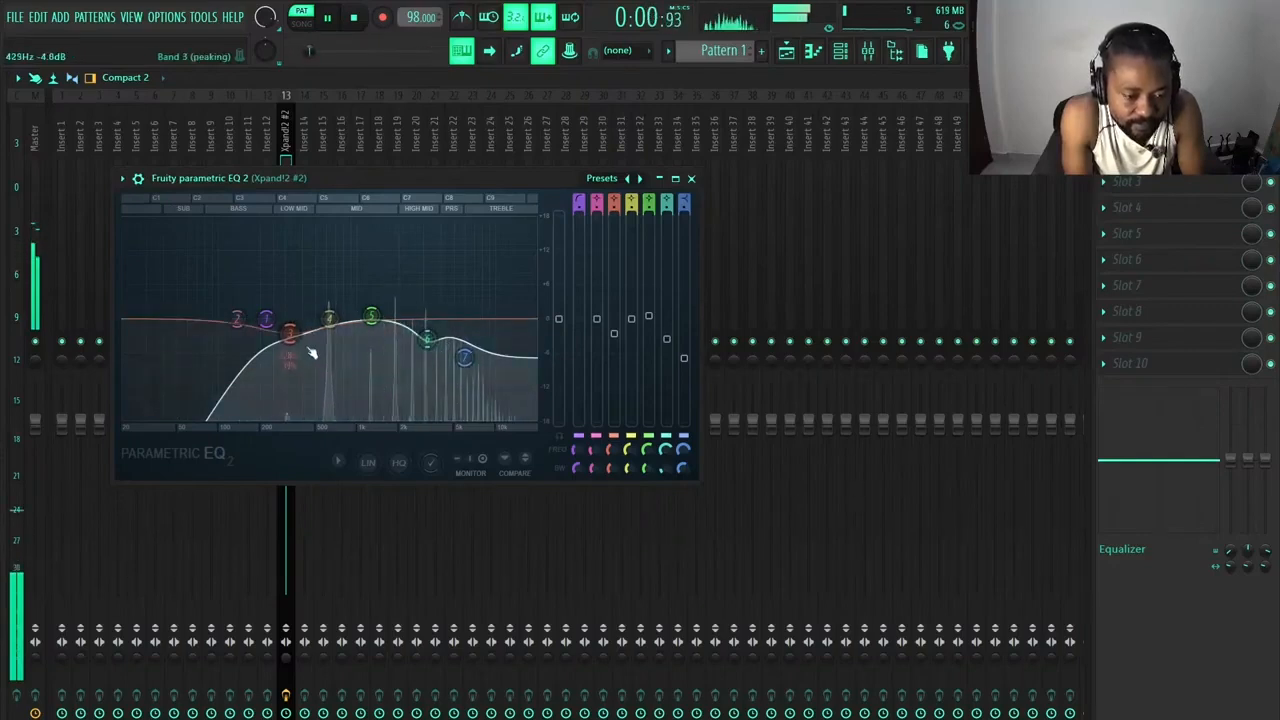
drag(289, 331, 259, 319)
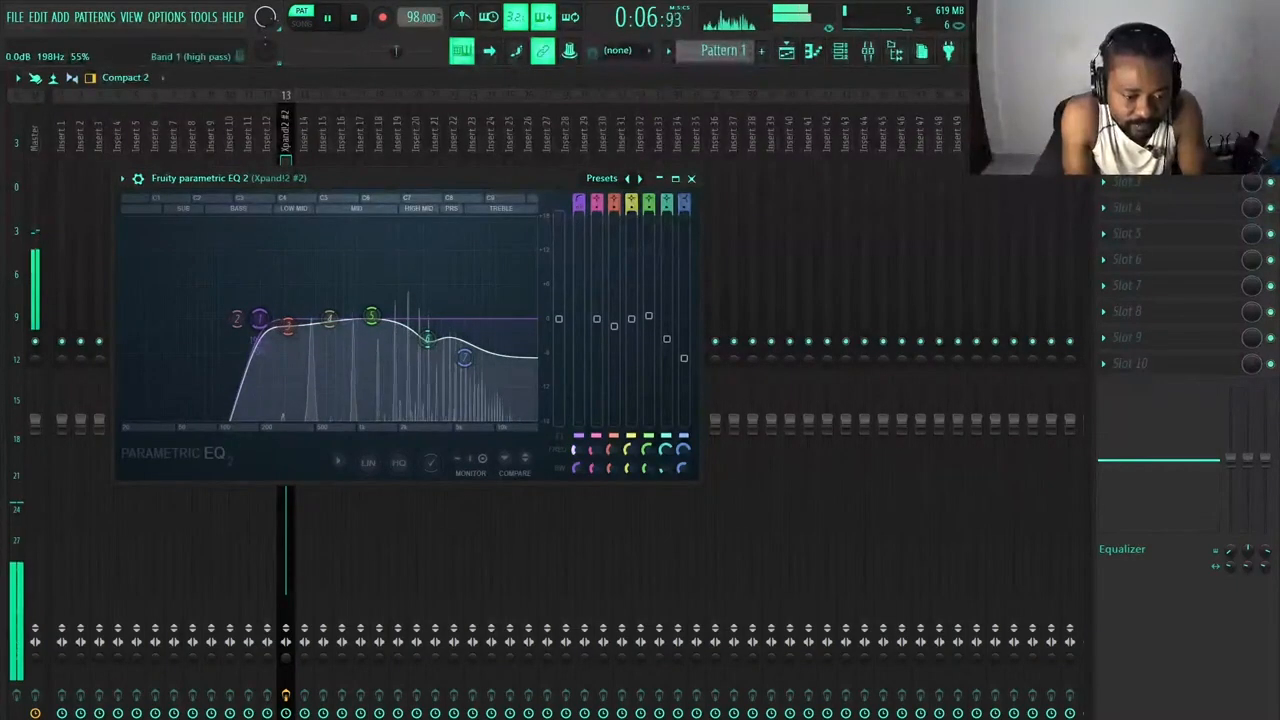
click(692, 180)
click(840, 50)
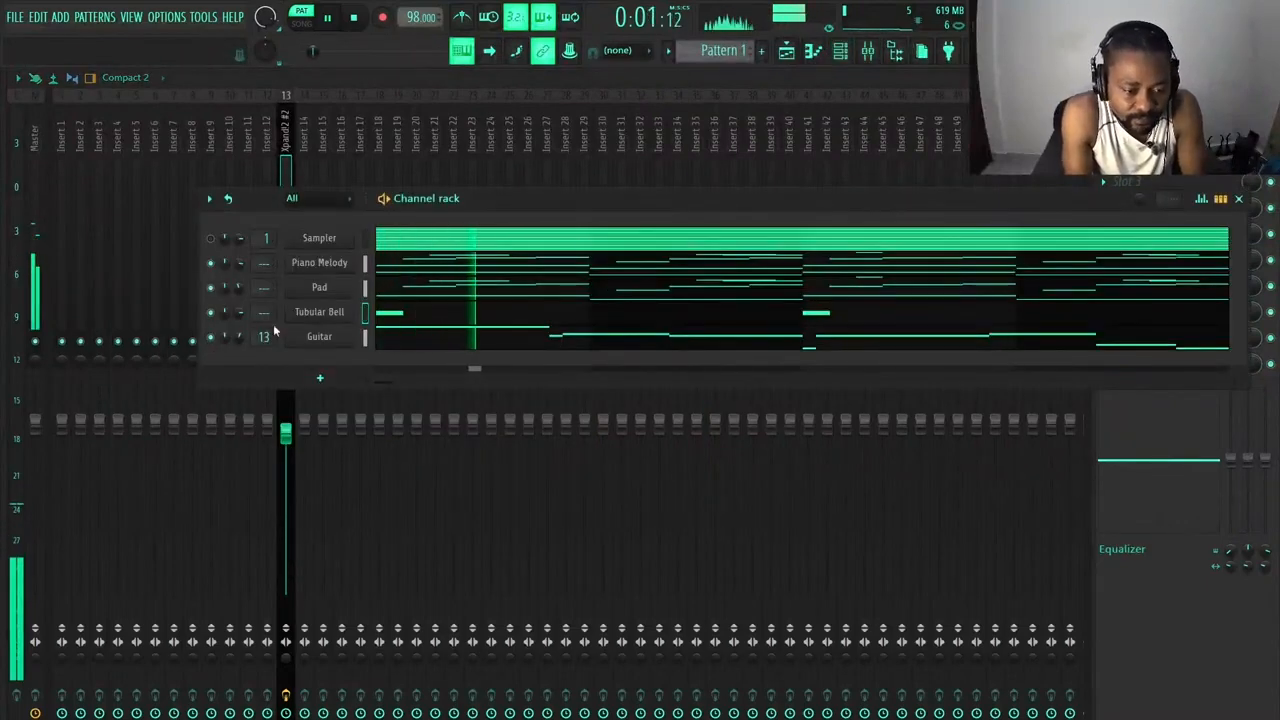
Stop playback and save the project as "Trap Melody Live 1" in a new project folder
key(space)
click(15, 17)
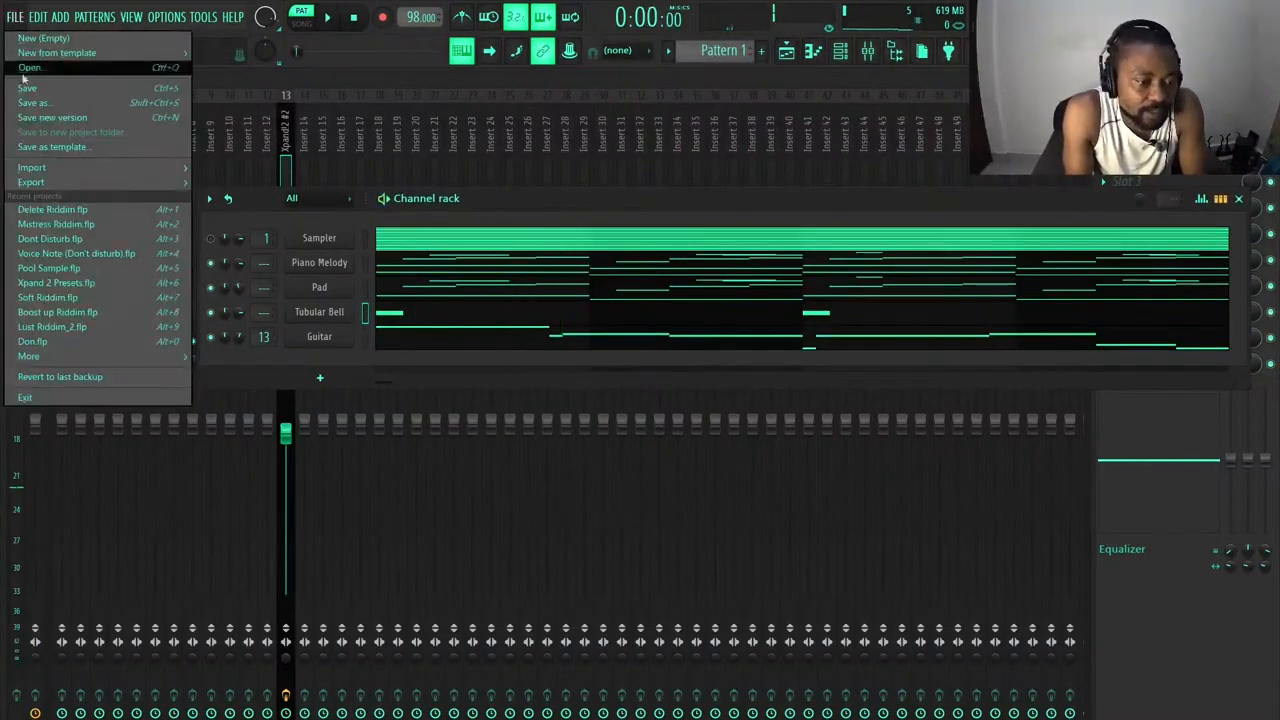
click(27, 88)
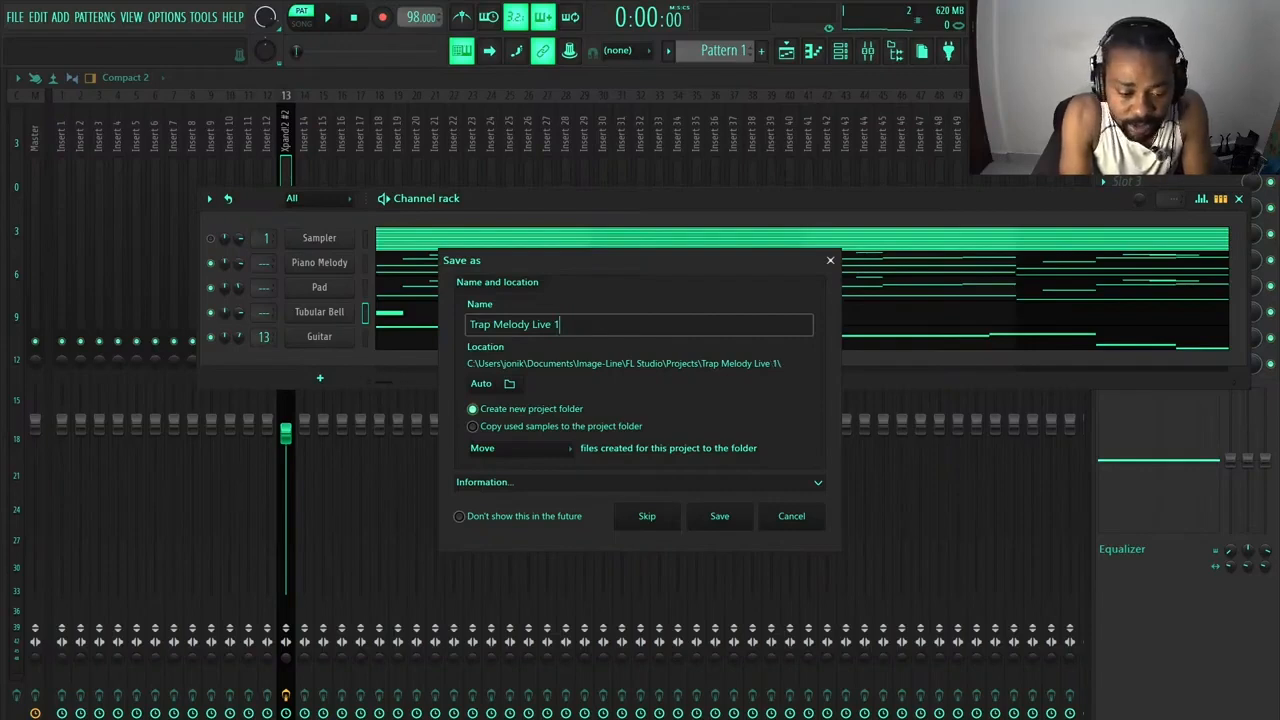
key(Return)
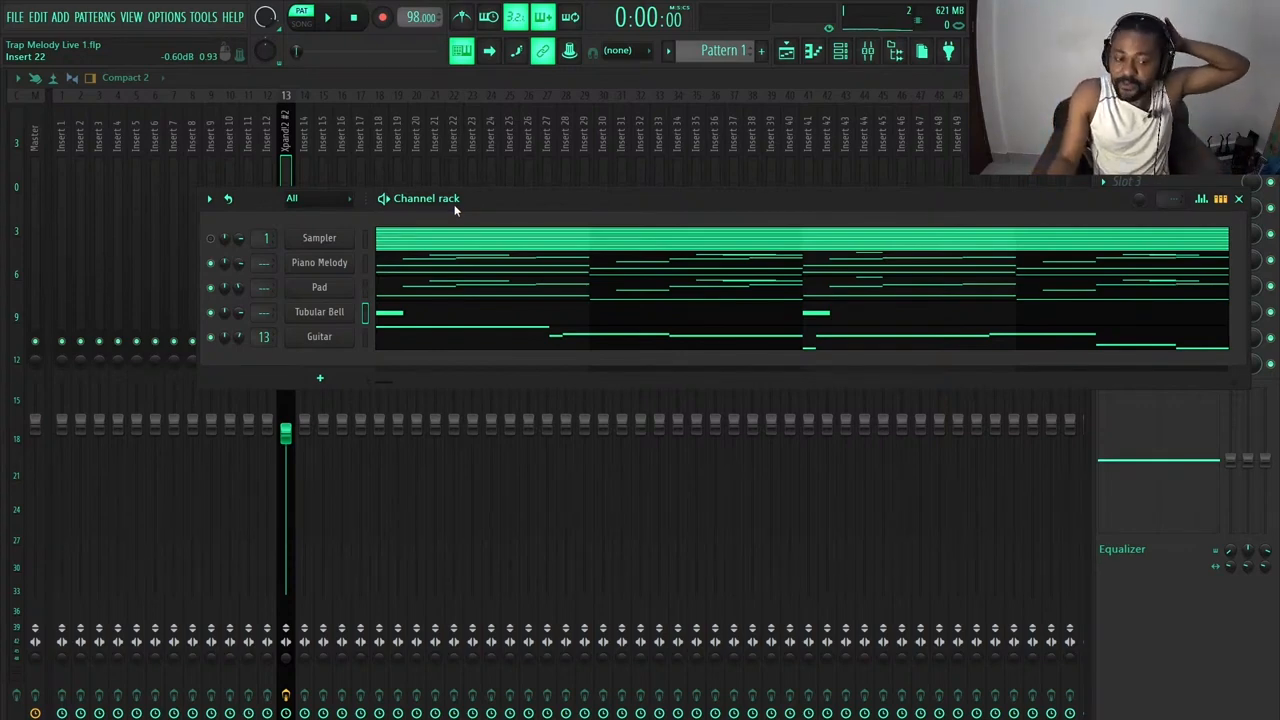
Delete the unused Sampler channel from the channel rack
right_click(326, 240)
click(400, 411)
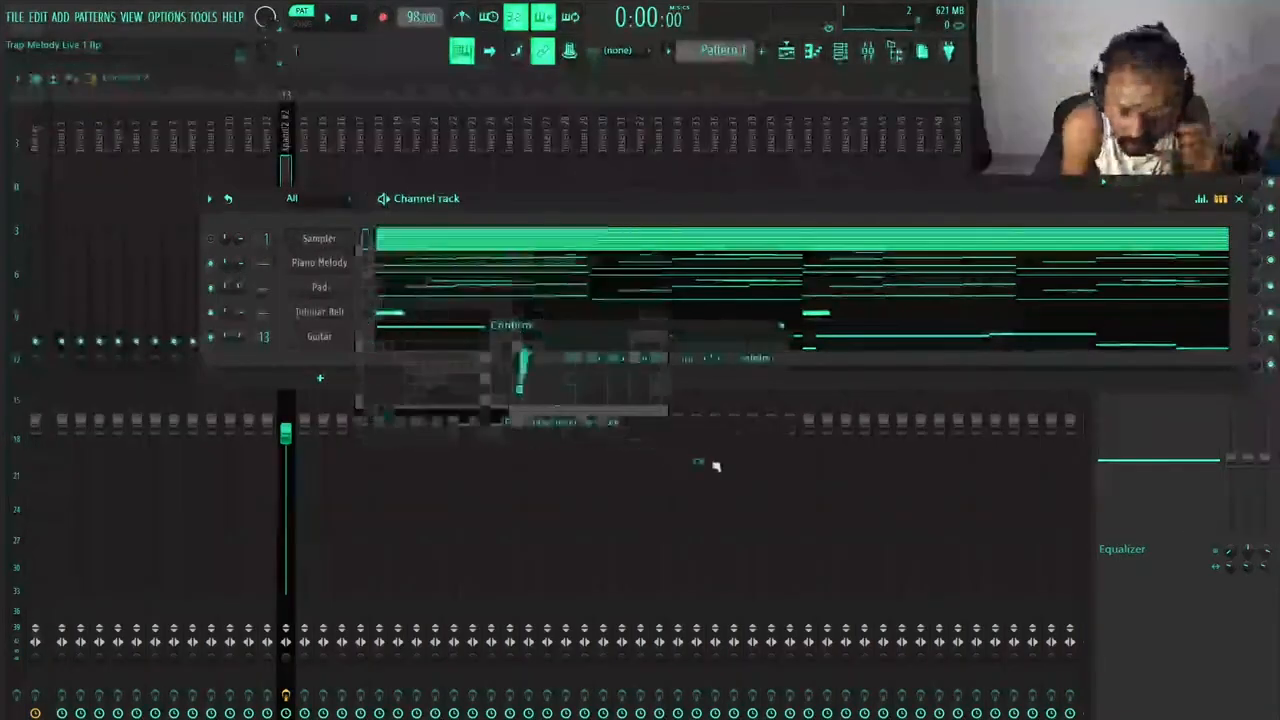
key(Return)
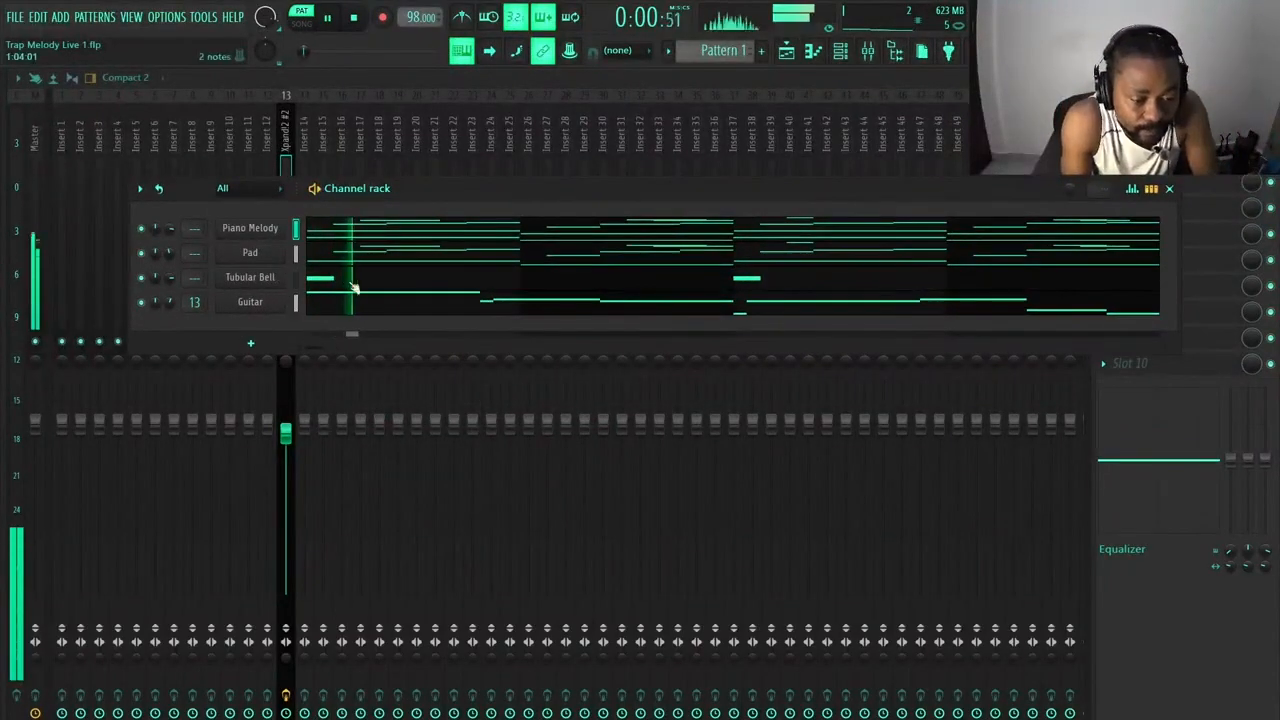
Adjust the Piano Melody channel's panning and restart playback to hear the balance
key(space)
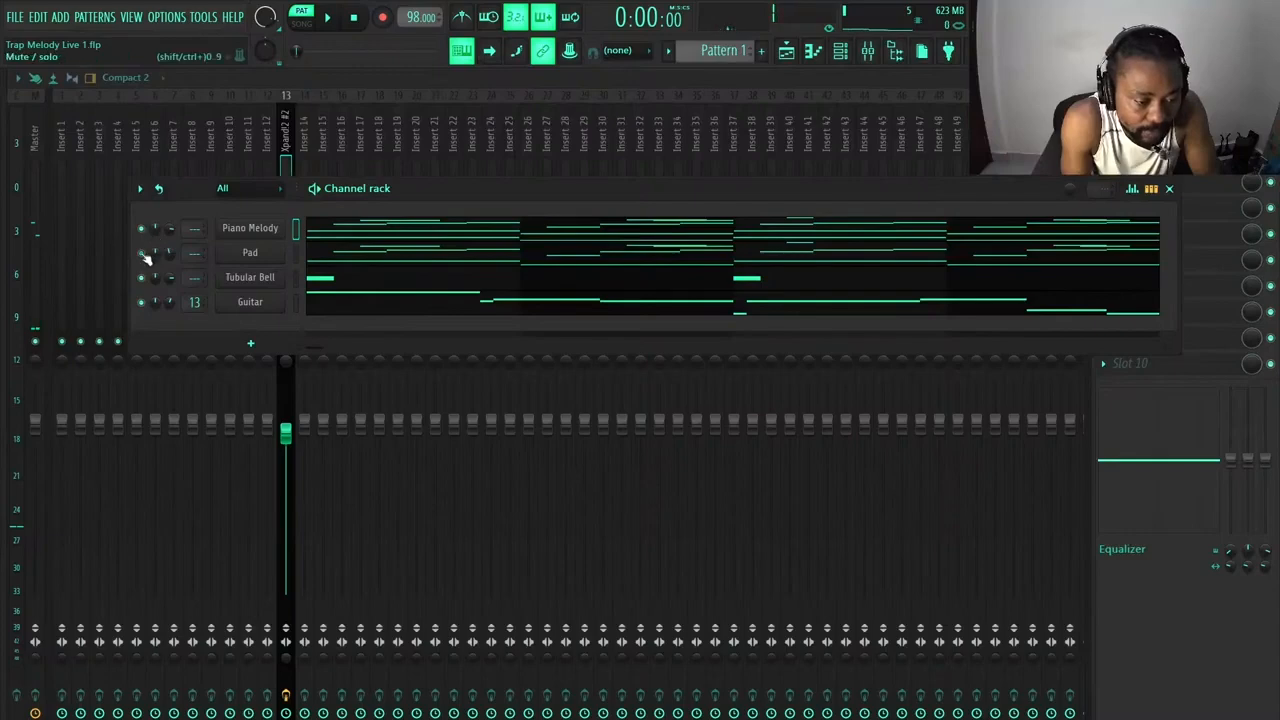
key(space)
mouse_move(157, 230)
mouse_down()
mouse_move(157, 242)
mouse_move(157, 219)
mouse_up()
key(space)
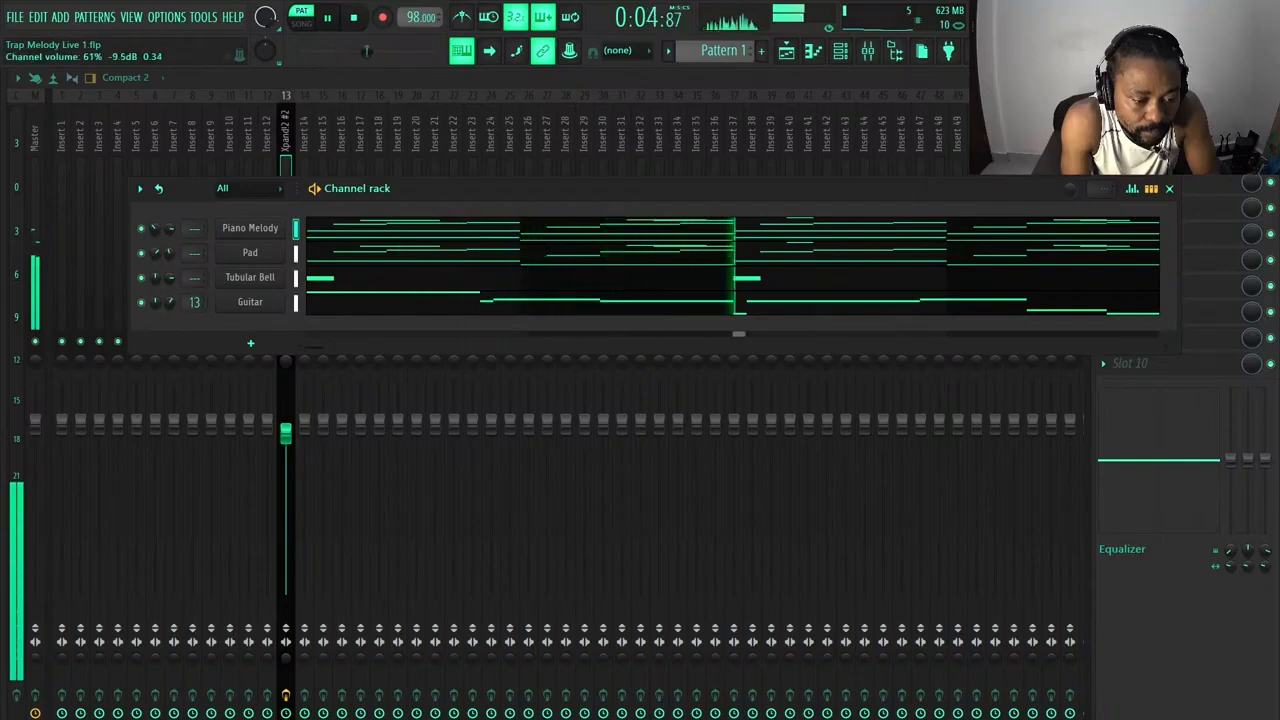
In the guitar mixer track's Parametric EQ 2, lower band 6 slightly, raise band 5, and close the EQ
click(290, 140)
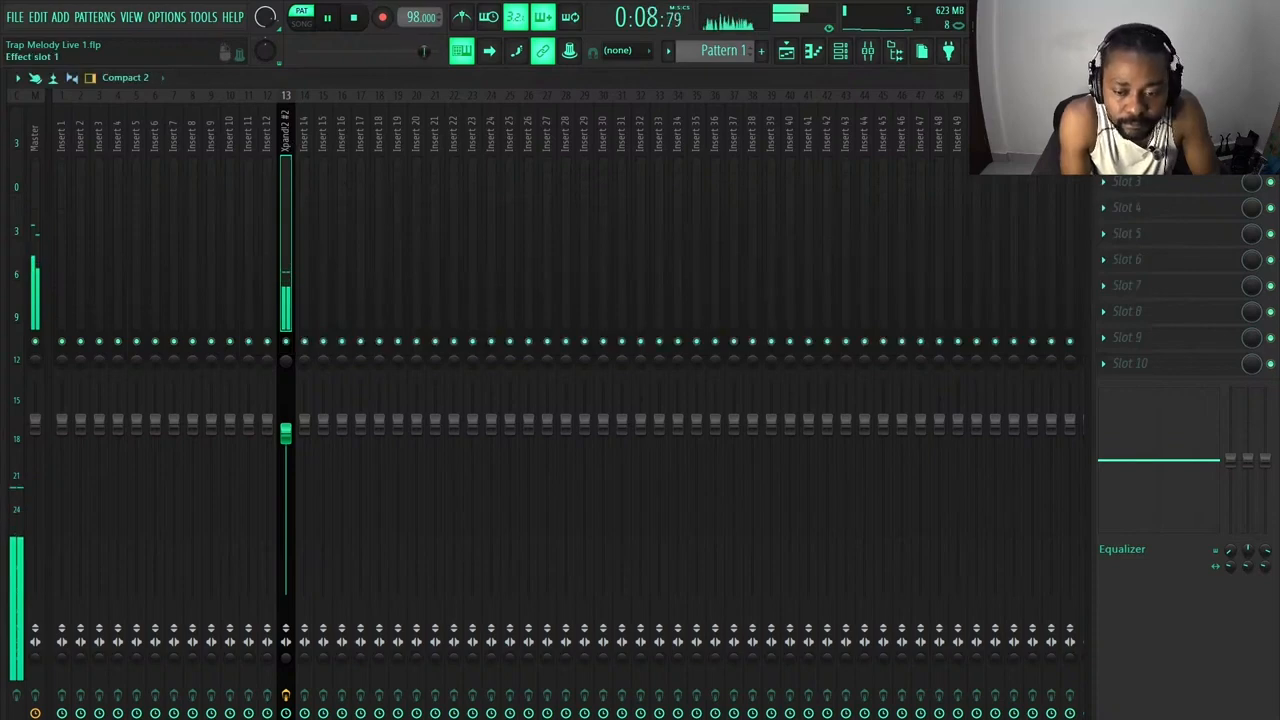
click(1130, 129)
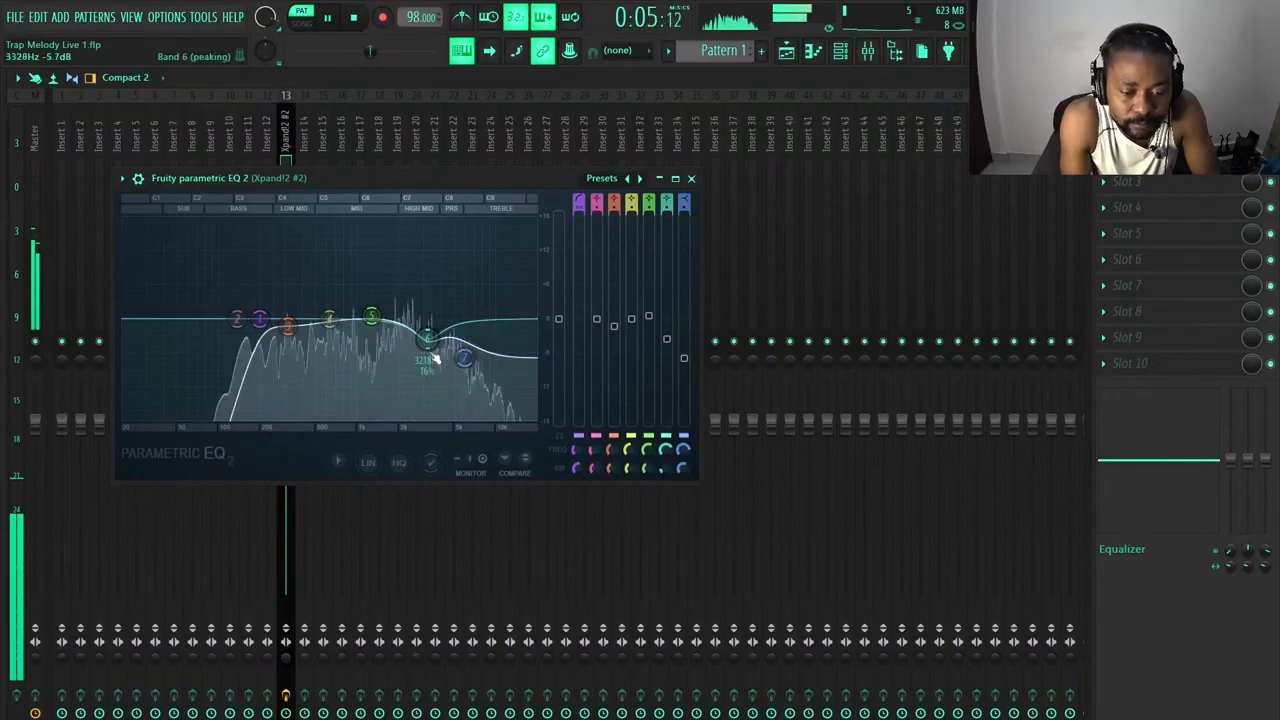
click(667, 340)
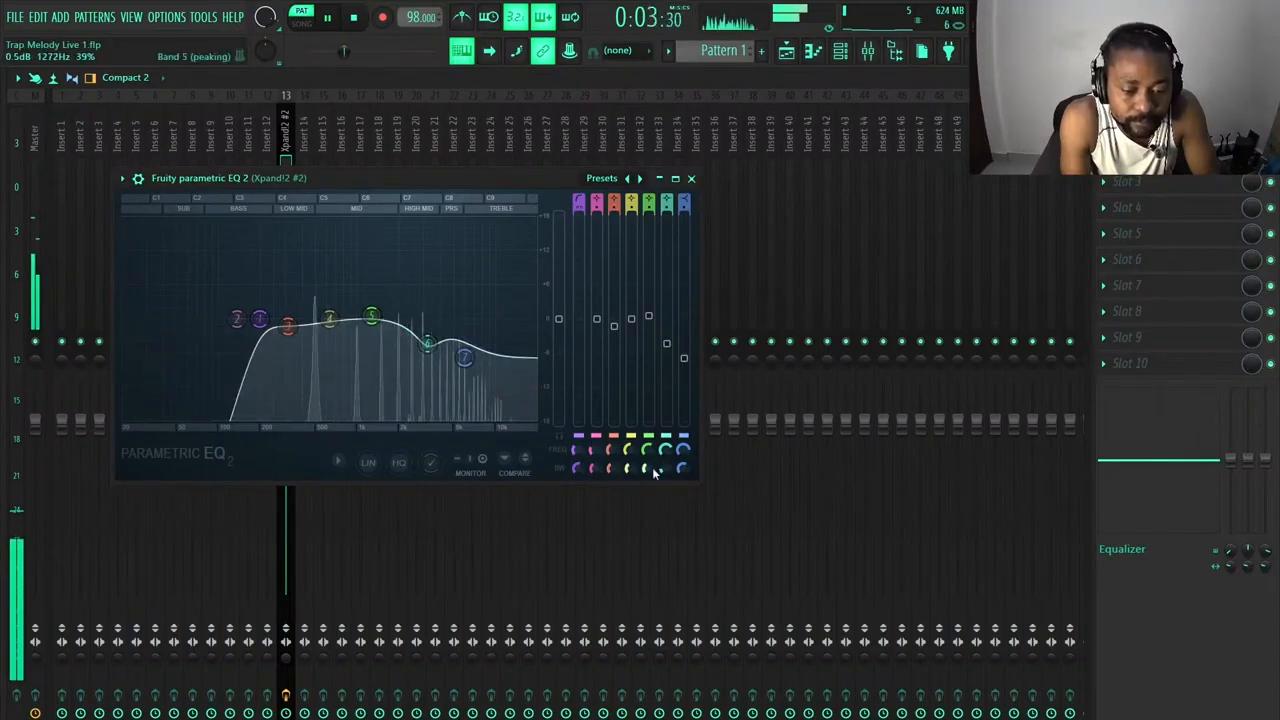
drag(372, 302, 373, 301)
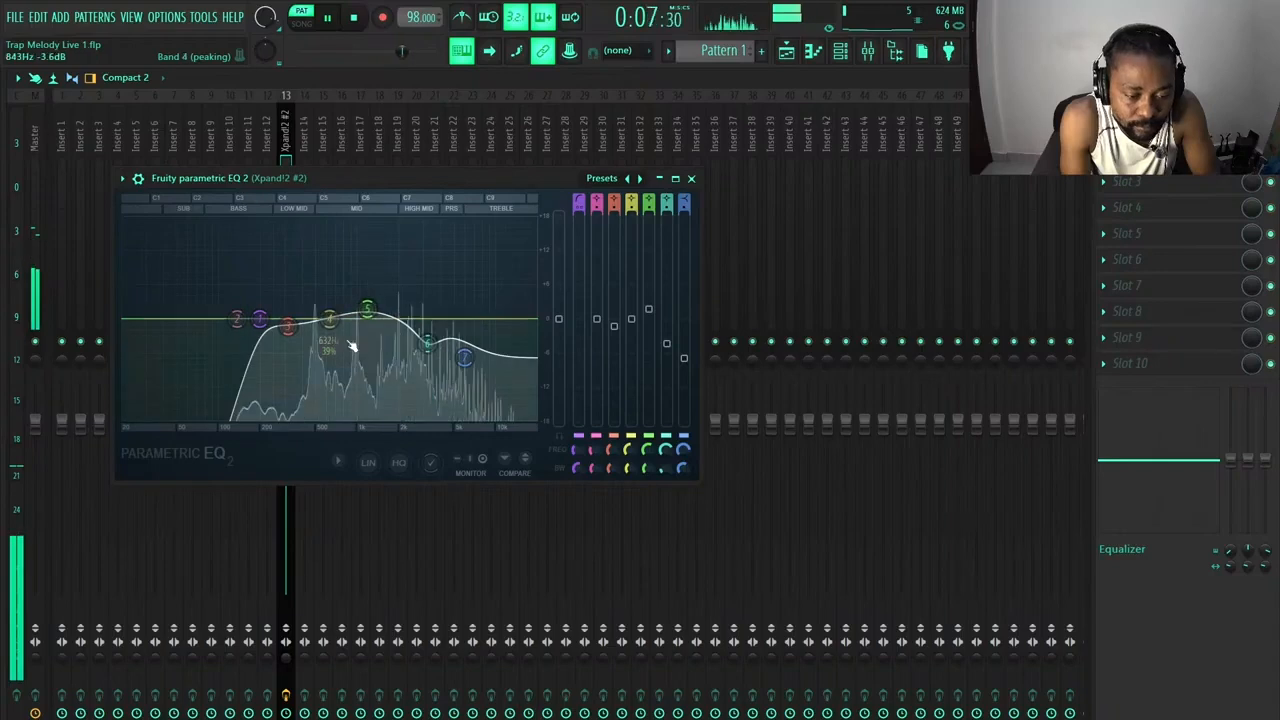
click(692, 180)
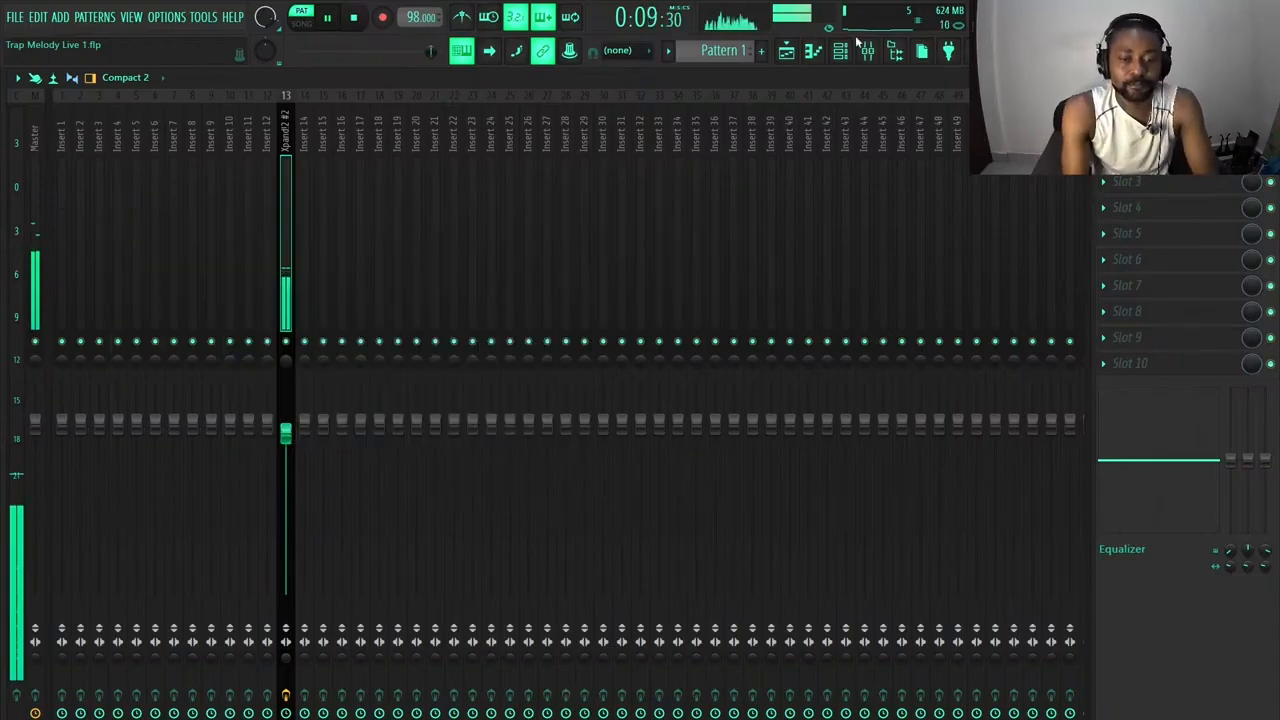
Switch to the playlist, bring up the channel rack, and open the Tubular Bell channel's notes in the piano roll
click(786, 50)
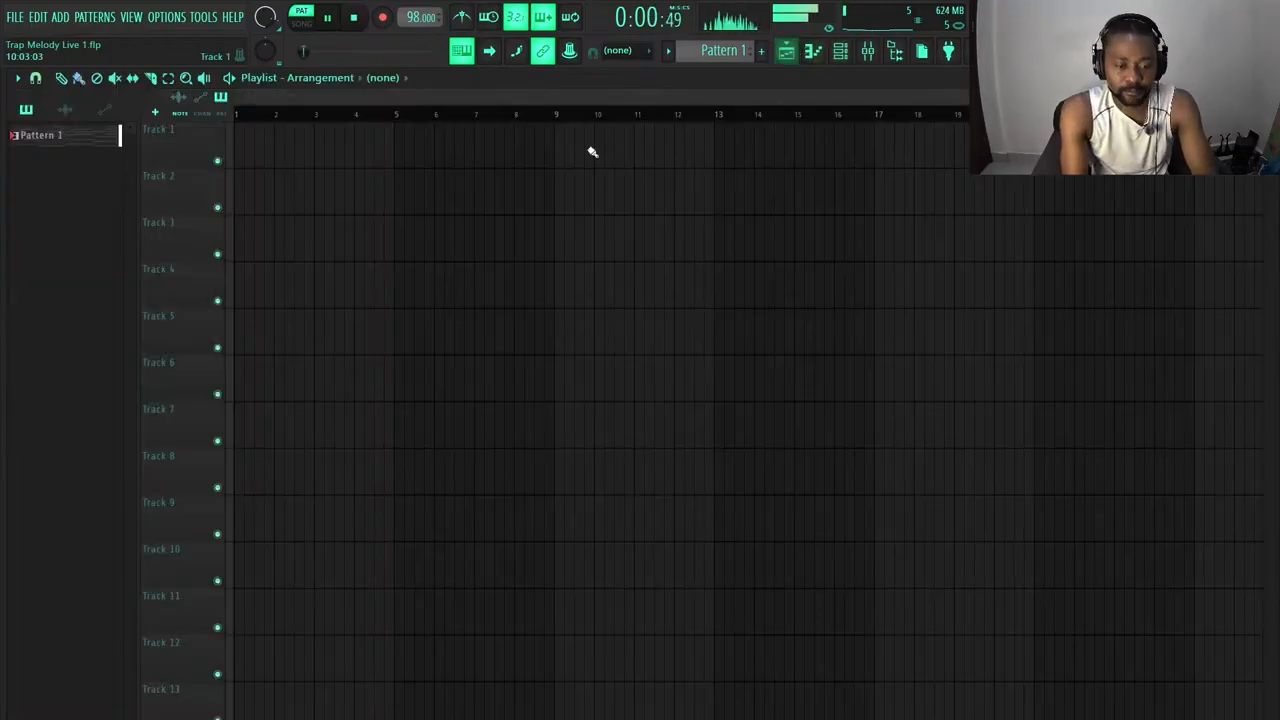
click(845, 54)
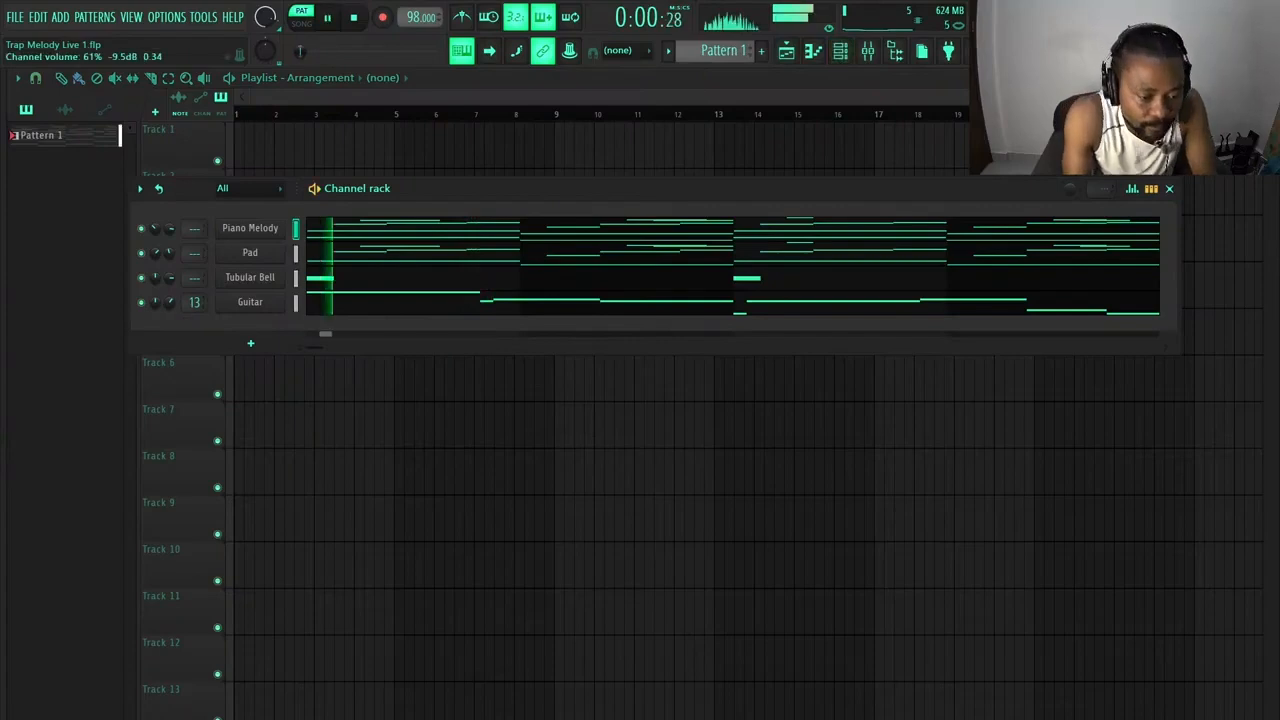
scroll(172, 302, down, 2)
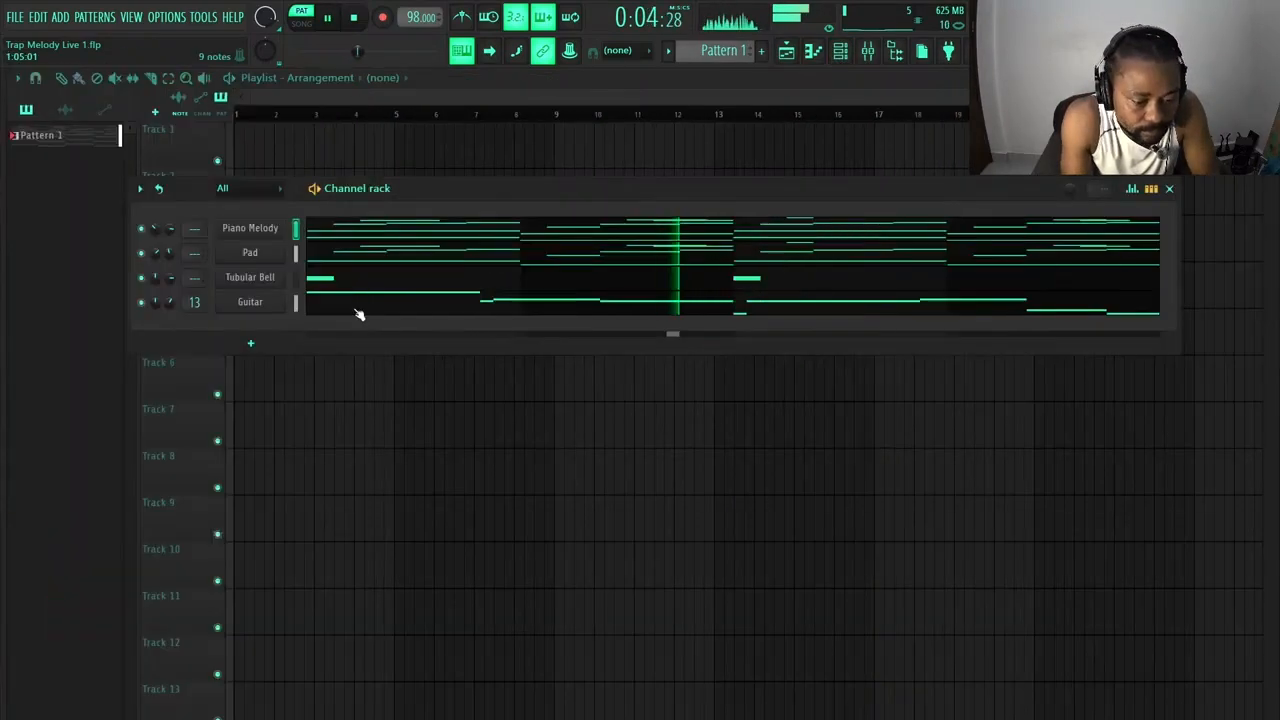
click(321, 280)
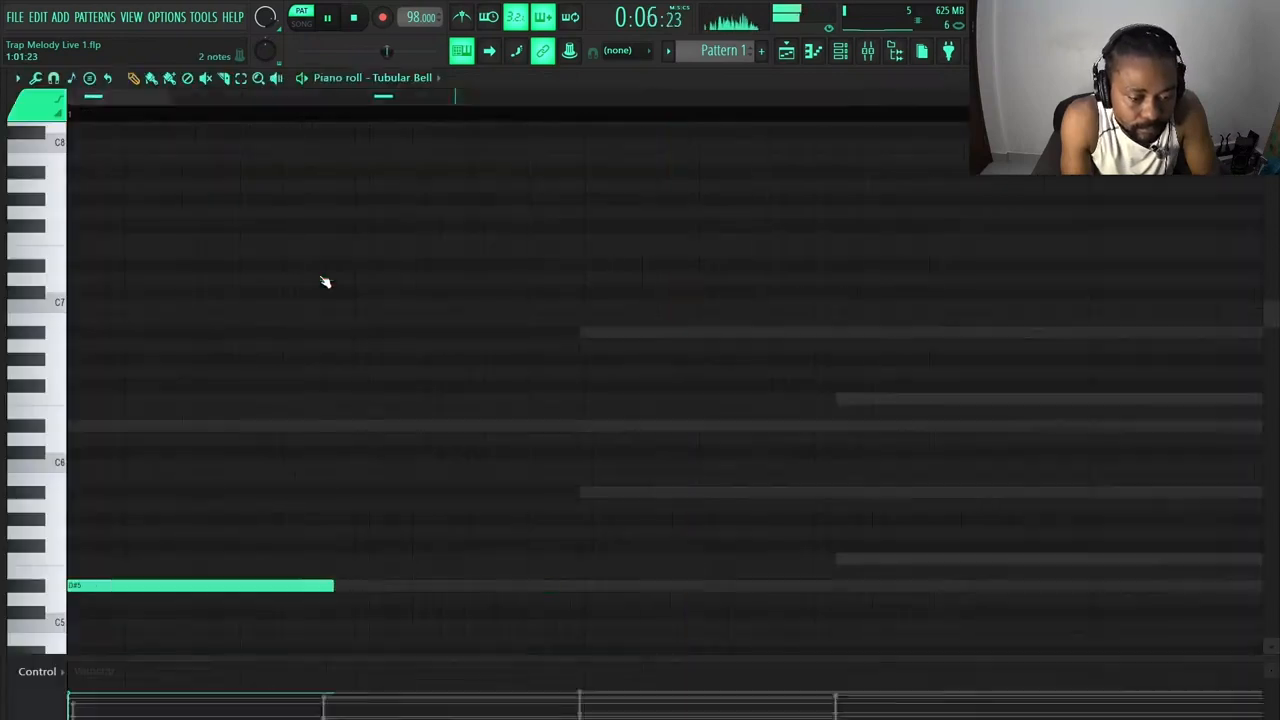
scroll(280, 430, down, 3)
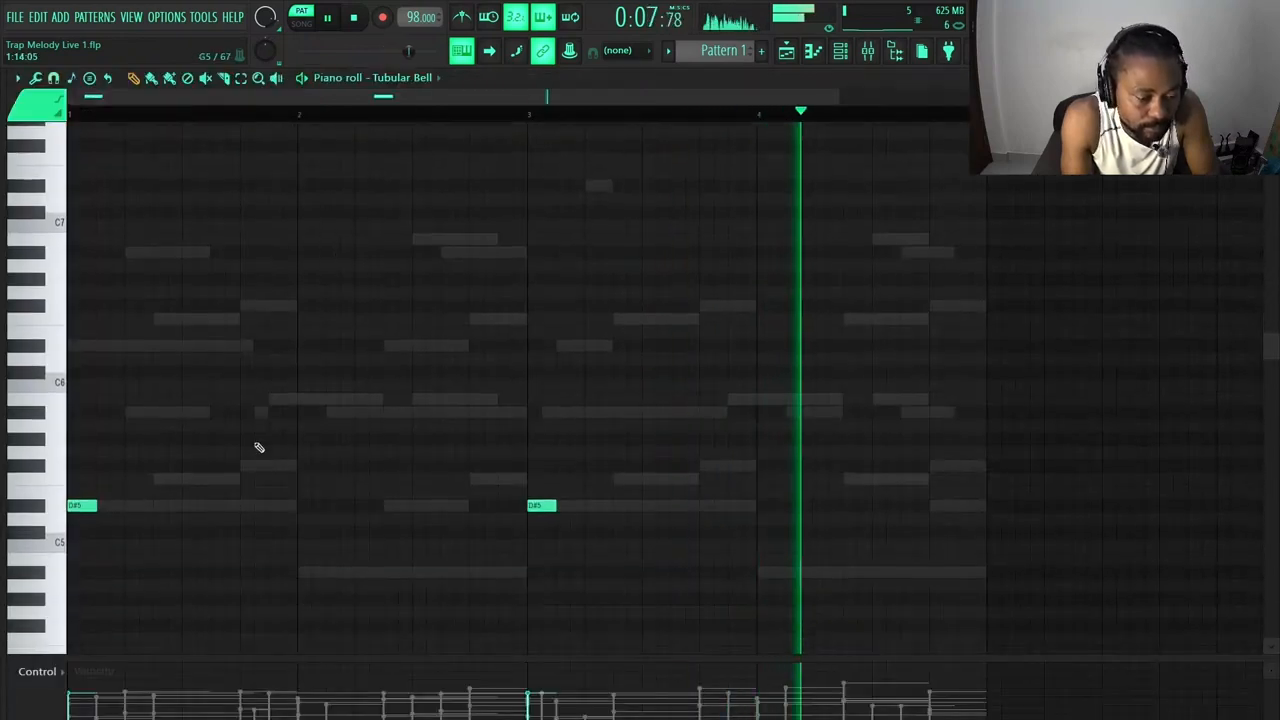
Try doubling the Tubular Bell an octave higher with short D#6 notes at the start of bars 1 and 3
click(89, 346)
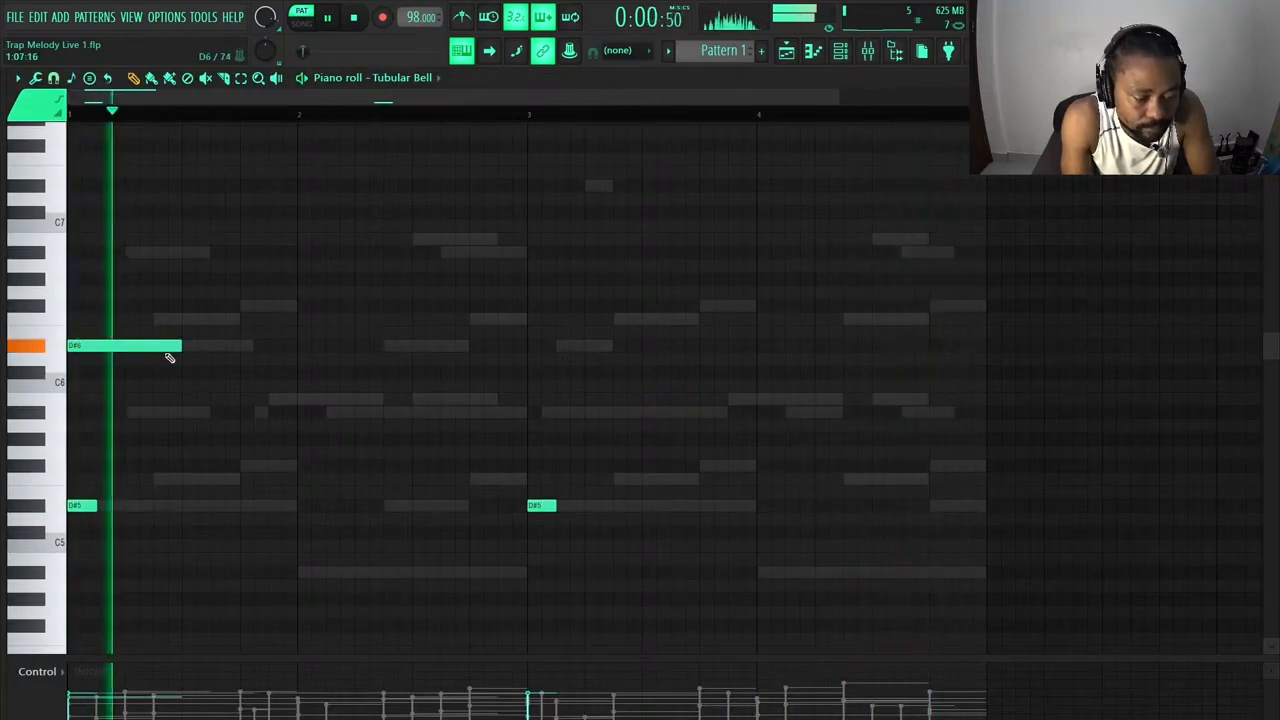
key(space)
key(space)
key(space)
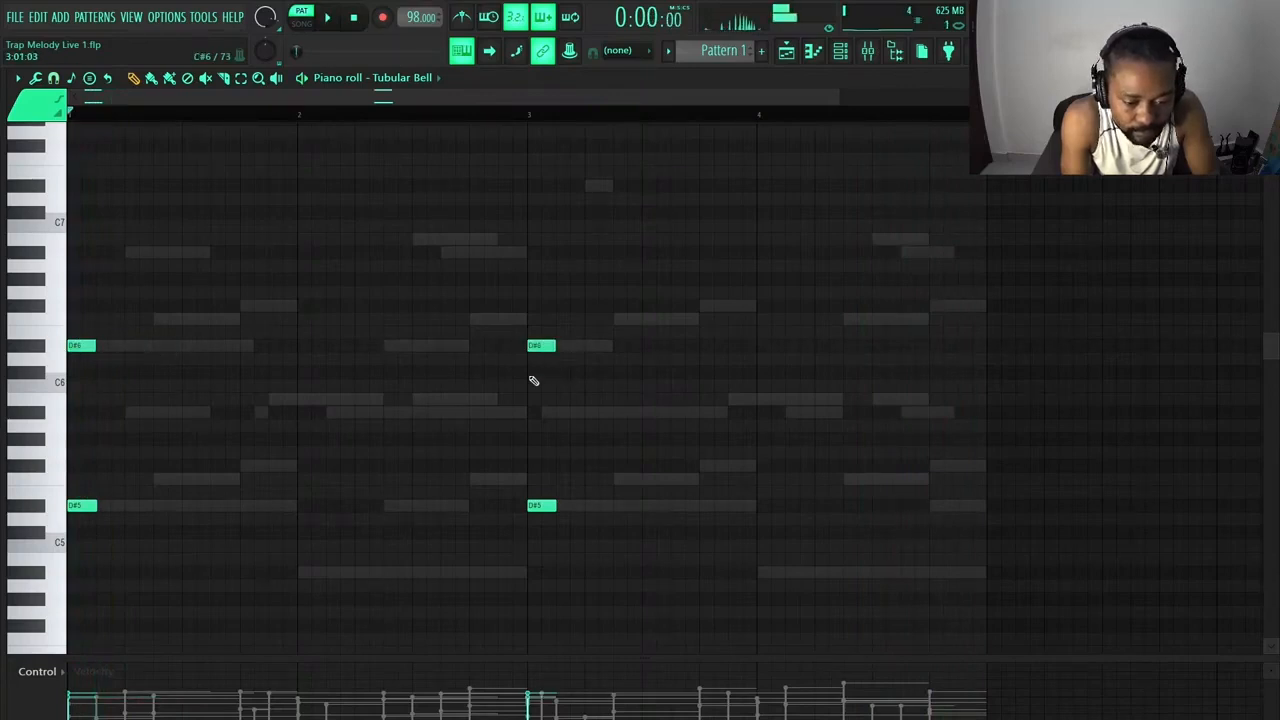
Play the doubled Tubular Bell part from the start, and delete both D#6 notes
key(space)
key(space)
key(space)
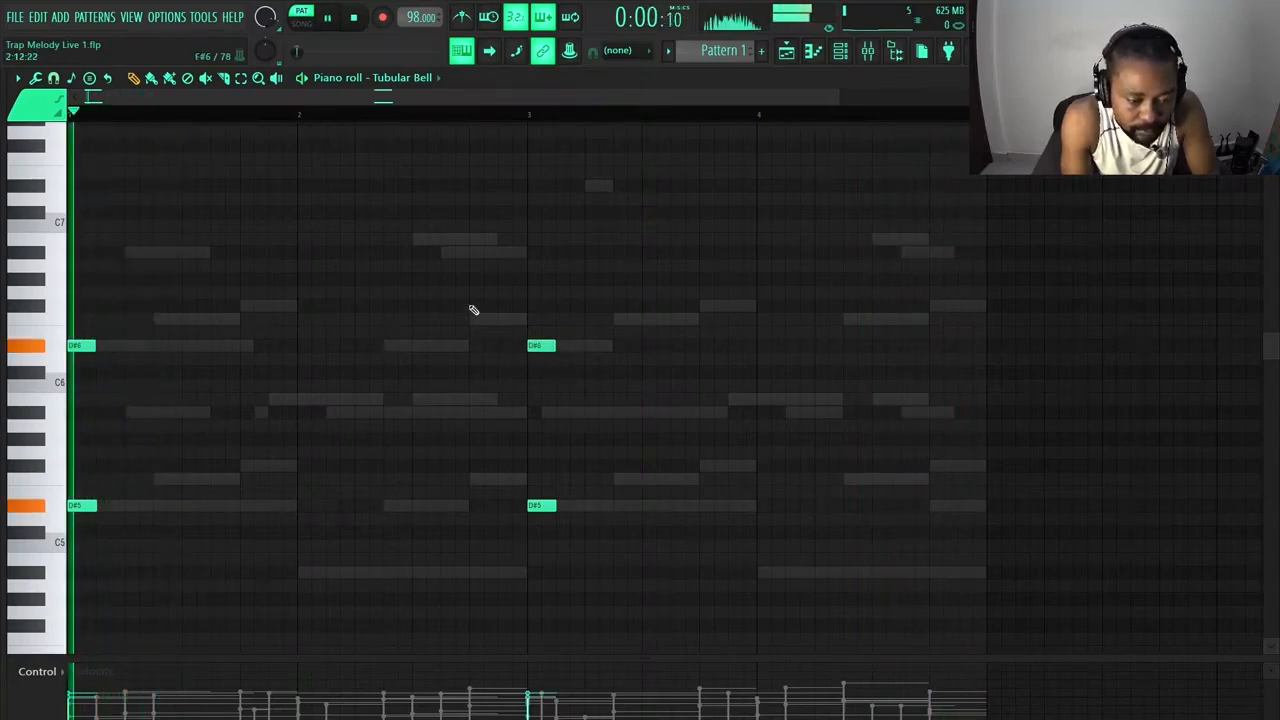
key(space)
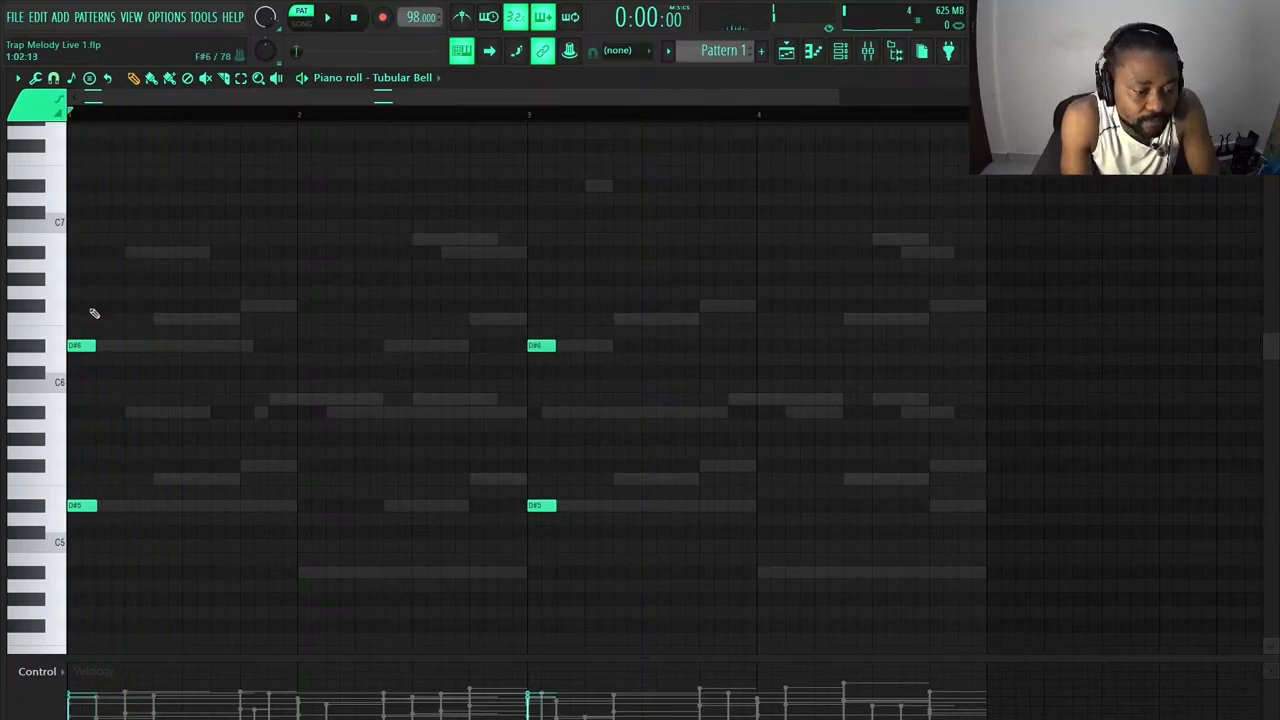
right_click(81, 345)
right_click(541, 345)
Replay the pattern, pan the Tubular Bell channel to the right, and adjust the Guitar channel's volume
click(840, 51)
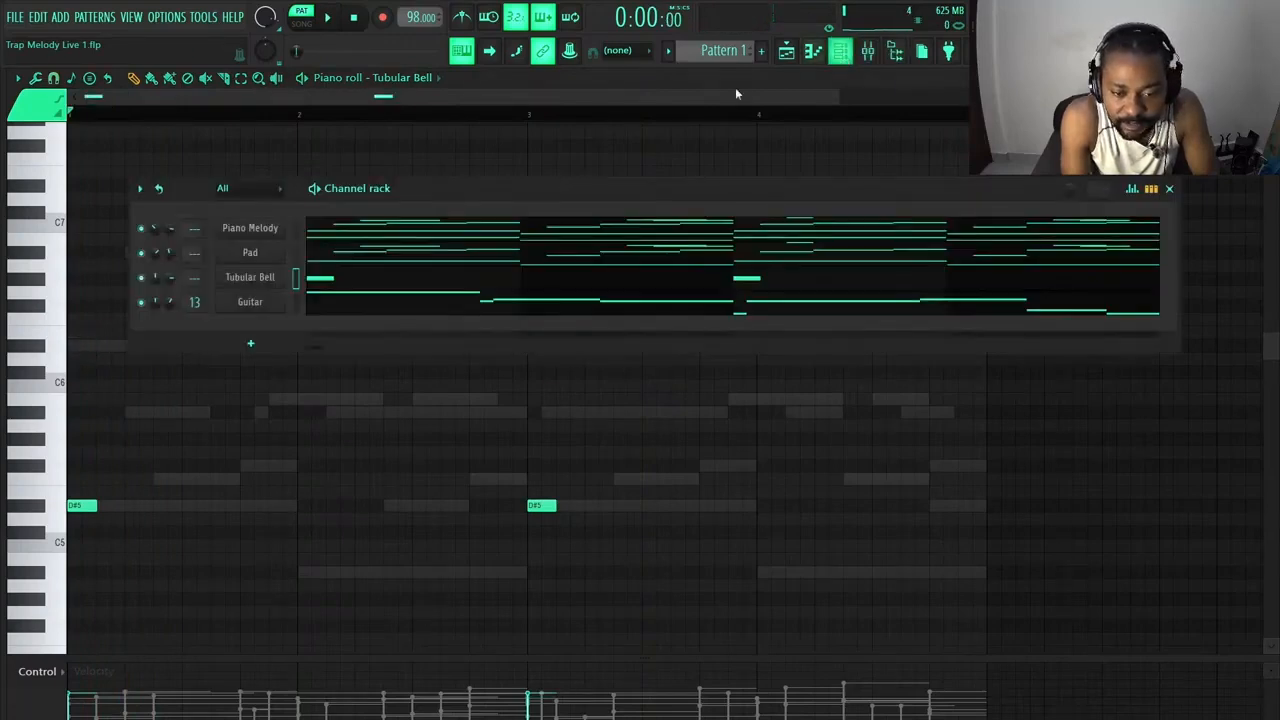
key(space)
key(space)
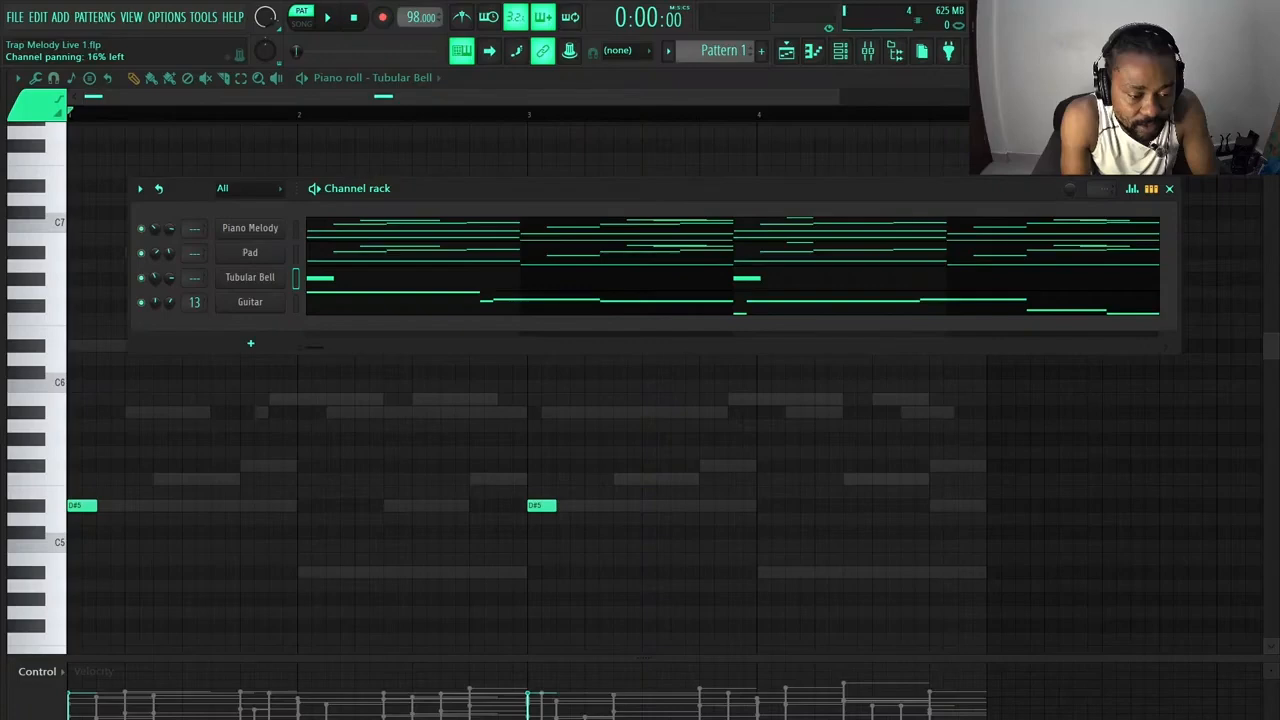
key(space)
key(space)
key(space)
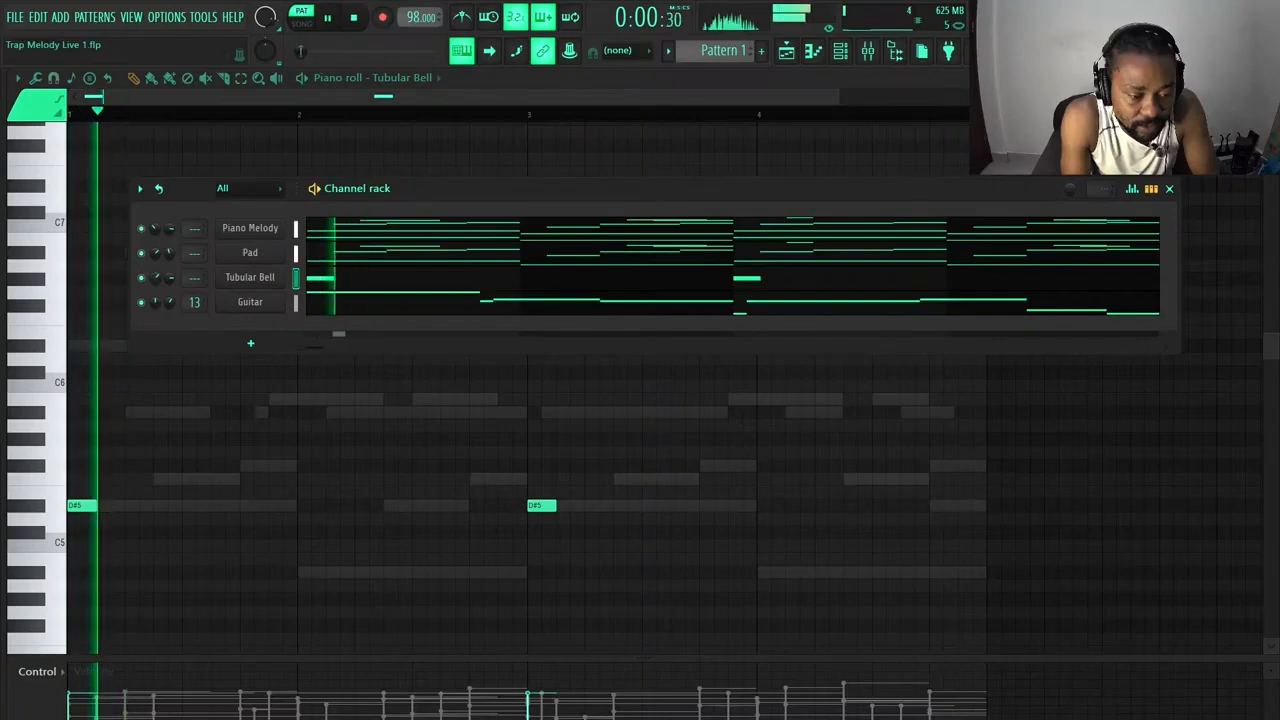
drag(156, 279, 156, 272)
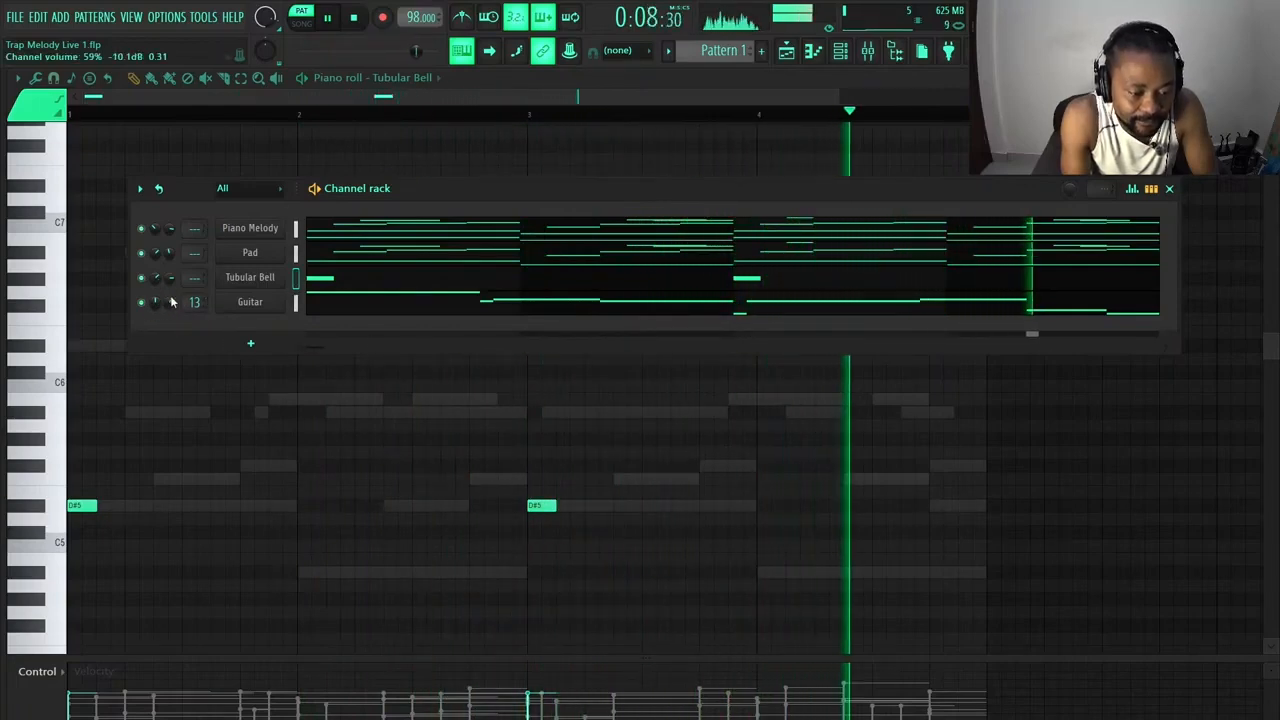
drag(172, 302, 175, 318)
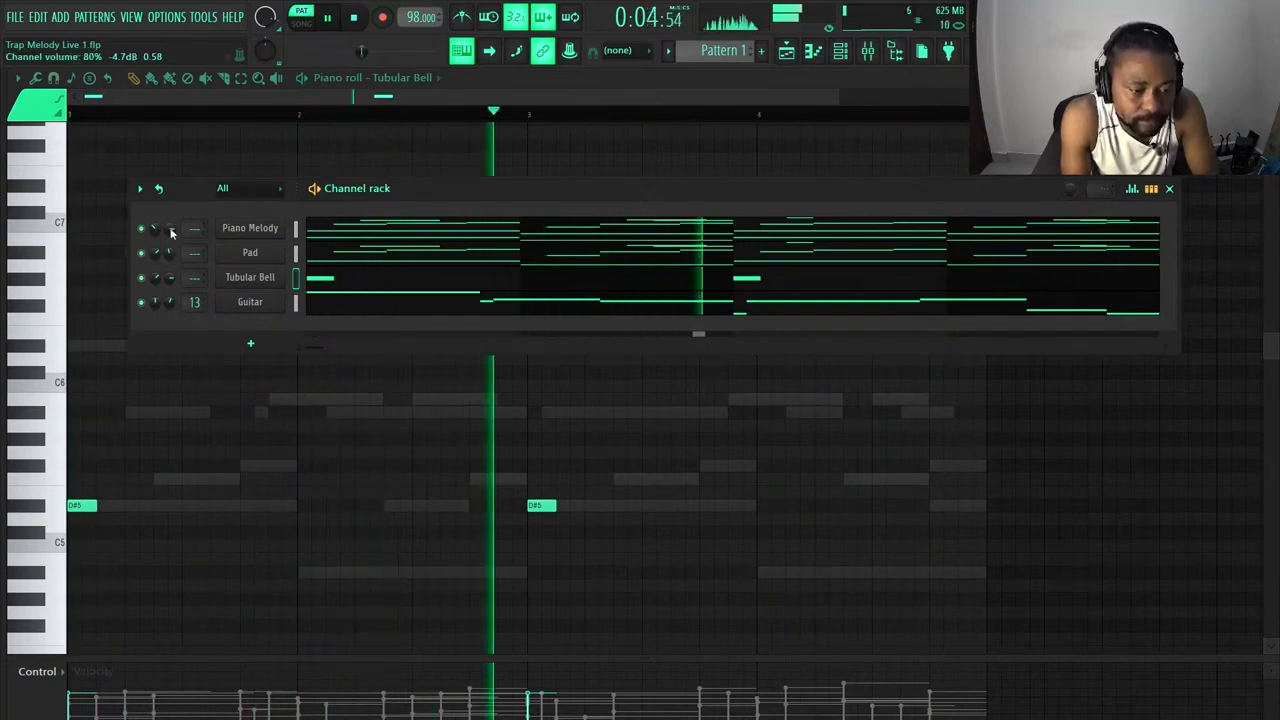
Open the Piano Melody's piano roll, delete the stray C7 note in bar 2, and stop playback with the channel rack shown
click(363, 232)
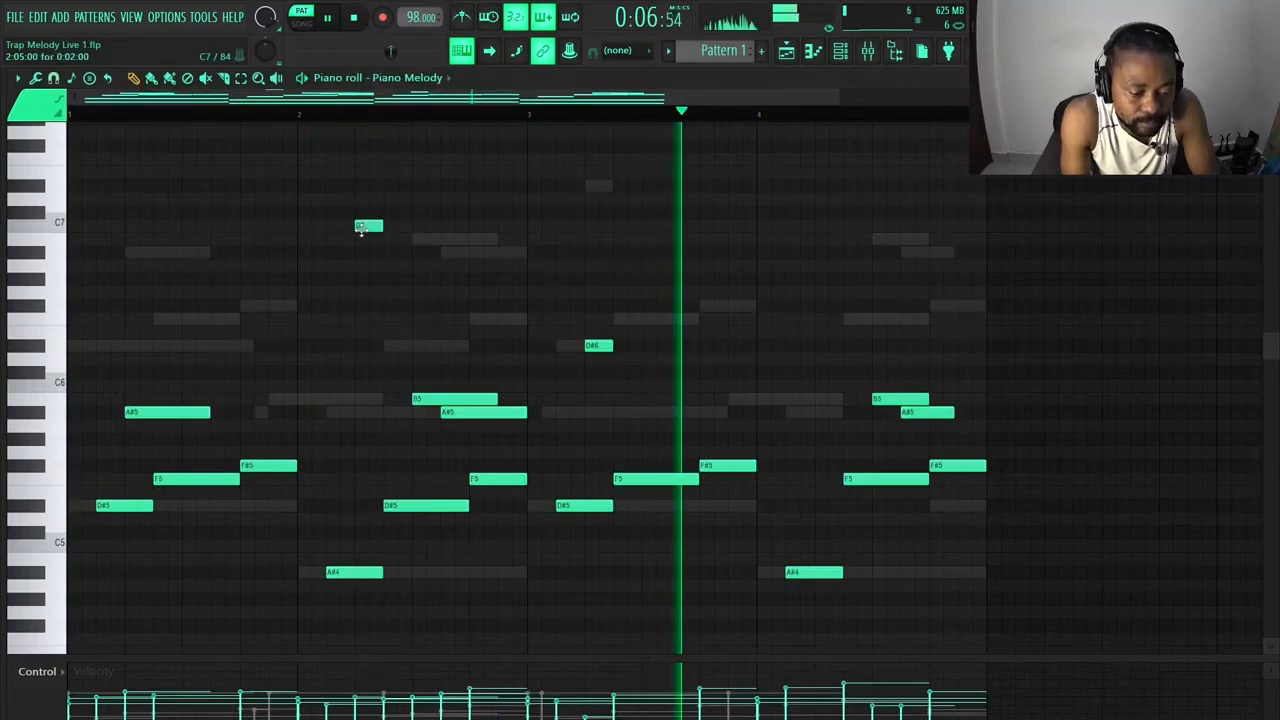
right_click(366, 228)
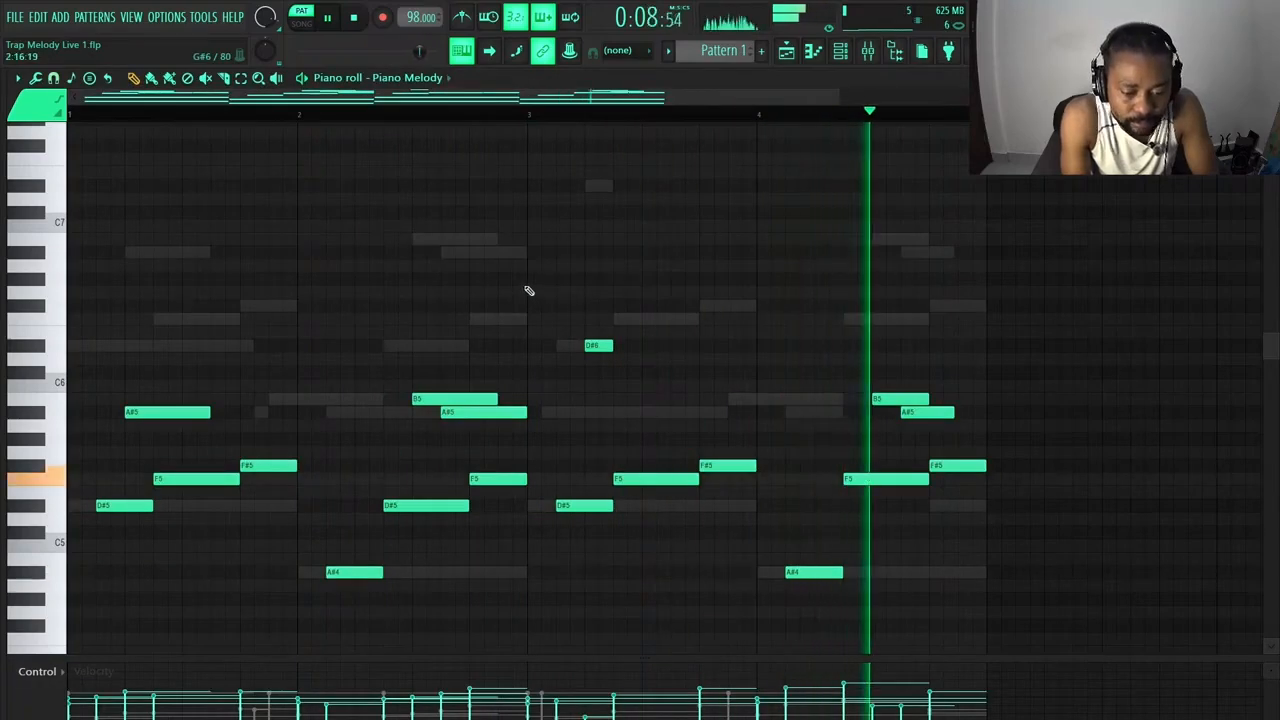
click(842, 54)
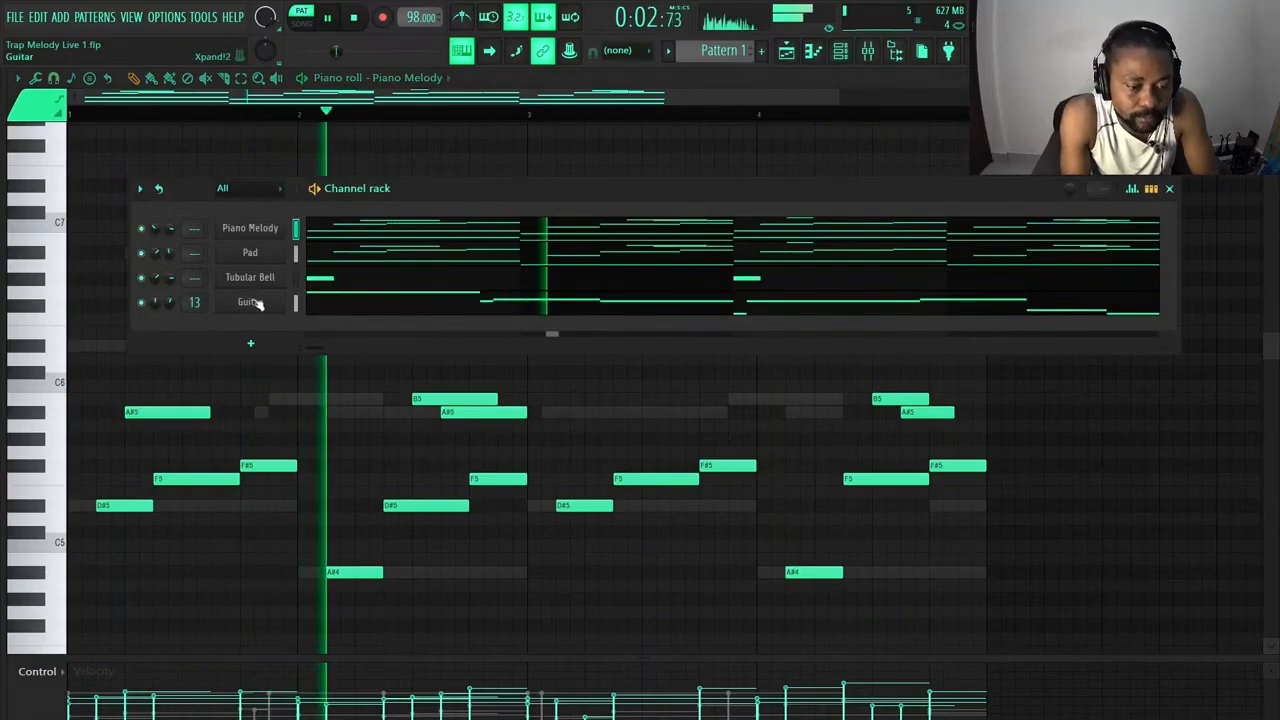
key(space)
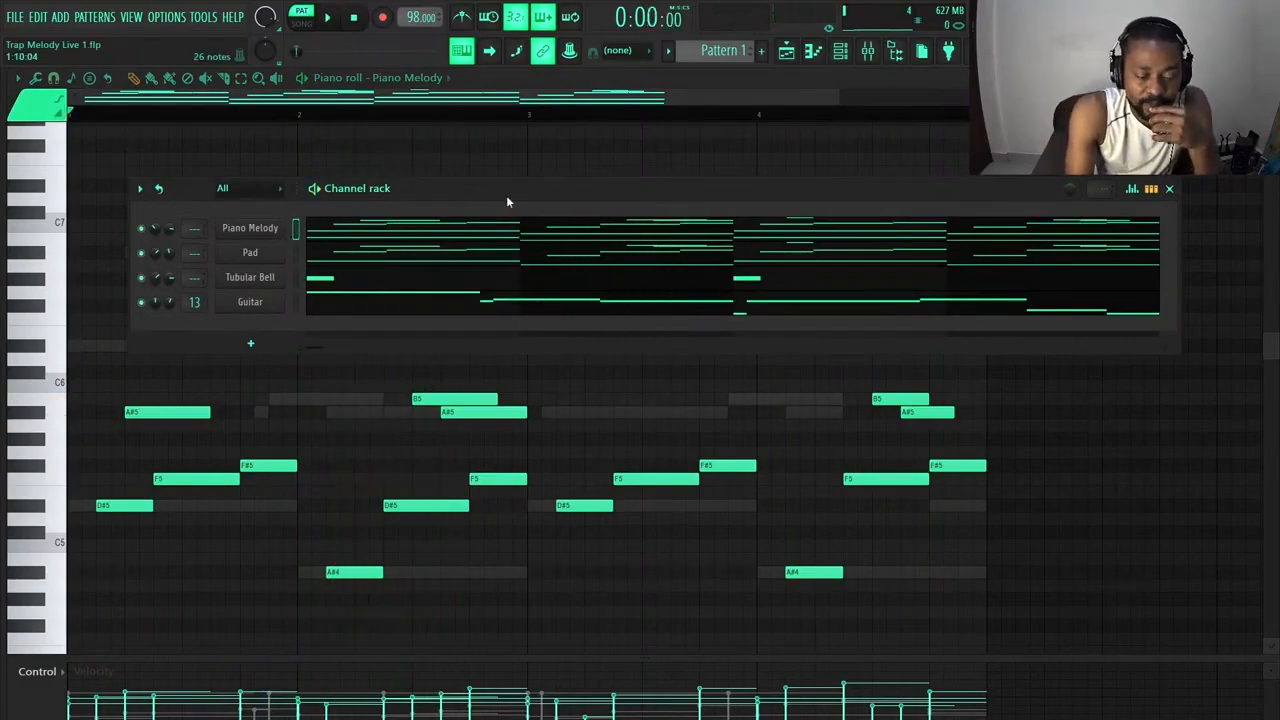
Move the channel rack window higher over the piano roll to uncover more of the Piano Melody notes
mouse_move(516, 195)
mouse_down()
mouse_move(387, 225)
mouse_move(390, 195)
mouse_move(623, 188)
mouse_move(540, 197)
mouse_up()
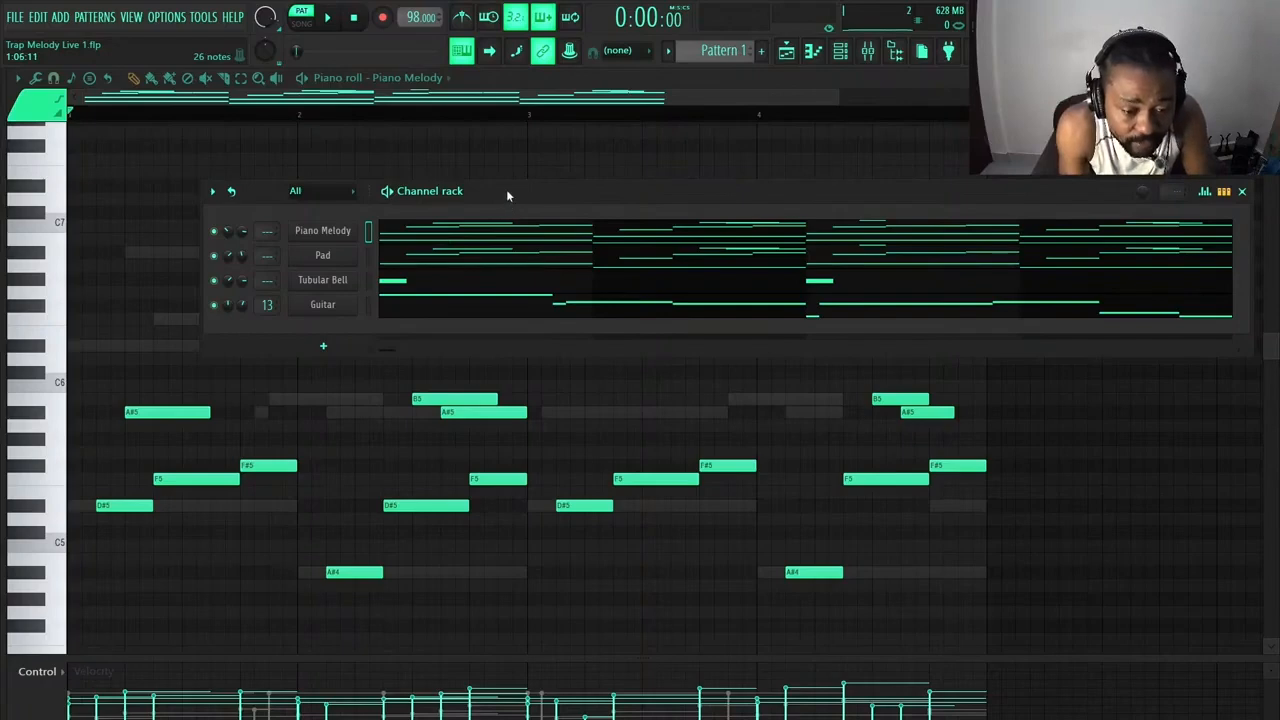
drag(508, 191, 511, 149)
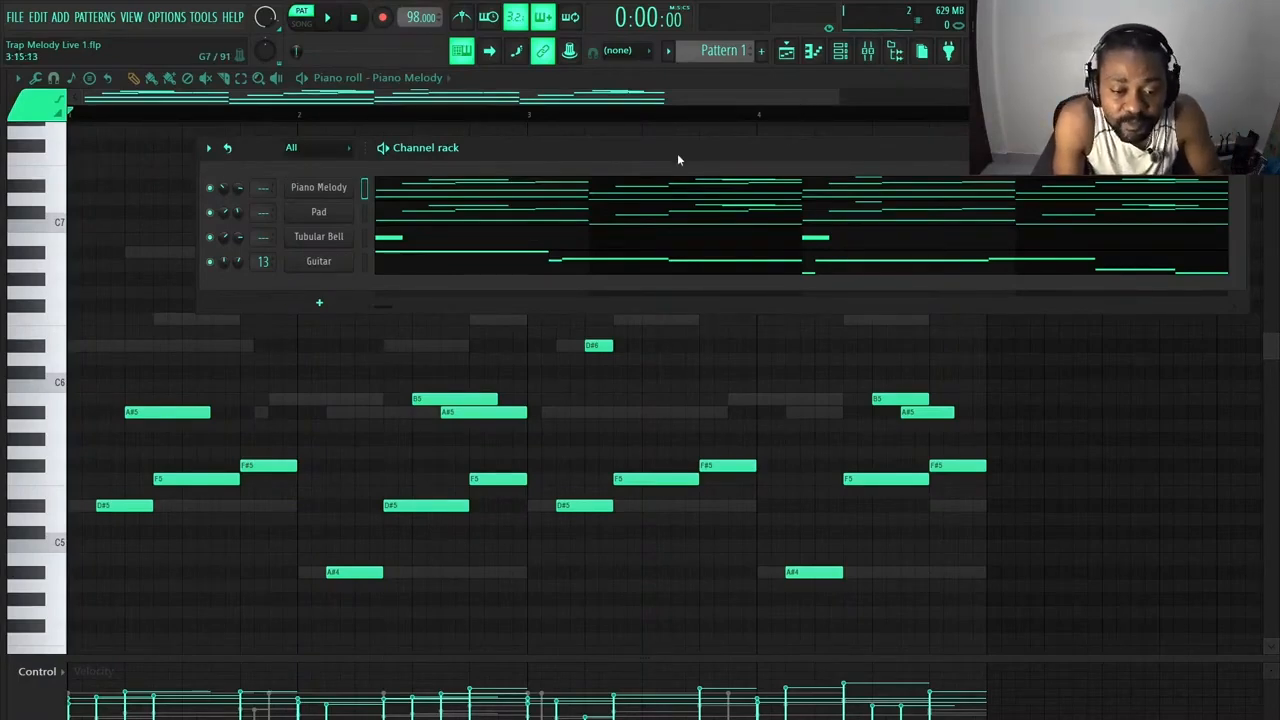
drag(677, 156, 653, 143)
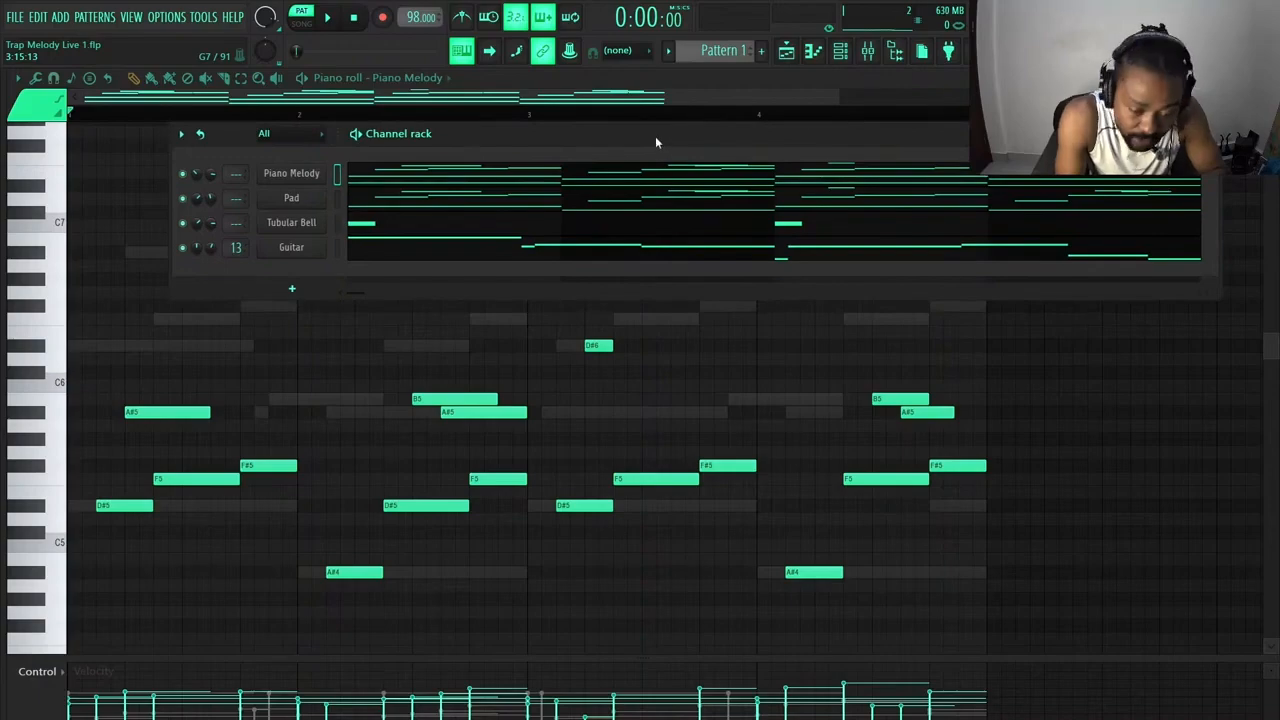